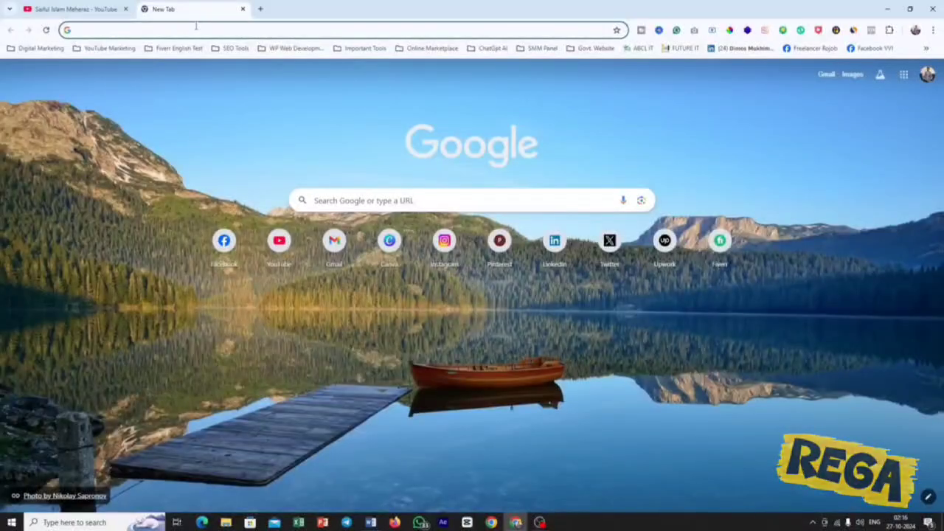
Search Google for "facebook ads library" and open the Facebook Ad Library page from the results.
{"action": "type", "text": "face"}
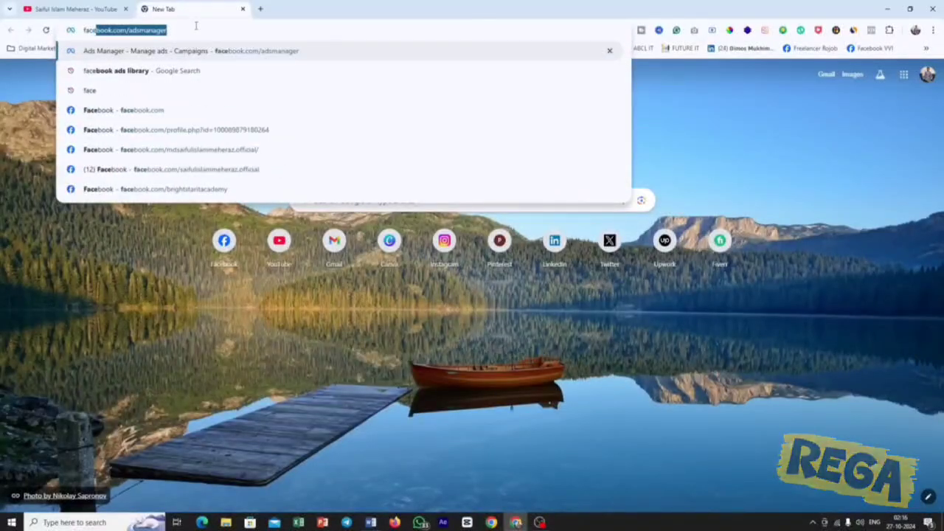
{"action": "type", "text": "book "}
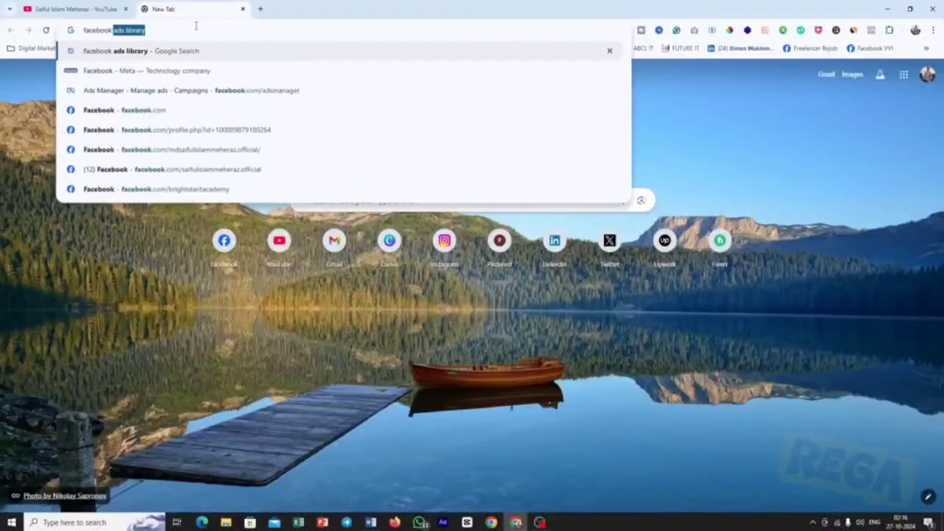
{"action": "type", "text": "ads"}
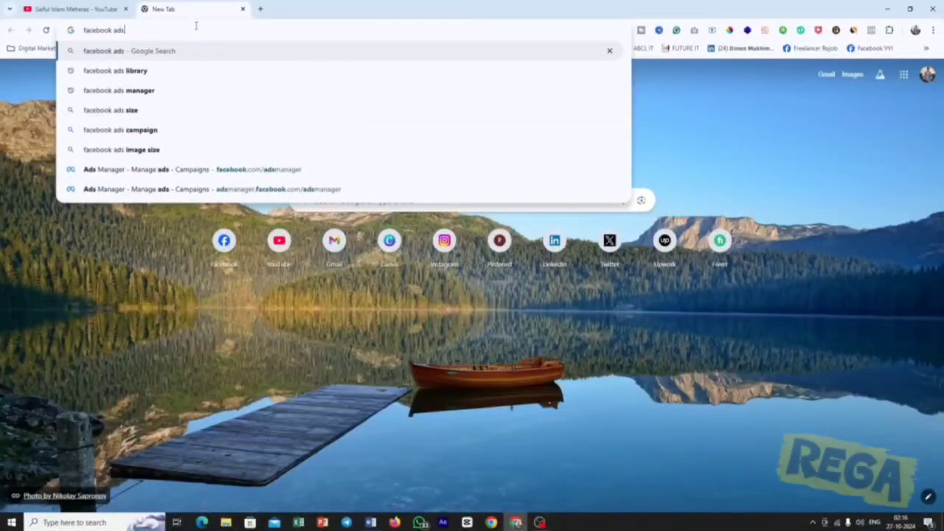
{"action": "key", "text": "Down"}
{"action": "key", "text": "Return"}
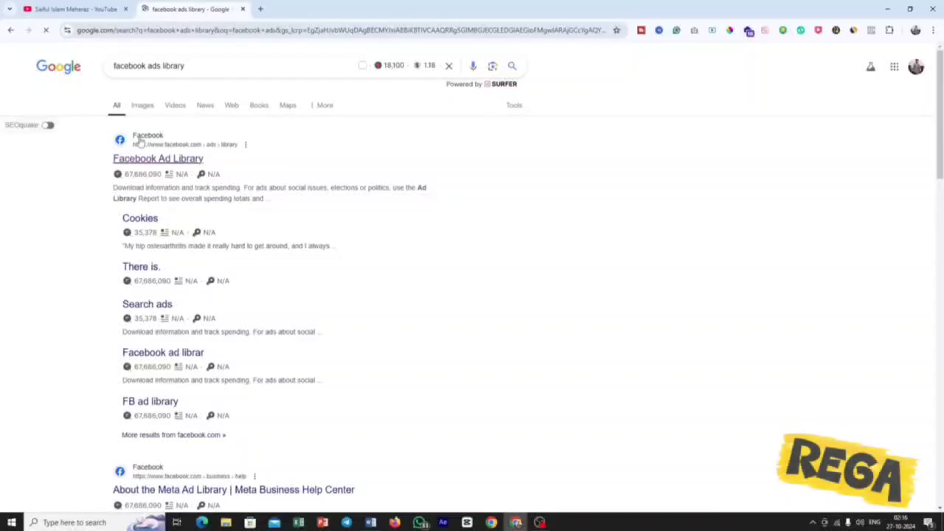
{"action": "left_click", "coordinate": [174, 161]}
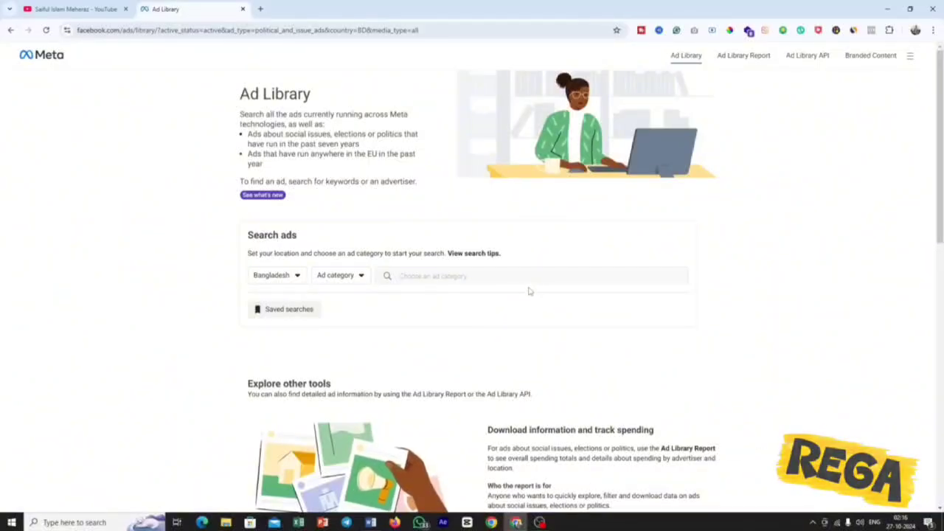
Switch to Word to review the Perfumystic FB Ads Campaign brief and its title, and return to the Ad Library page.
{"action": "left_click", "coordinate": [372, 522]}
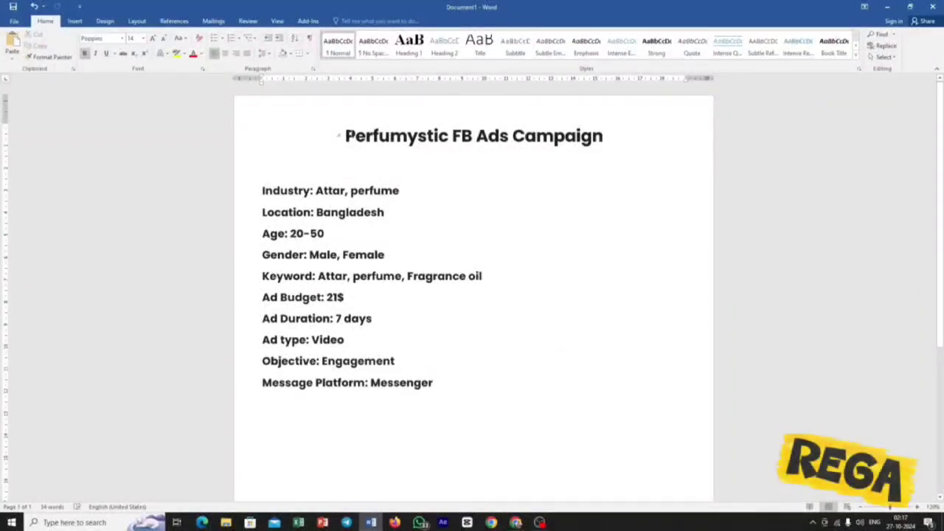
{"action": "left_click_drag", "start_coordinate": [338, 136], "coordinate": [609, 138]}
{"action": "left_click", "coordinate": [605, 138]}
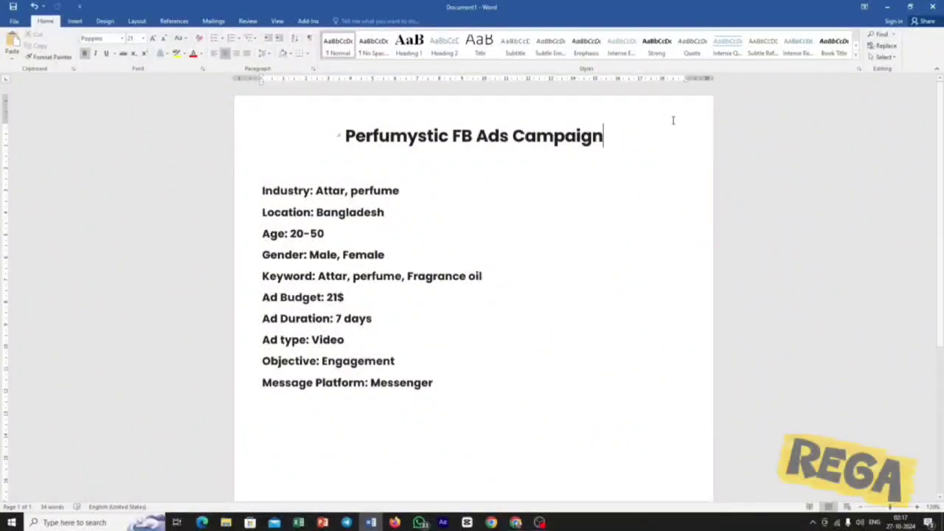
{"action": "left_click", "coordinate": [886, 7]}
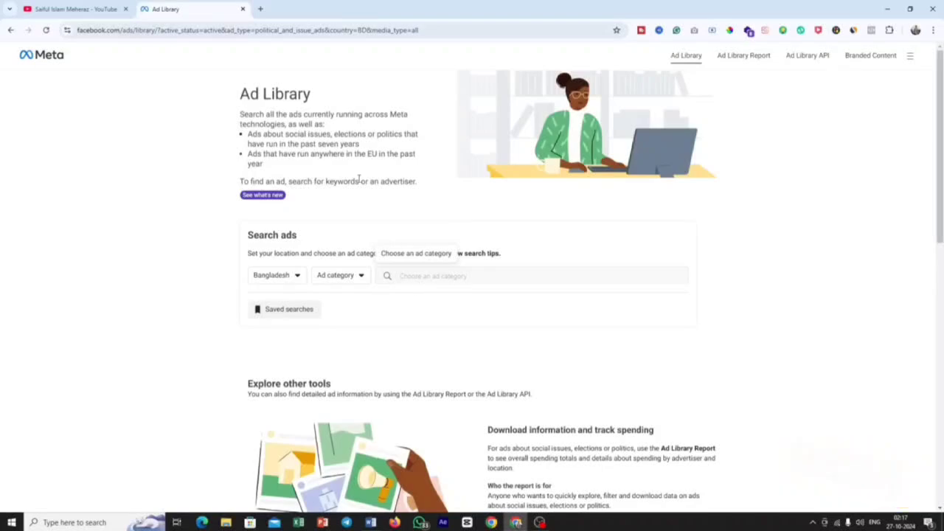
Keep Bangladesh as the ad search country and set the ad category to All ads.
{"action": "left_click", "coordinate": [279, 284]}
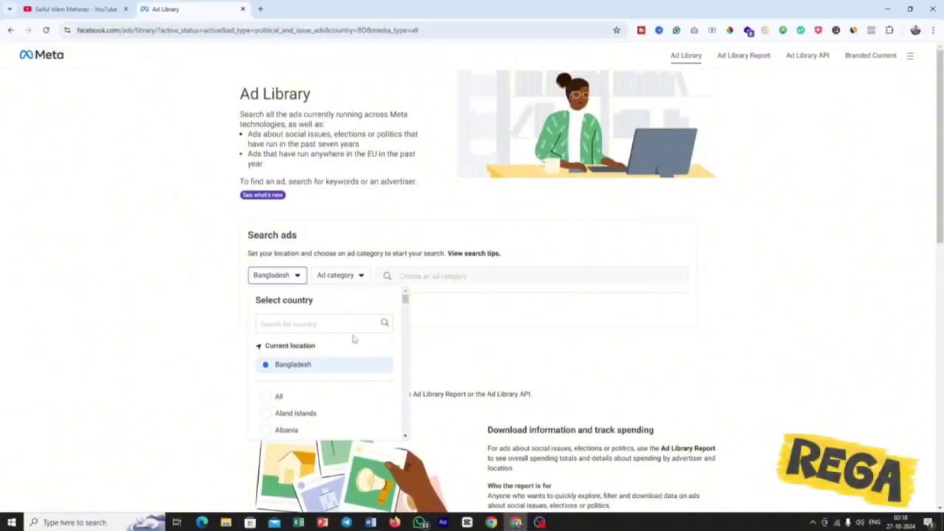
{"action": "scroll", "coordinate": [322, 406], "scroll_direction": "down", "scroll_amount": 2}
{"action": "left_click", "coordinate": [422, 325]}
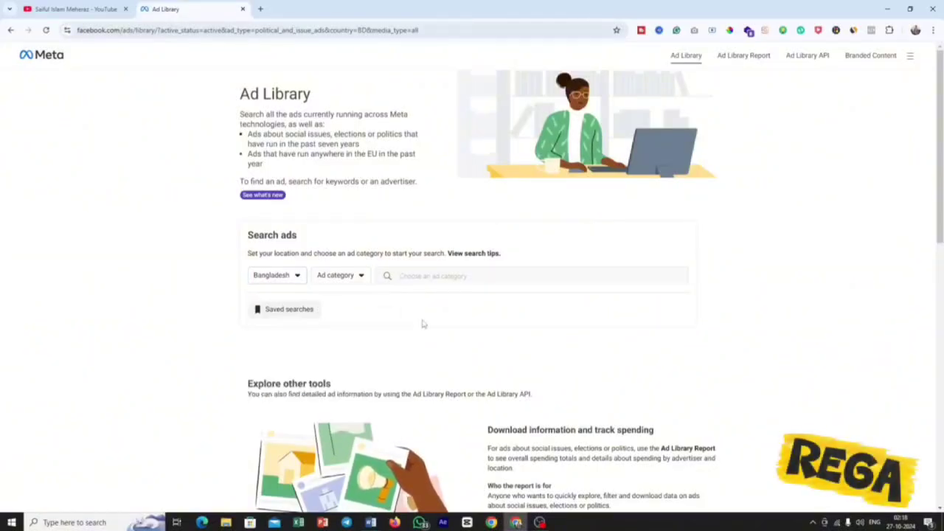
{"action": "left_click", "coordinate": [341, 279]}
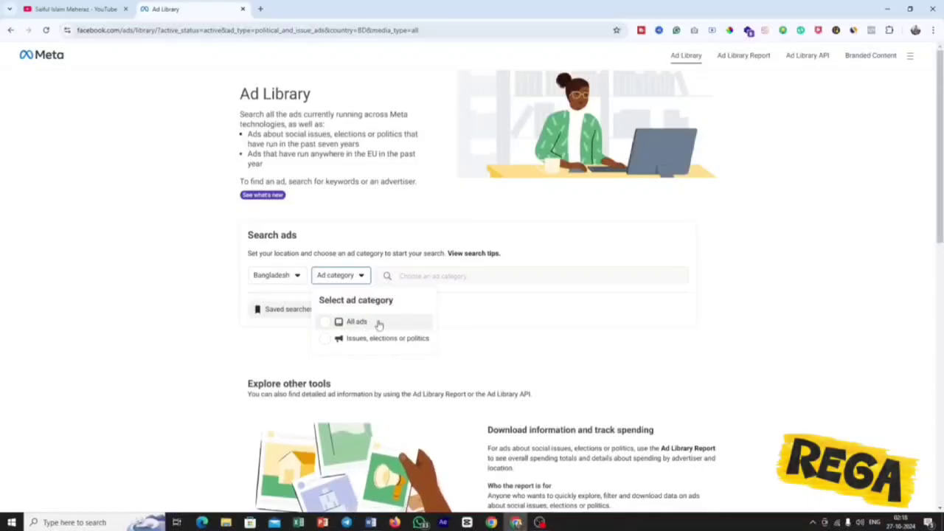
{"action": "left_click", "coordinate": [354, 322]}
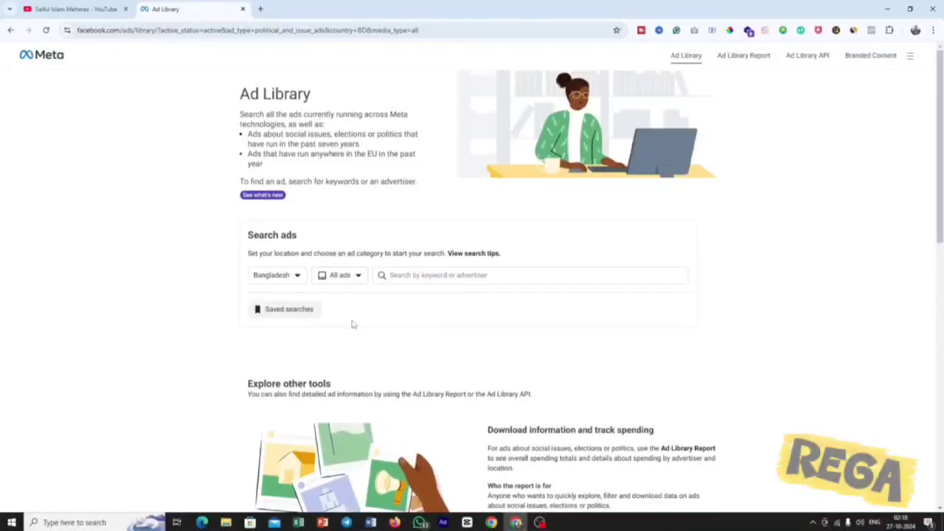
Search the Ad Library for the exact phrase "attar".
{"action": "left_click", "coordinate": [414, 275]}
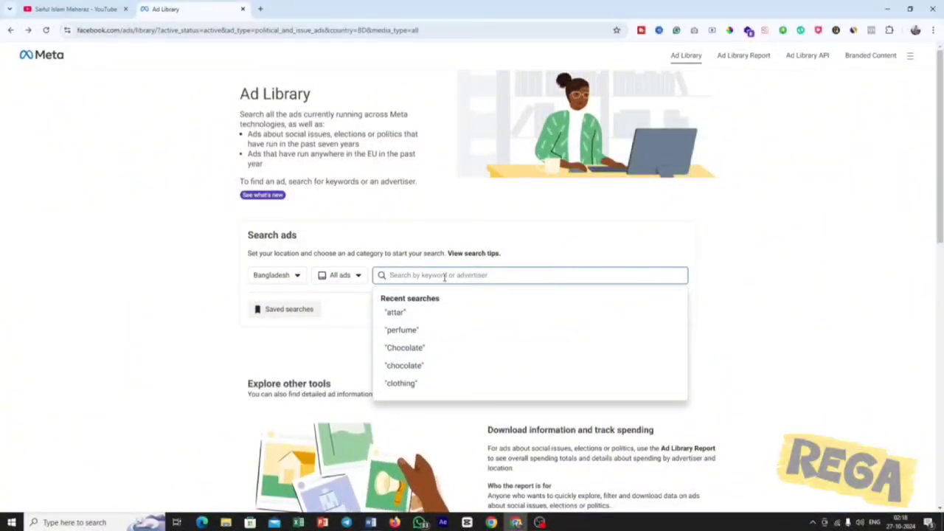
{"action": "type", "text": "at"}
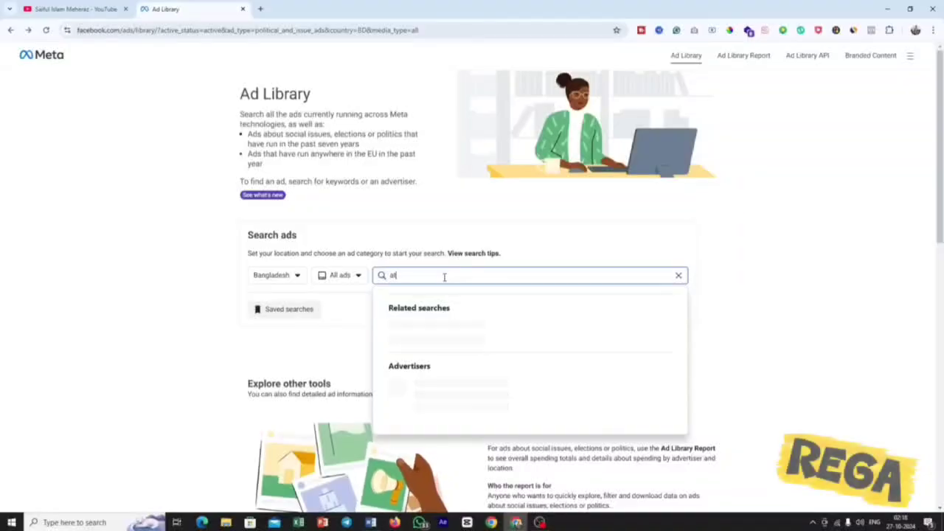
{"action": "type", "text": "tar"}
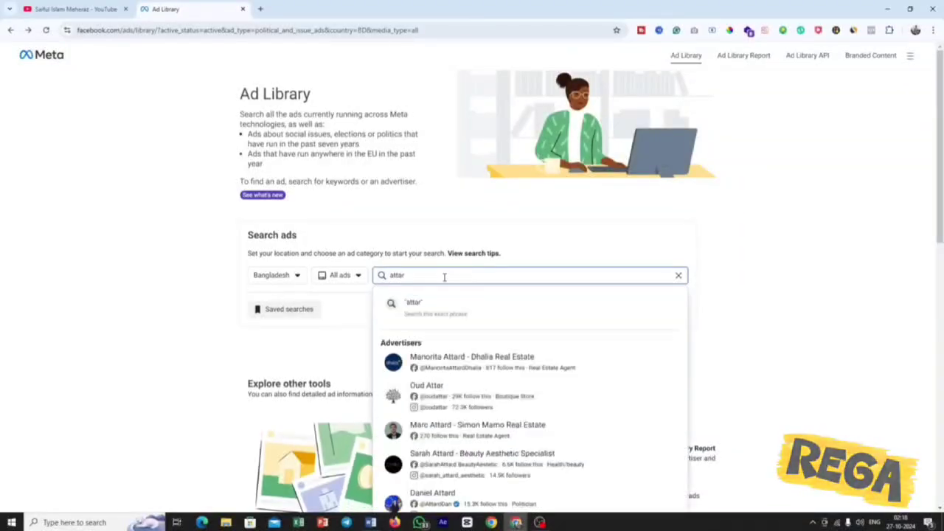
{"action": "left_click", "coordinate": [458, 317]}
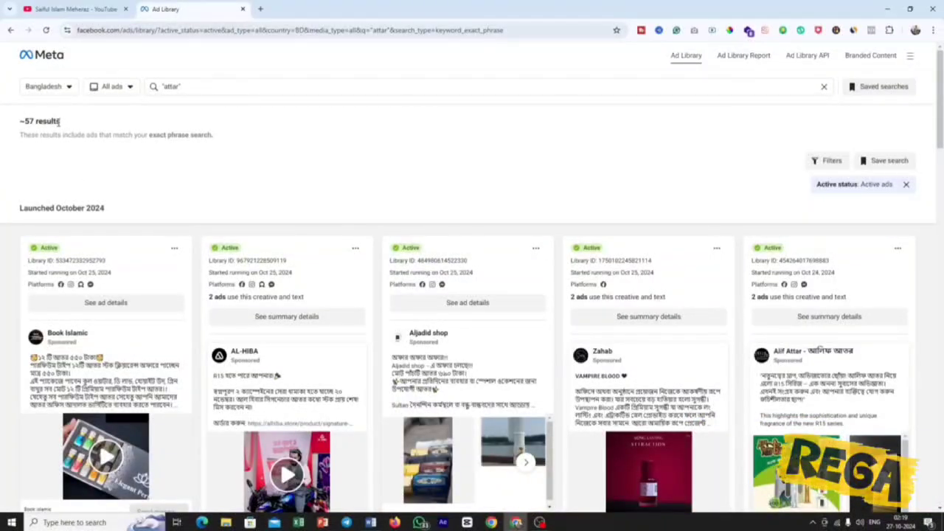
Check the result count and look over the first rows of active attar ads.
{"action": "left_click_drag", "start_coordinate": [60, 121], "coordinate": [21, 124]}
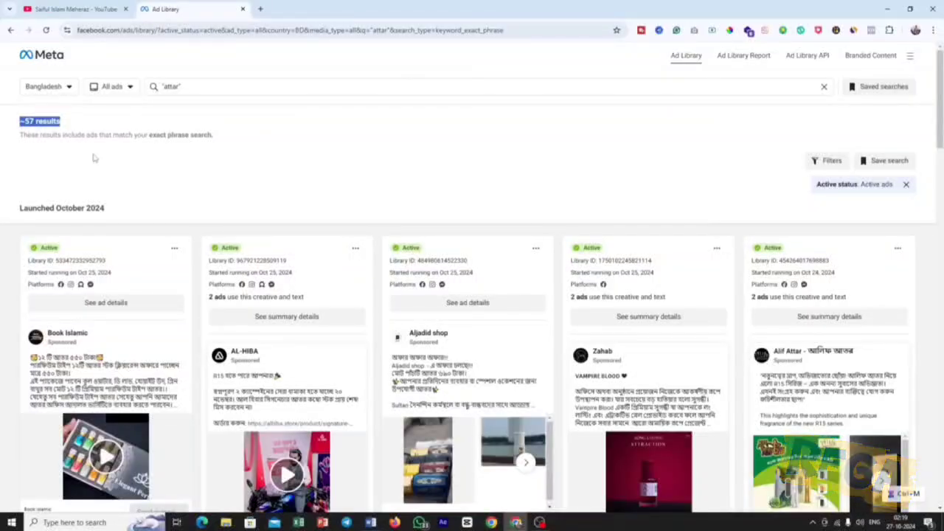
{"action": "scroll", "coordinate": [194, 166], "scroll_direction": "down", "scroll_amount": 3}
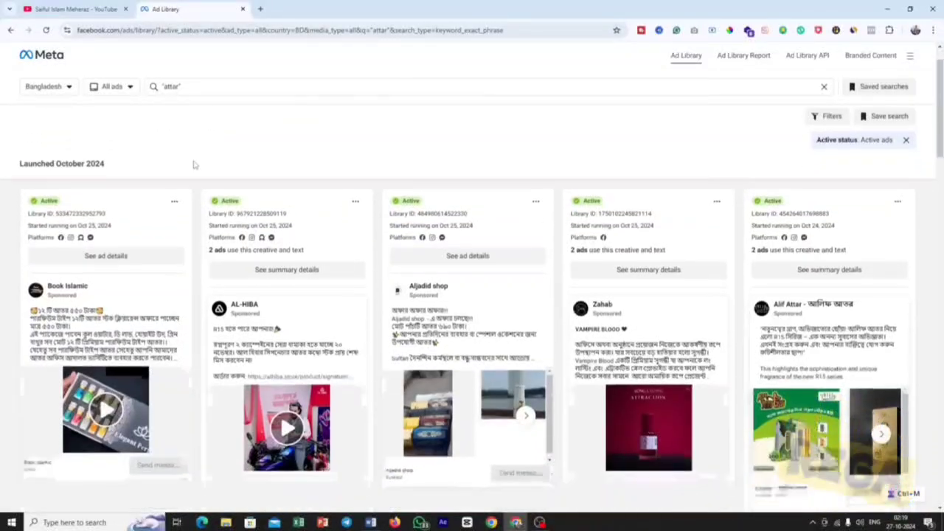
{"action": "scroll", "coordinate": [196, 181], "scroll_direction": "down", "scroll_amount": 5}
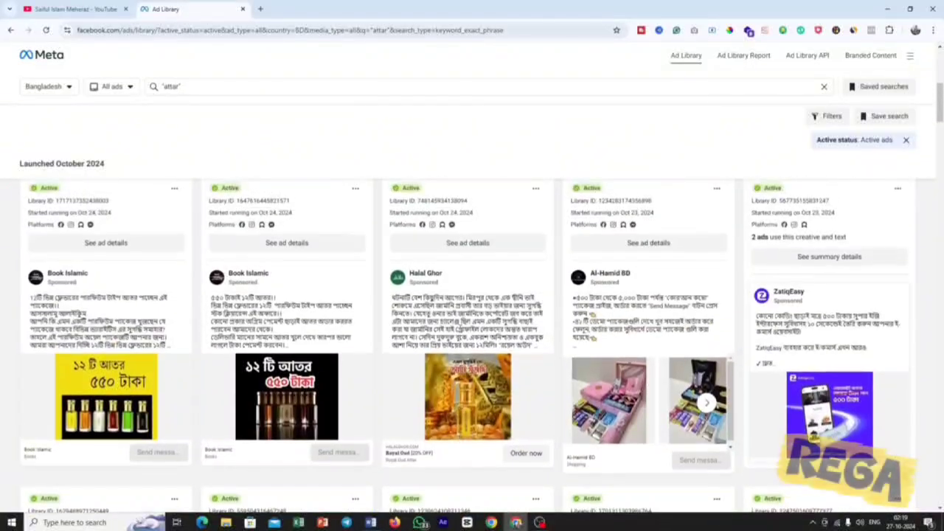
{"action": "mouse_move", "coordinate": [438, 280]}
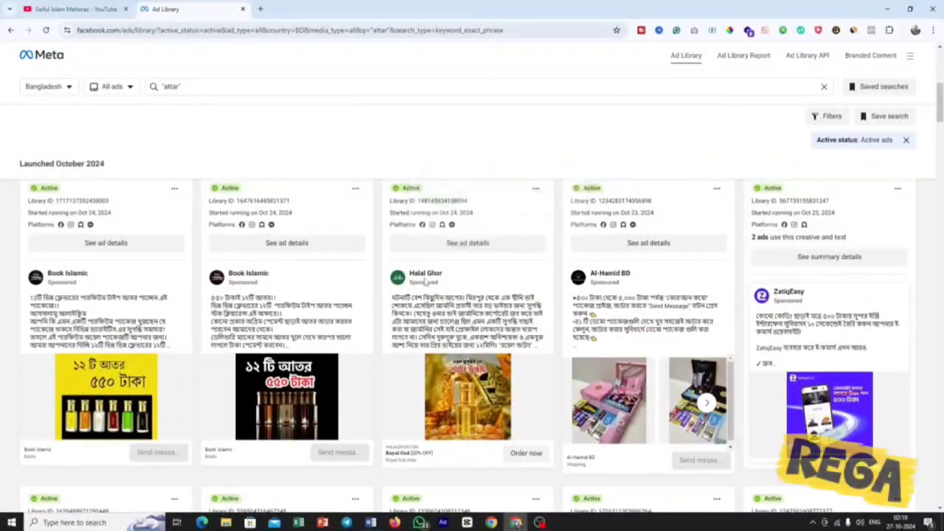
{"action": "scroll", "coordinate": [484, 336], "scroll_direction": "up", "scroll_amount": 3}
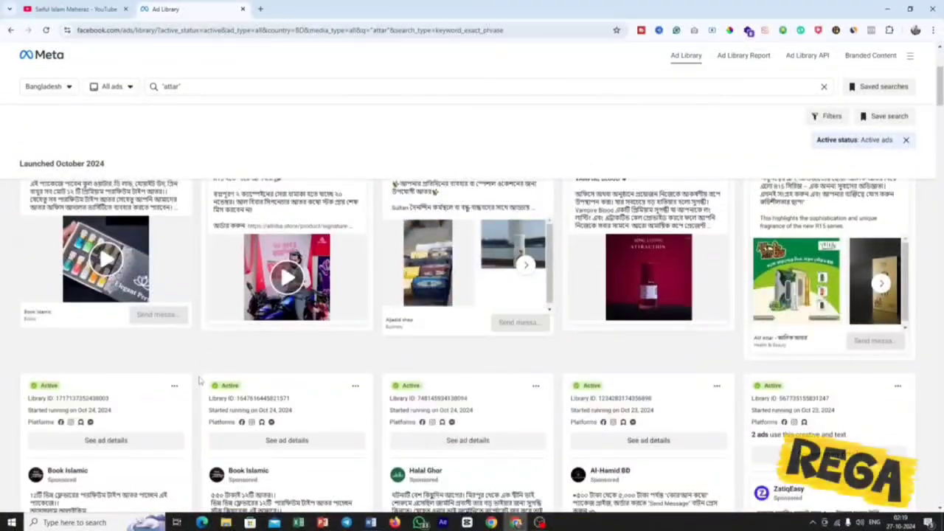
{"action": "scroll", "coordinate": [200, 381], "scroll_direction": "up", "scroll_amount": 3}
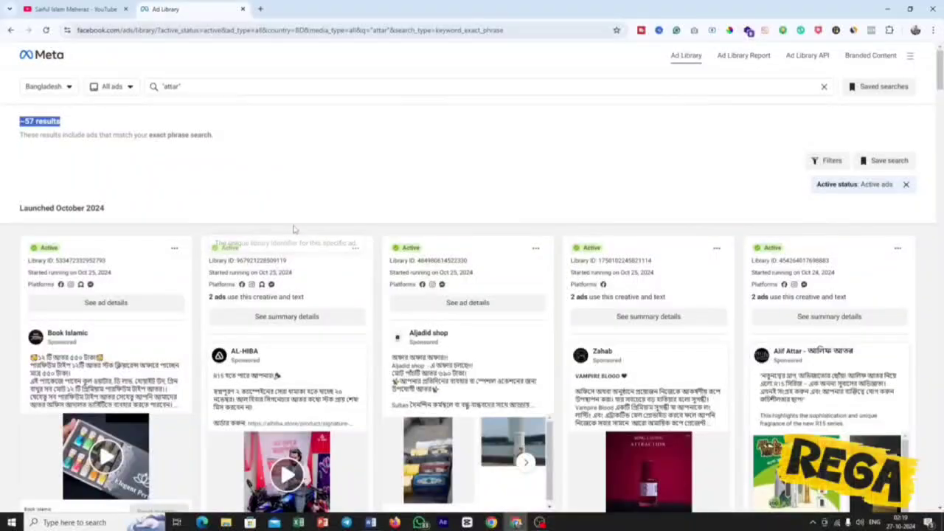
Open the first Book Islamic ad's details, examine its platforms, start date and creative, and close the details.
{"action": "scroll", "coordinate": [295, 230], "scroll_direction": "down", "scroll_amount": 1}
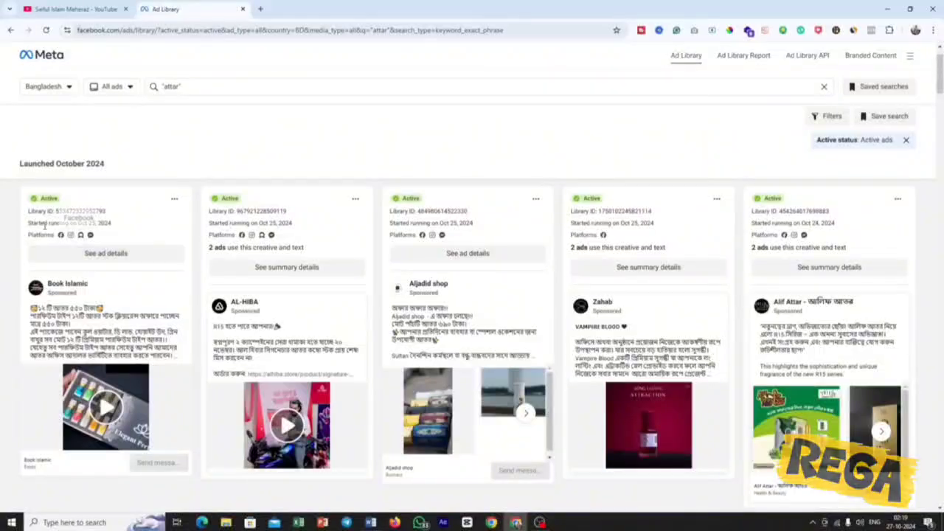
{"action": "left_click", "coordinate": [105, 254]}
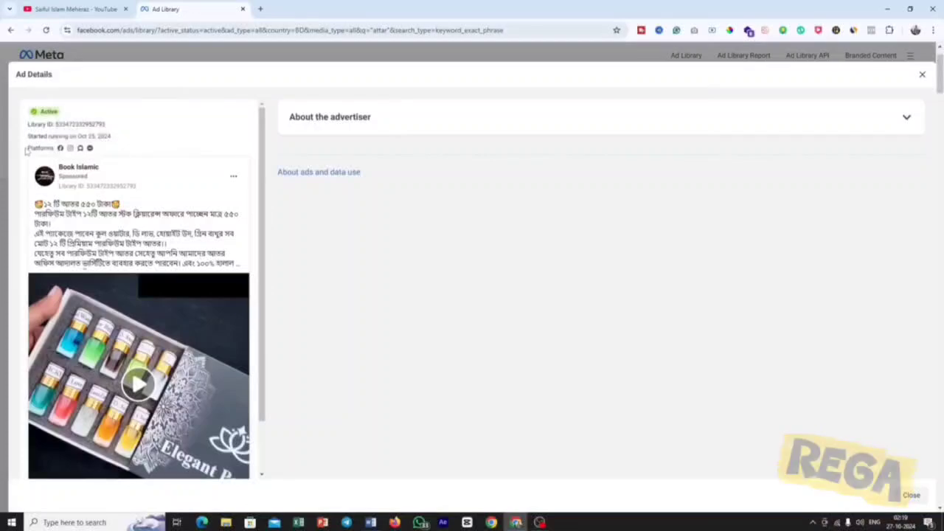
{"action": "left_click_drag", "start_coordinate": [44, 146], "coordinate": [90, 148]}
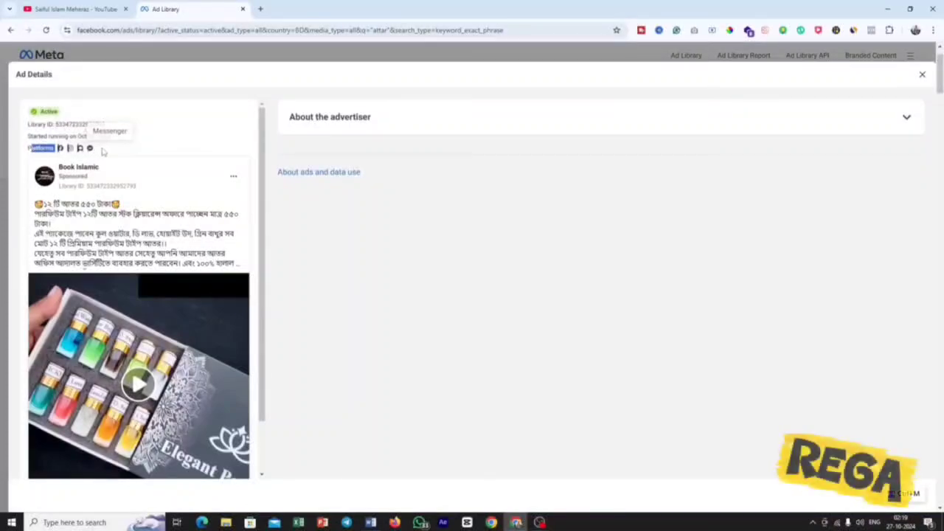
{"action": "left_click", "coordinate": [99, 148]}
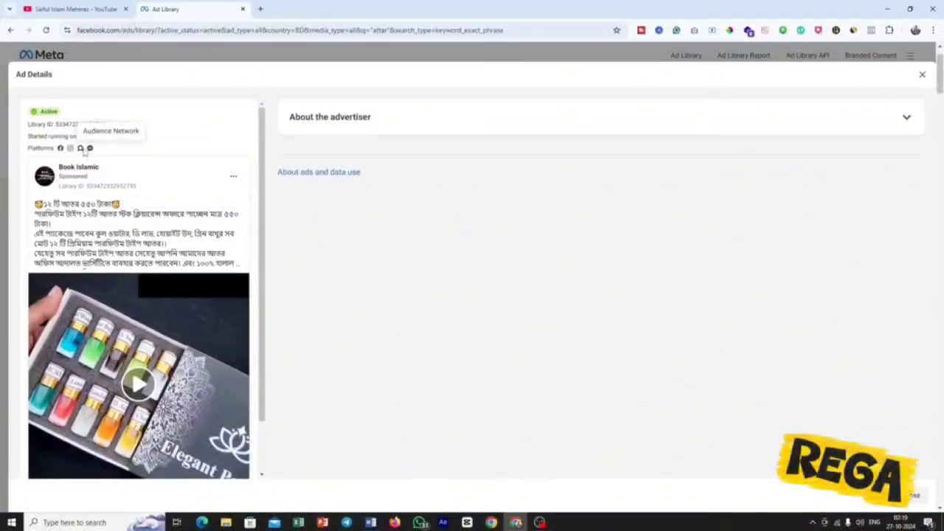
{"action": "mouse_move", "coordinate": [179, 176]}
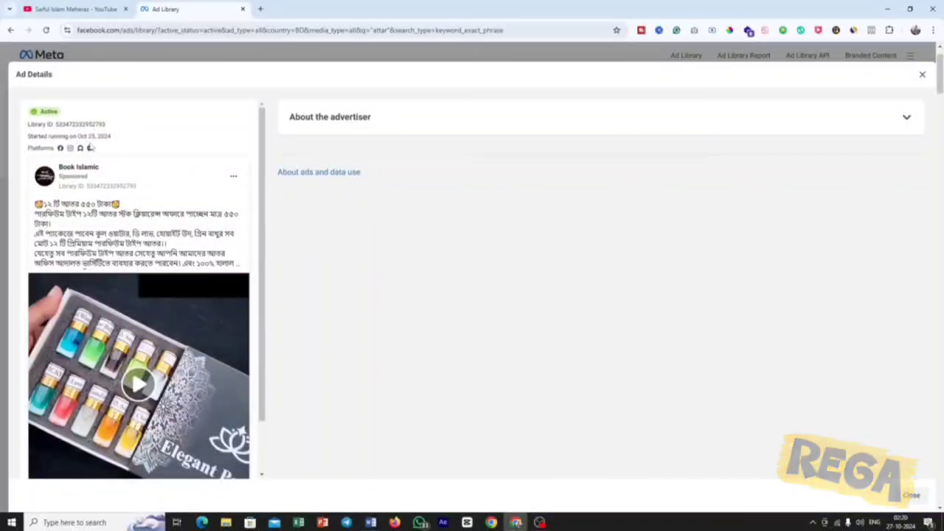
{"action": "left_click_drag", "start_coordinate": [77, 136], "coordinate": [111, 133]}
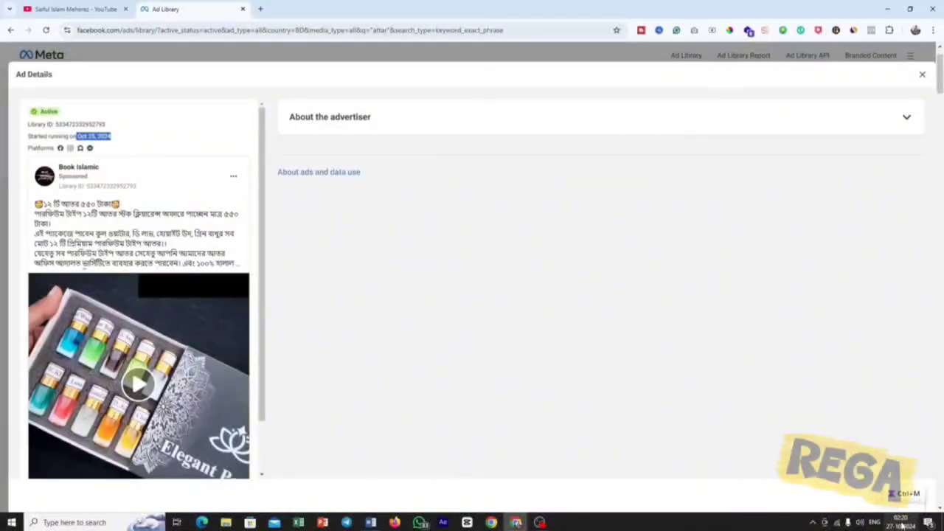
{"action": "left_click", "coordinate": [113, 142]}
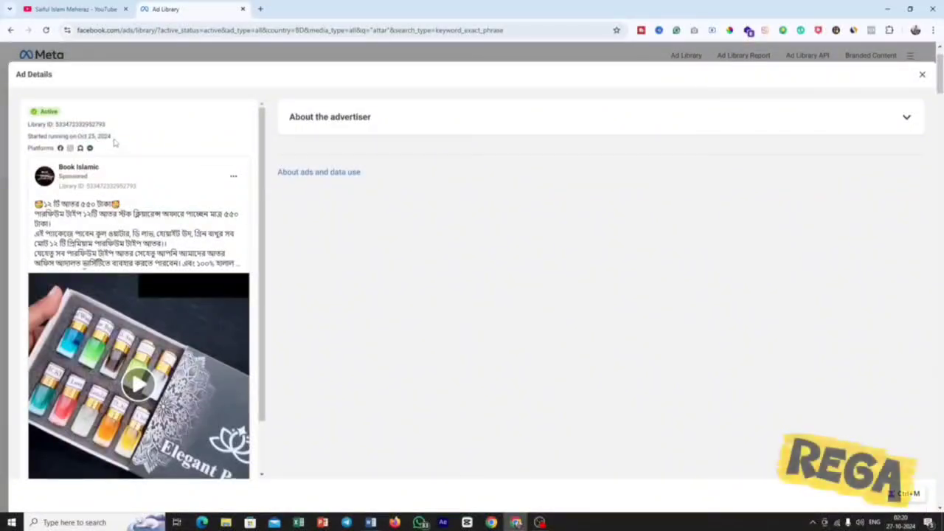
{"action": "left_click_drag", "start_coordinate": [114, 137], "coordinate": [69, 136]}
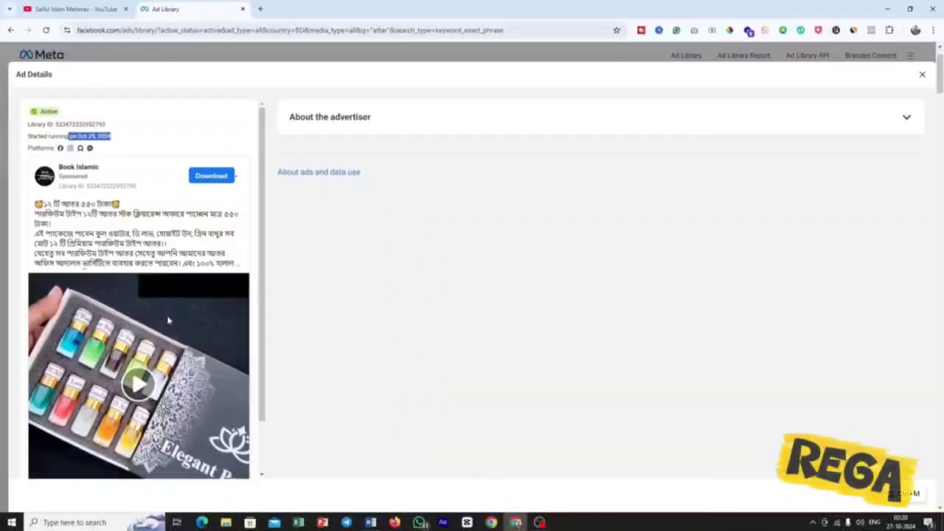
{"action": "scroll", "coordinate": [169, 320], "scroll_direction": "down", "scroll_amount": 2}
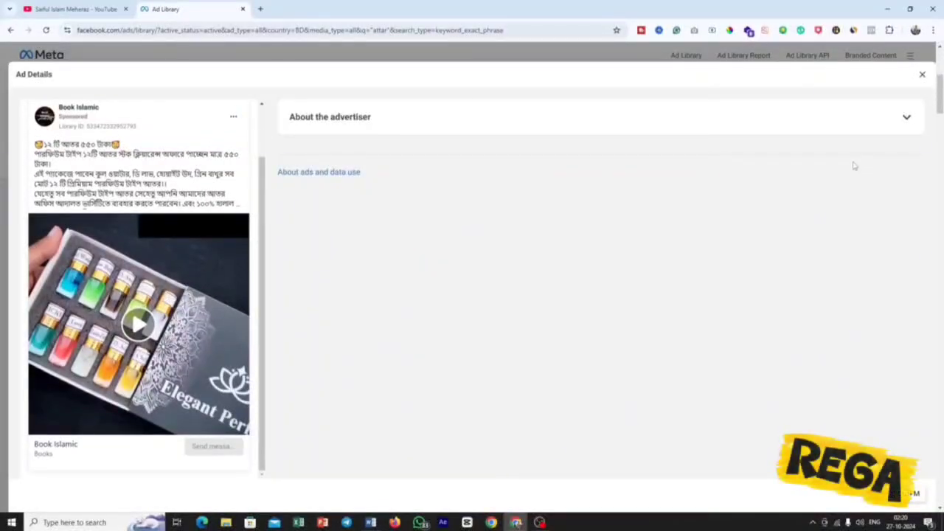
{"action": "left_click", "coordinate": [922, 75]}
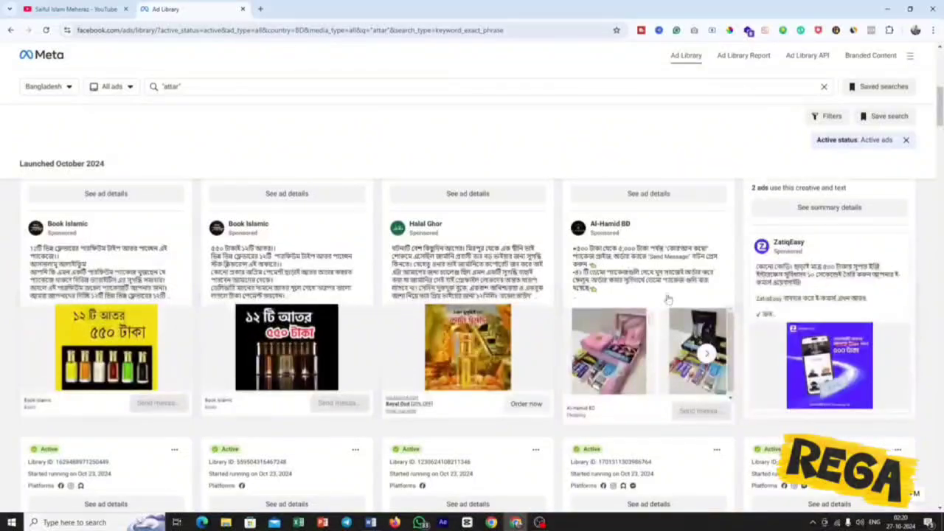
Browse further down the attar results to compare other competitors' ads launched in October 2024.
{"action": "scroll", "coordinate": [668, 297], "scroll_direction": "down", "scroll_amount": 3}
{"action": "scroll", "coordinate": [632, 291], "scroll_direction": "down", "scroll_amount": 2}
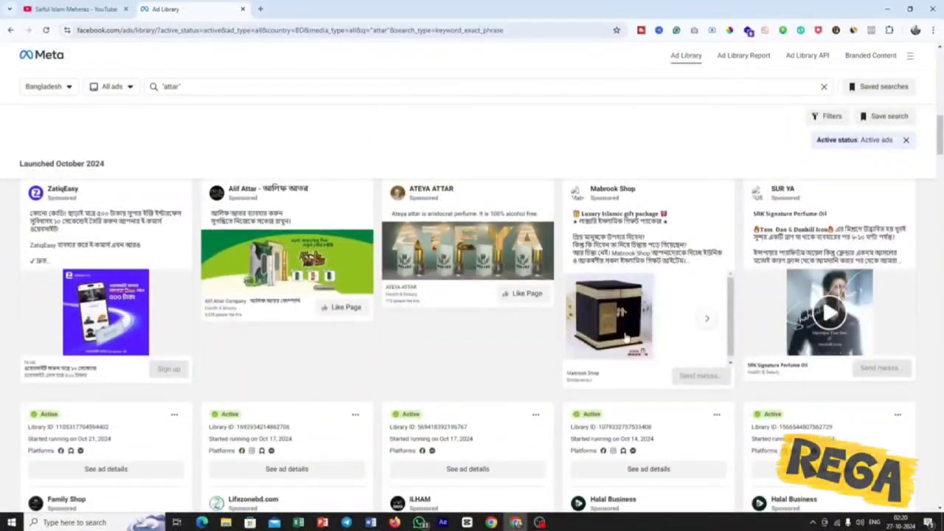
{"action": "scroll", "coordinate": [455, 414], "scroll_direction": "down", "scroll_amount": 2}
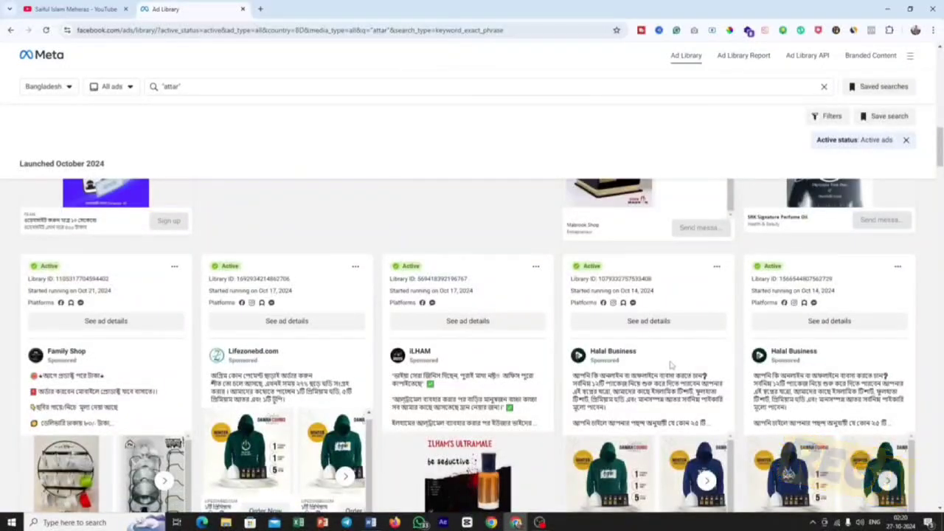
{"action": "scroll", "coordinate": [609, 353], "scroll_direction": "up", "scroll_amount": 3}
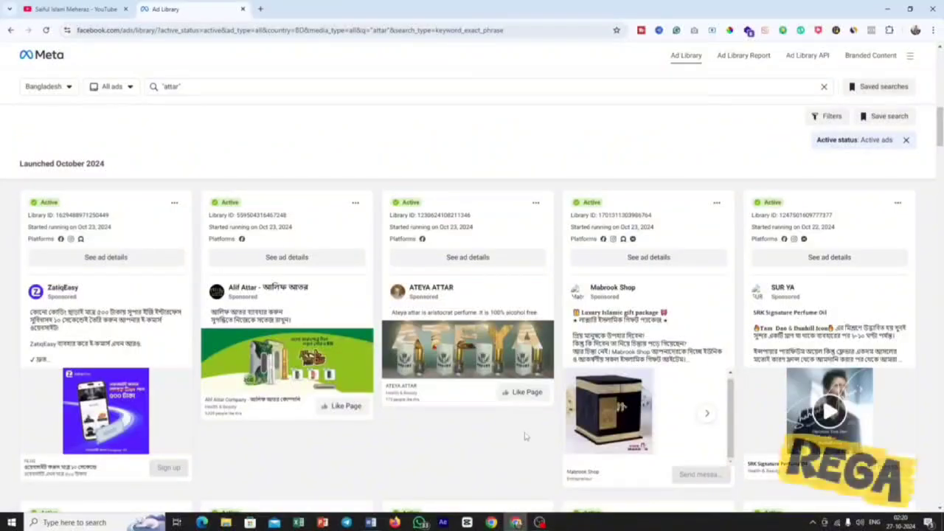
Look over the attar ads started on October 22 to 24 again and return to the result count.
{"action": "scroll", "coordinate": [524, 436], "scroll_direction": "up", "scroll_amount": 4}
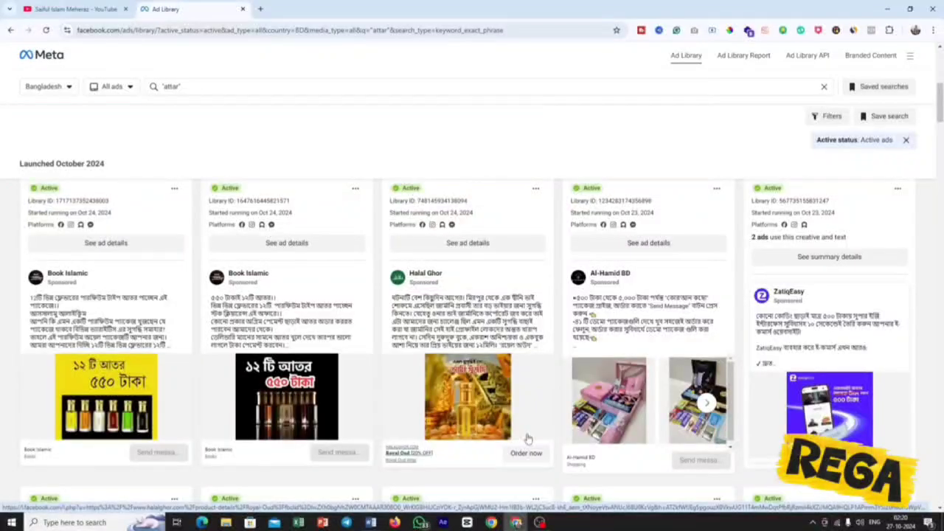
{"action": "scroll", "coordinate": [520, 435], "scroll_direction": "down", "scroll_amount": 3}
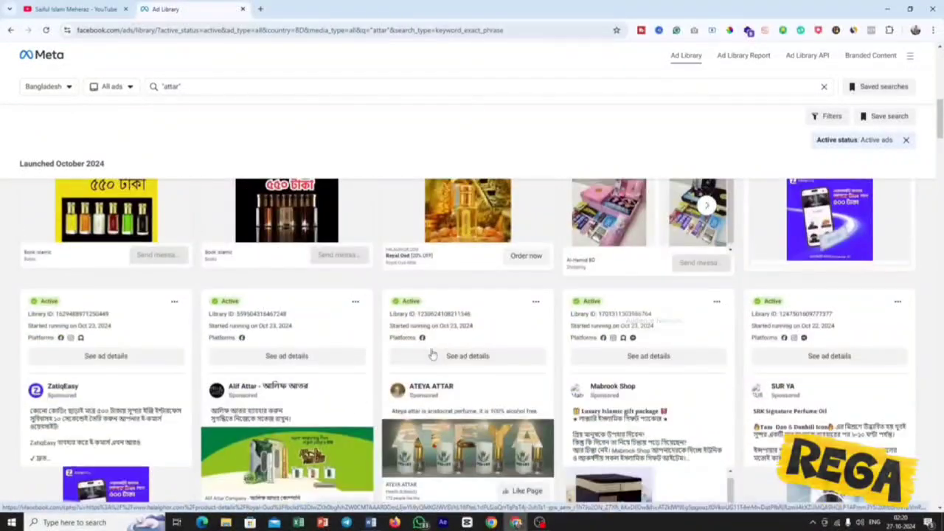
{"action": "scroll", "coordinate": [432, 353], "scroll_direction": "up", "scroll_amount": 6}
{"action": "scroll", "coordinate": [26, 161], "scroll_direction": "up", "scroll_amount": 3}
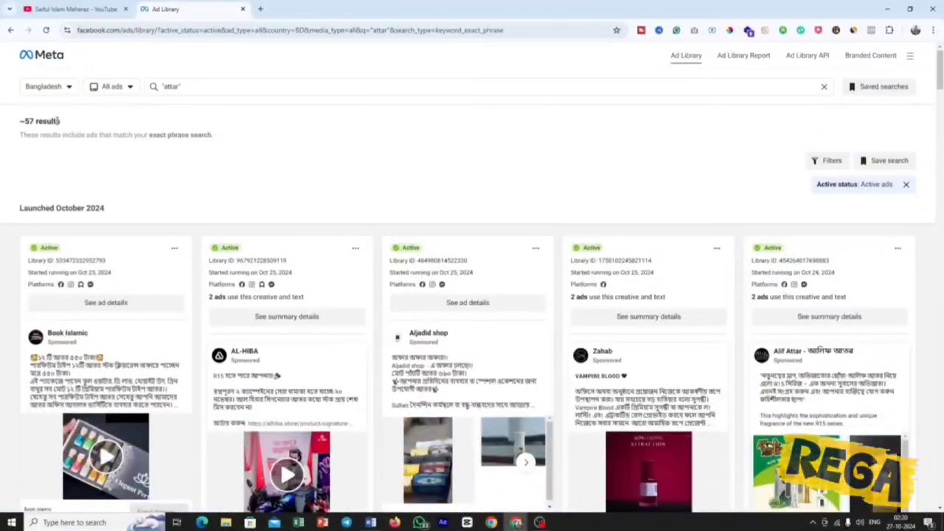
Search the Ad Library for the exact phrase "perfume" and check the number of results.
{"action": "left_click", "coordinate": [159, 87]}
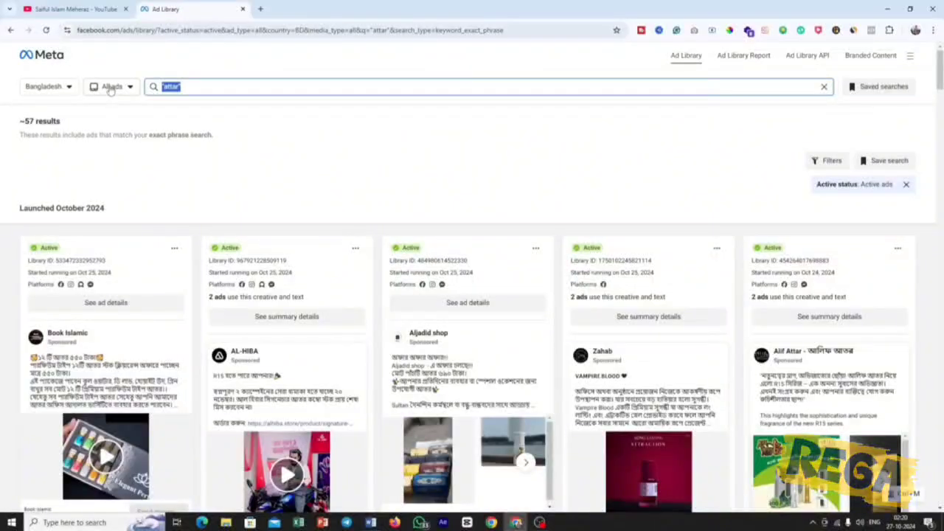
{"action": "type", "text": "perfume"}
{"action": "key", "text": "Return"}
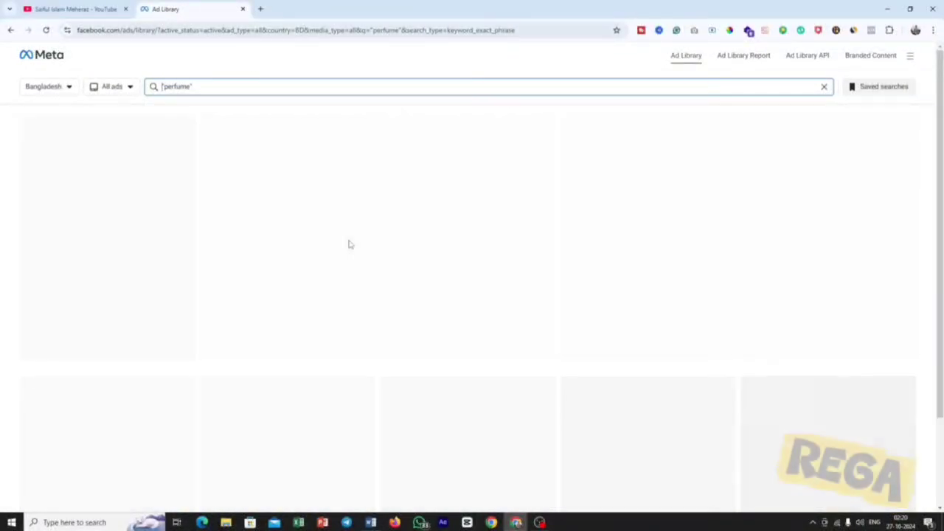
{"action": "left_click_drag", "start_coordinate": [68, 123], "coordinate": [13, 123]}
{"action": "left_click", "coordinate": [210, 175]}
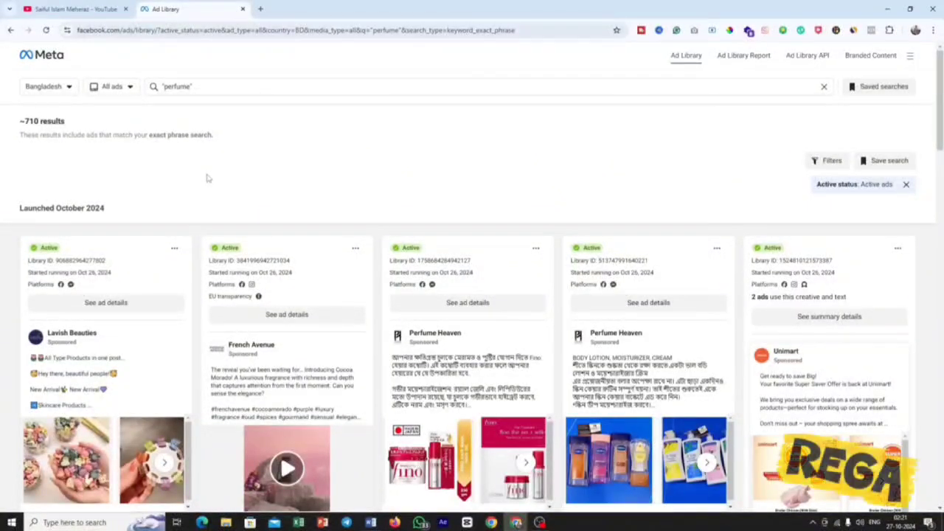
Search the Ad Library for the keyword clothing and check the number of results.
{"action": "left_click", "coordinate": [238, 87]}
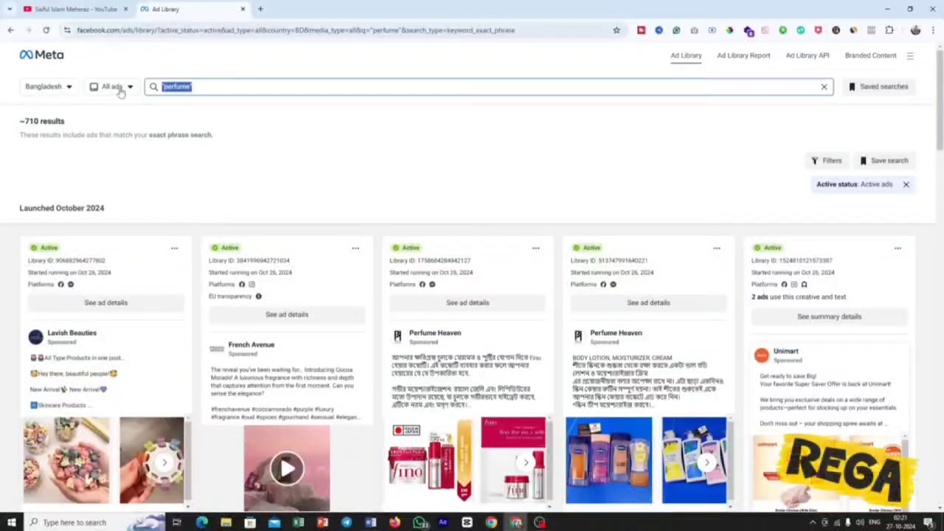
{"action": "type", "text": "clothi"}
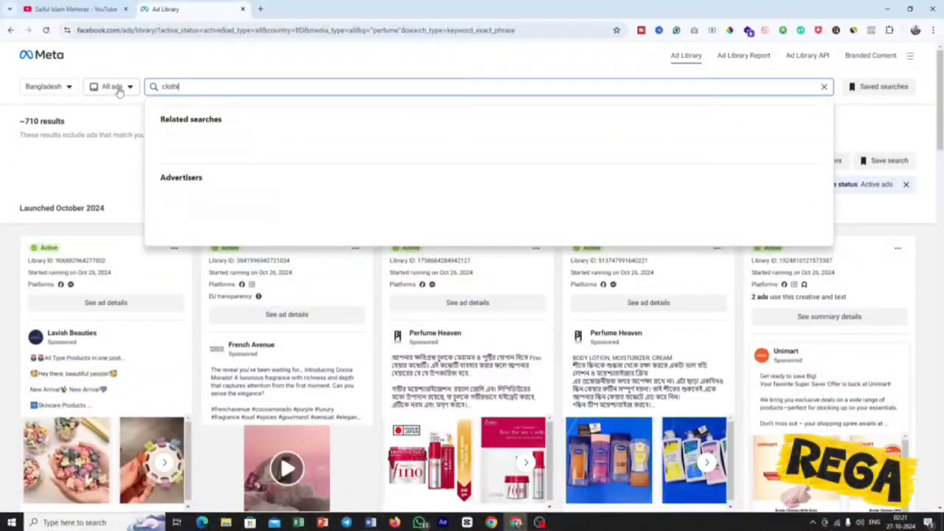
{"action": "type", "text": "ng"}
{"action": "key", "text": "BackSpace"}
{"action": "key", "text": "BackSpace"}
{"action": "type", "text": "ng"}
{"action": "key", "text": "Return"}
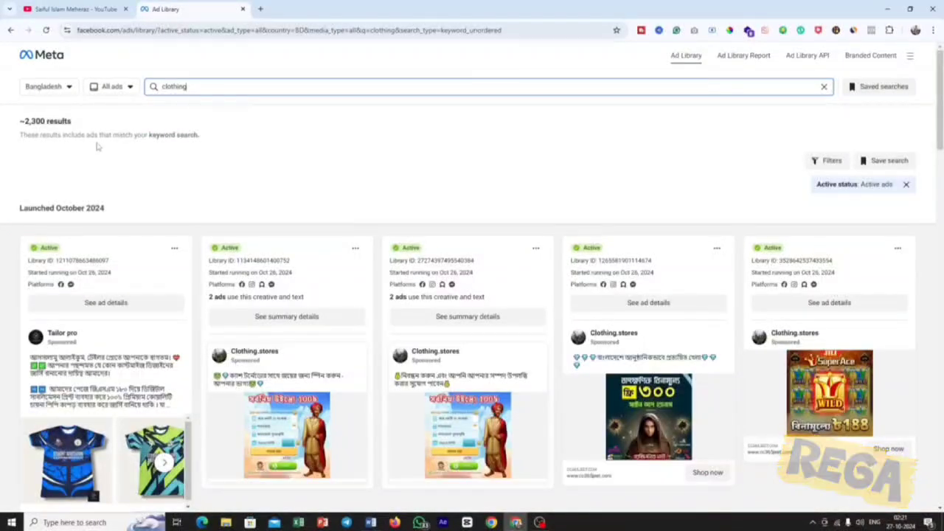
{"action": "left_click_drag", "start_coordinate": [75, 127], "coordinate": [10, 127]}
{"action": "left_click", "coordinate": [293, 179]}
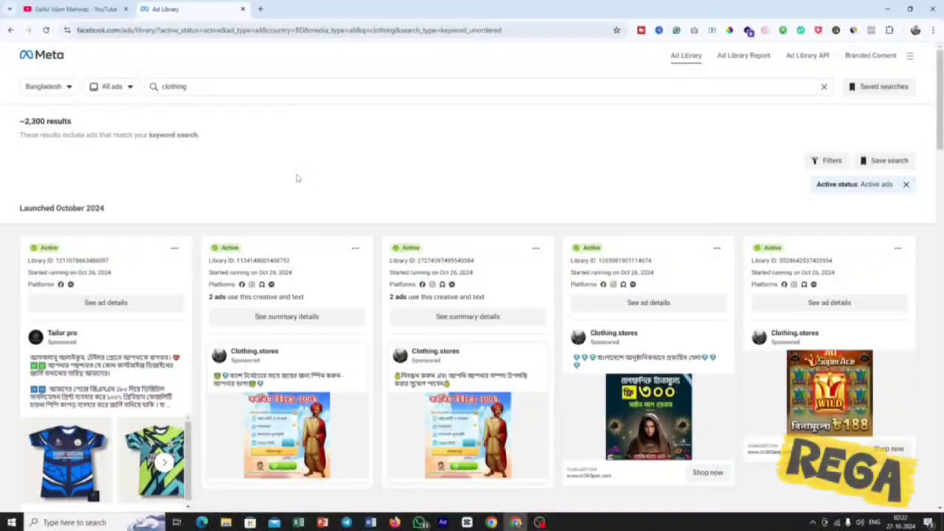
Examine the Clothing.stores ad in the second row for its creative reuse, platforms and start date.
{"action": "scroll", "coordinate": [297, 177], "scroll_direction": "down", "scroll_amount": 5}
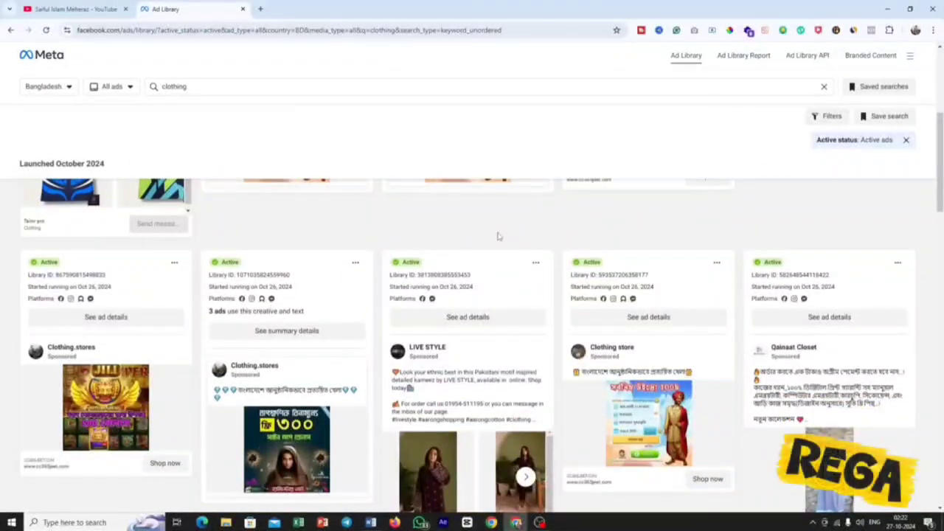
{"action": "left_click_drag", "start_coordinate": [256, 314], "coordinate": [314, 317]}
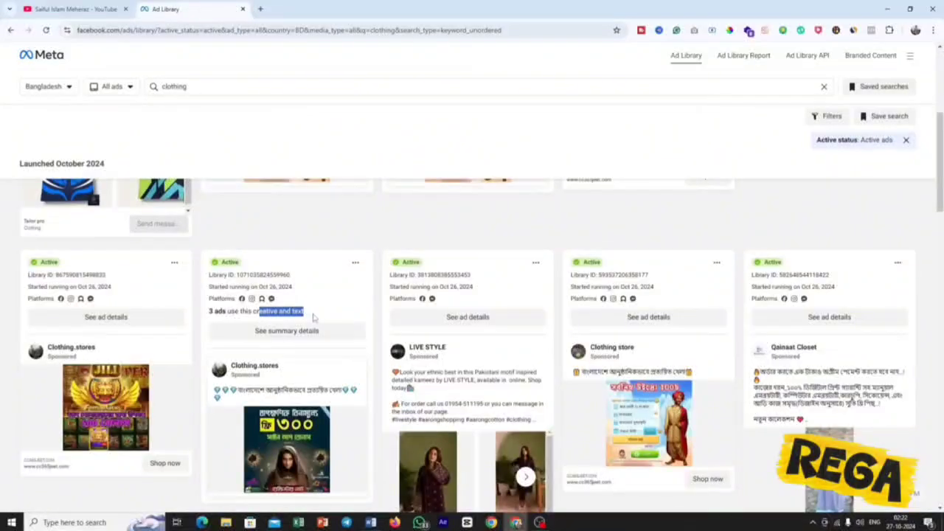
{"action": "left_click", "coordinate": [291, 302]}
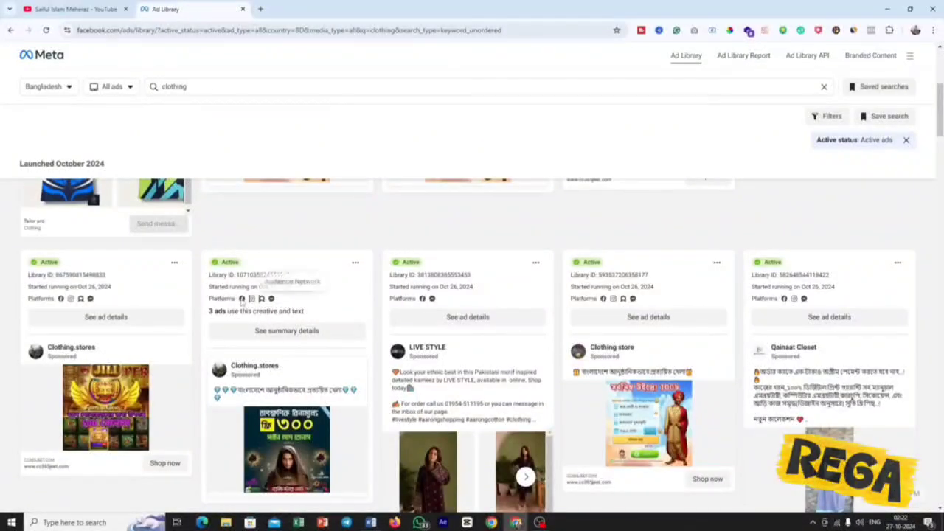
{"action": "left_click_drag", "start_coordinate": [312, 289], "coordinate": [277, 286]}
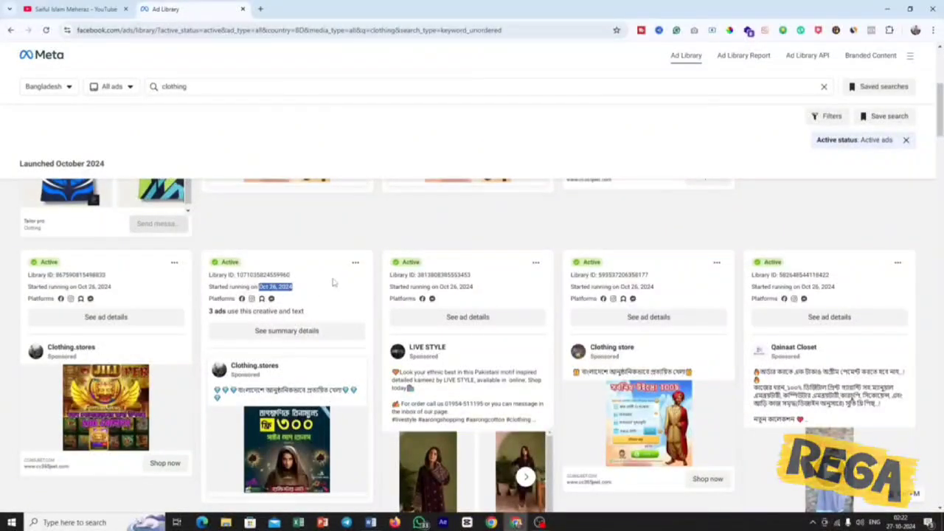
Browse further clothing ads launched in October 2024 to compare advertisers and creatives, and return to the start of the results.
{"action": "scroll", "coordinate": [333, 283], "scroll_direction": "down", "scroll_amount": 2}
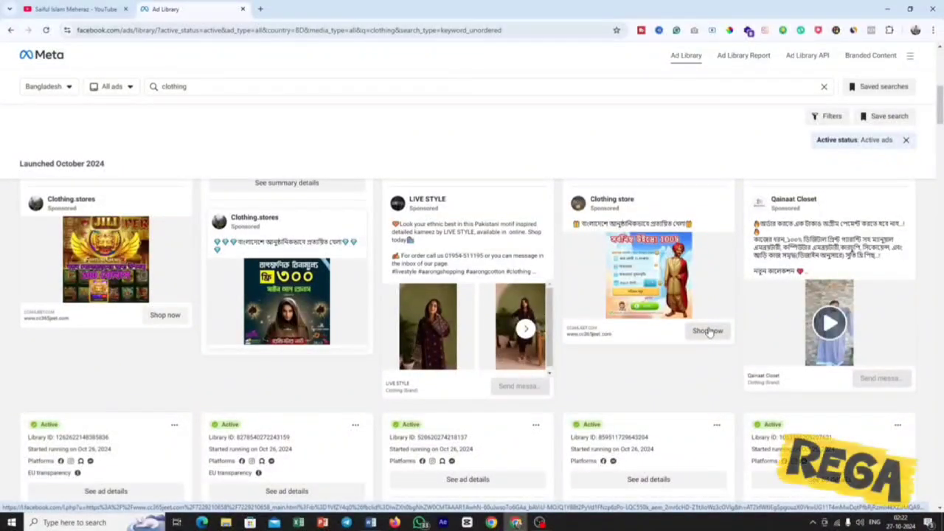
{"action": "scroll", "coordinate": [708, 332], "scroll_direction": "down", "scroll_amount": 4}
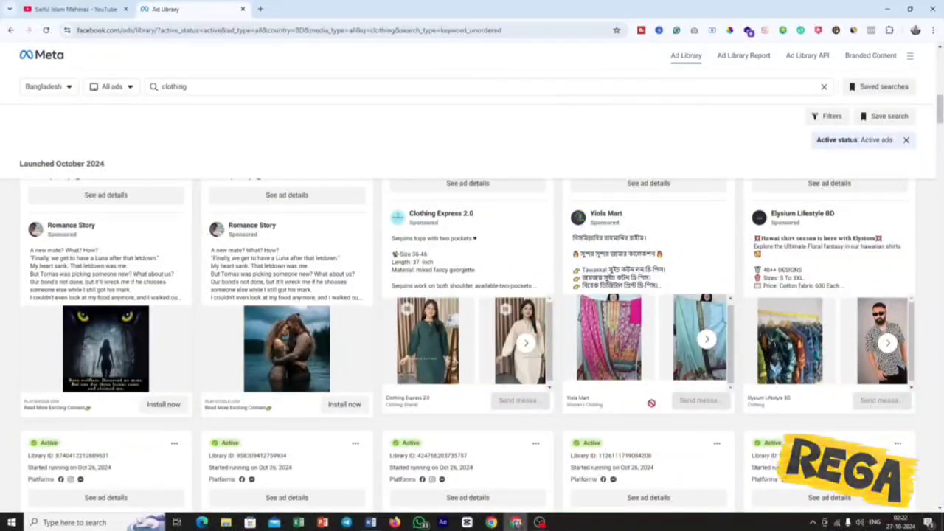
{"action": "scroll", "coordinate": [702, 378], "scroll_direction": "down", "scroll_amount": 3}
{"action": "scroll", "coordinate": [629, 426], "scroll_direction": "down", "scroll_amount": 2}
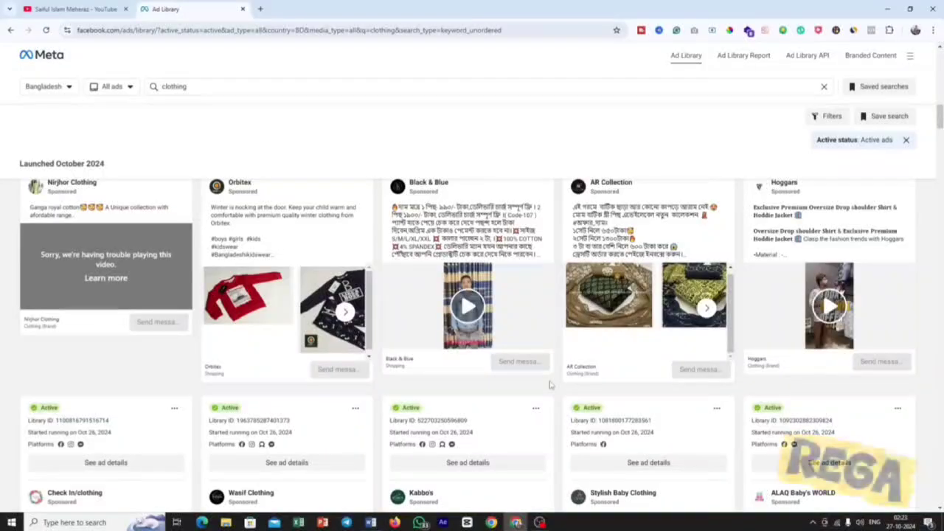
{"action": "scroll", "coordinate": [550, 384], "scroll_direction": "up", "scroll_amount": 10}
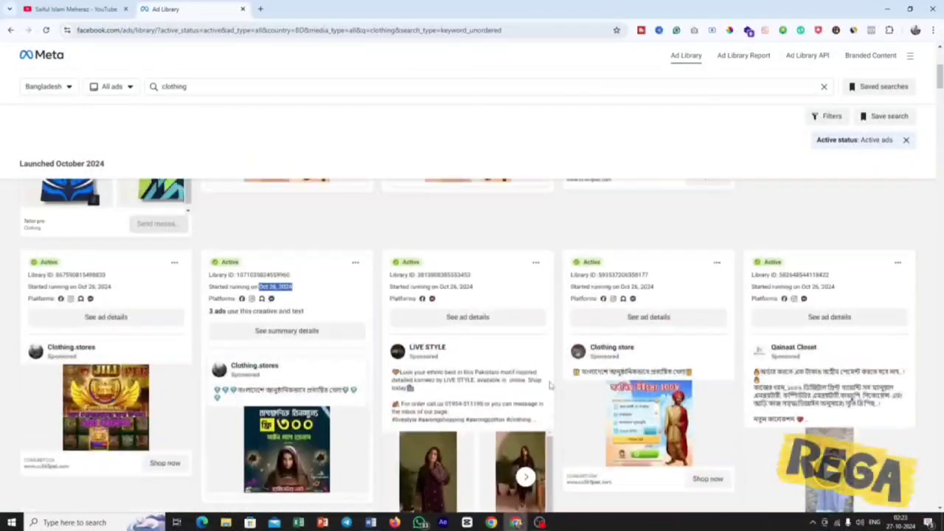
{"action": "scroll", "coordinate": [550, 384], "scroll_direction": "up", "scroll_amount": 5}
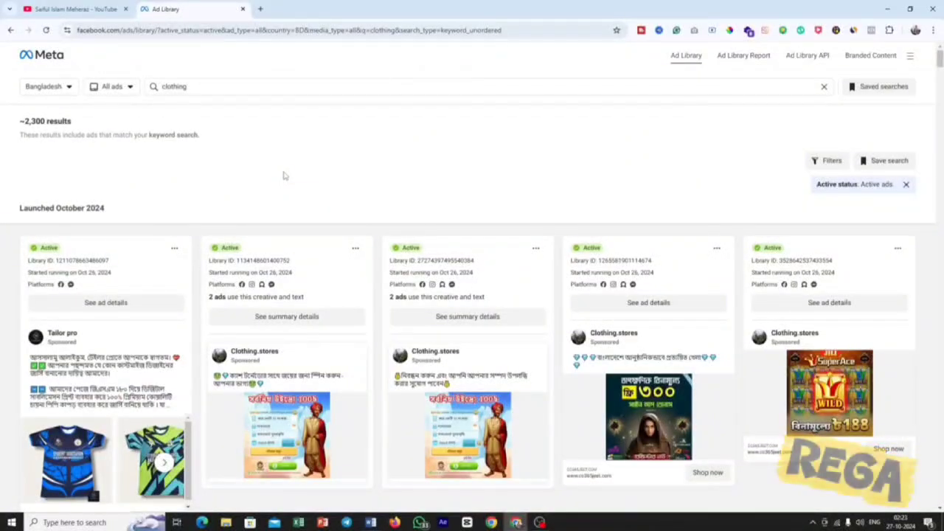
Close the Ad Library, open Facebook in a new browser tab and go to the account's own profile page.
{"action": "key", "text": "ctrl+w"}
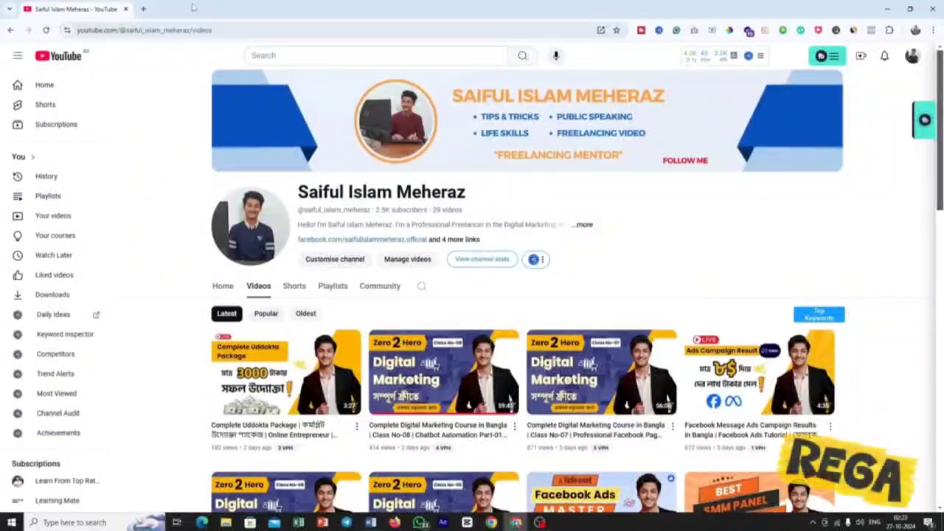
{"action": "left_click", "coordinate": [143, 9]}
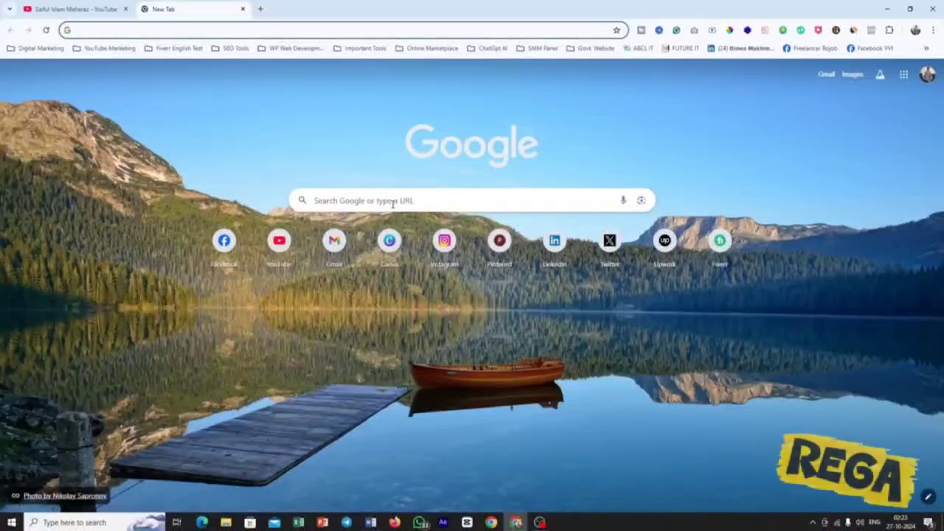
{"action": "left_click", "coordinate": [224, 244]}
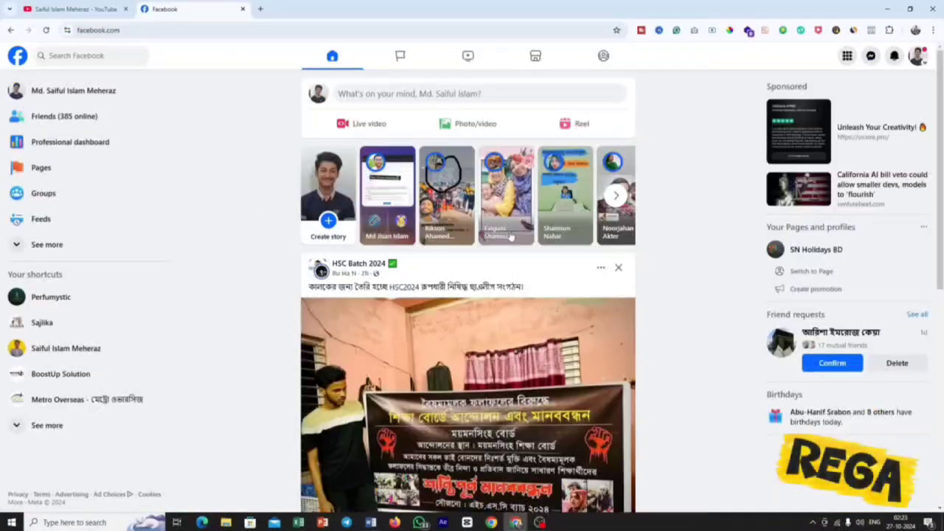
{"action": "left_click", "coordinate": [83, 92]}
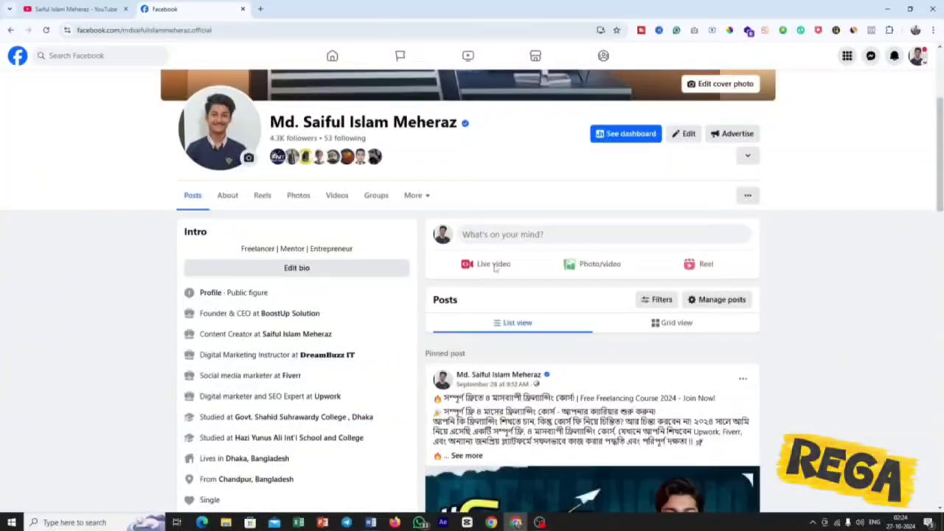
Open the boost setup for the pinned free freelancing course post on the profile.
{"action": "scroll", "coordinate": [494, 269], "scroll_direction": "up", "scroll_amount": 3}
{"action": "scroll", "coordinate": [494, 265], "scroll_direction": "down", "scroll_amount": 8}
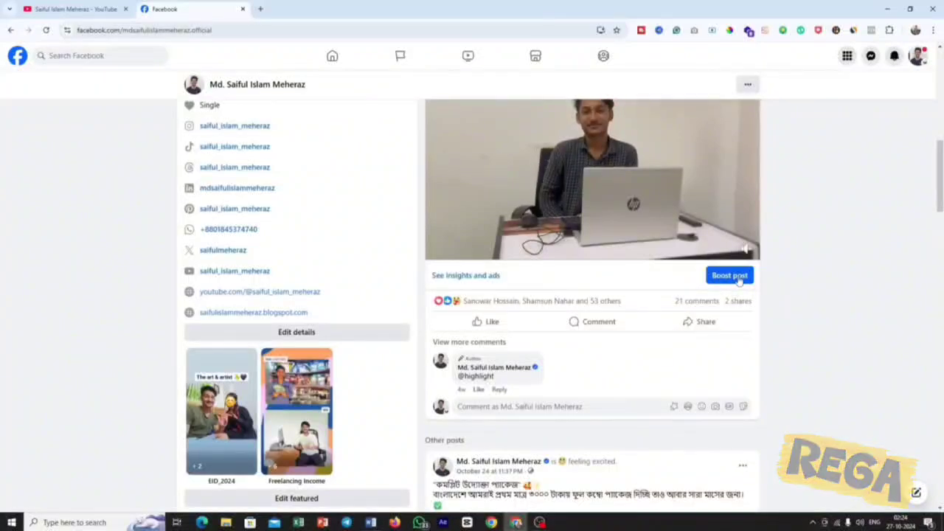
{"action": "left_click", "coordinate": [723, 279]}
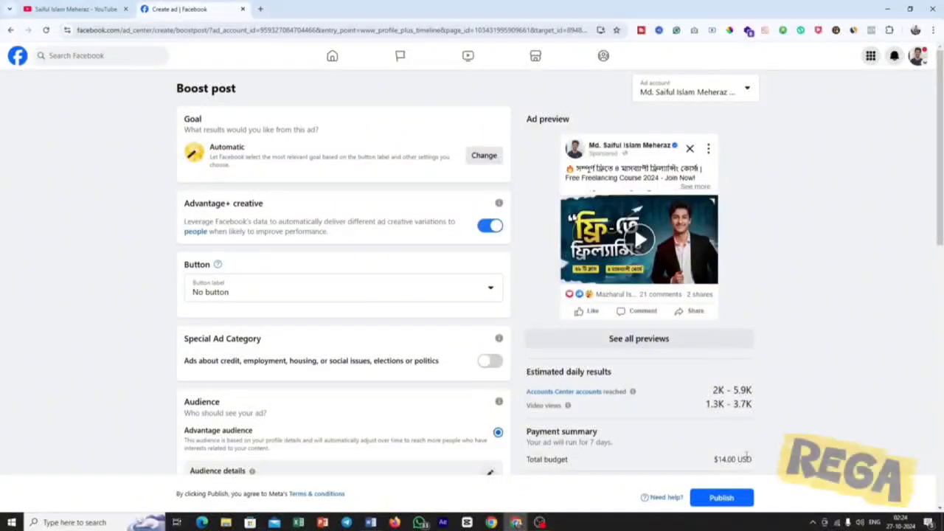
Review the boost's goal, audience, duration, budget, placements and payment sections, and go back to the profile without publishing.
{"action": "scroll", "coordinate": [532, 354], "scroll_direction": "down", "scroll_amount": 2}
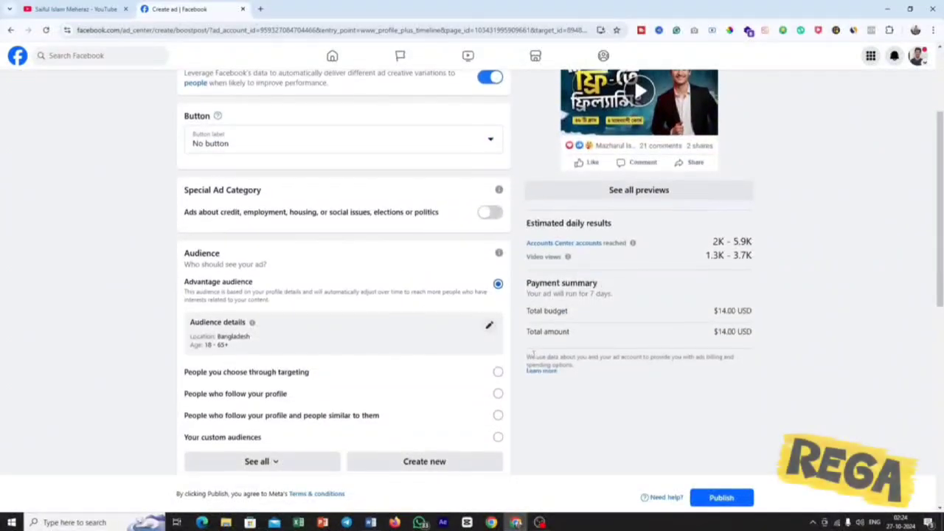
{"action": "scroll", "coordinate": [532, 354], "scroll_direction": "down", "scroll_amount": 6}
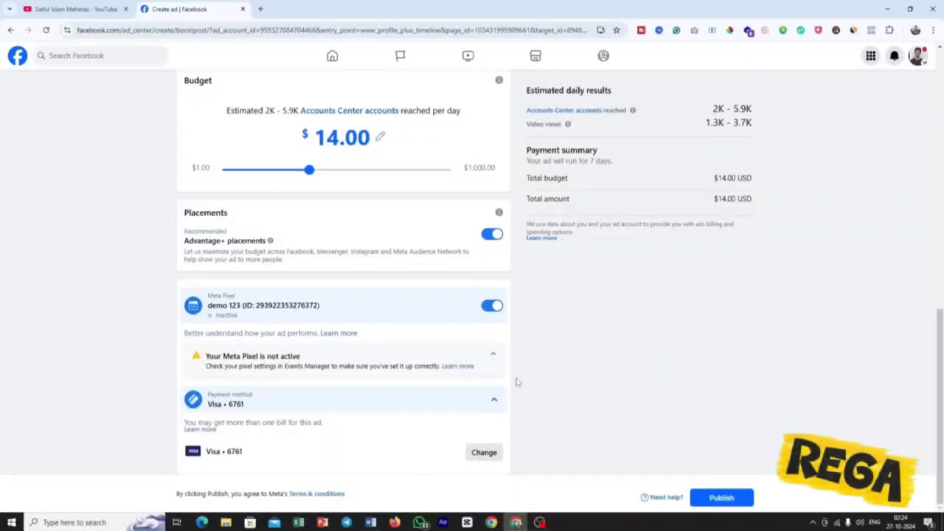
{"action": "scroll", "coordinate": [516, 379], "scroll_direction": "up", "scroll_amount": 7}
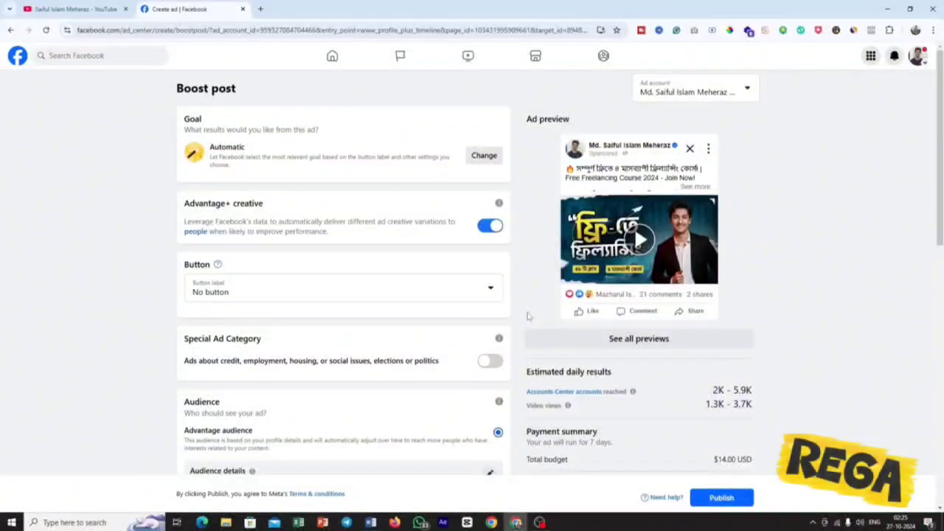
{"action": "scroll", "coordinate": [412, 227], "scroll_direction": "down", "scroll_amount": 2}
{"action": "scroll", "coordinate": [413, 227], "scroll_direction": "down", "scroll_amount": 5}
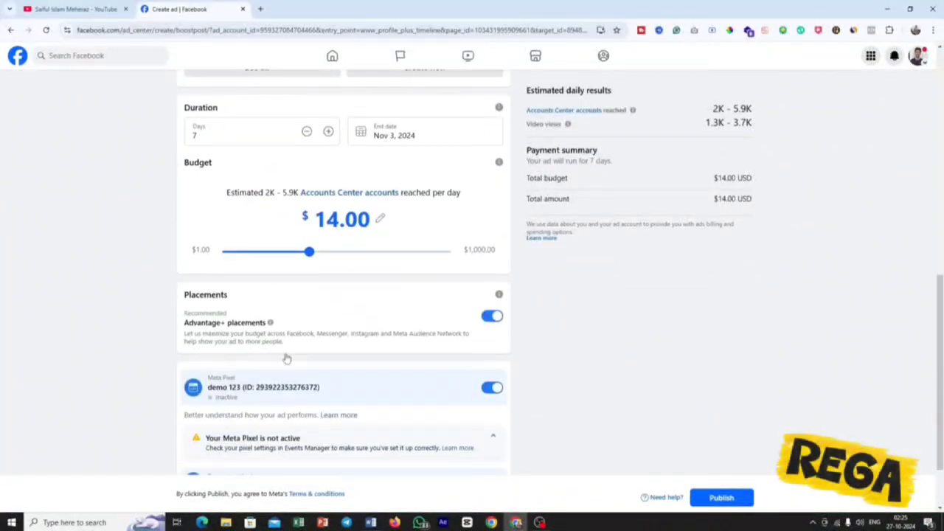
{"action": "scroll", "coordinate": [443, 332], "scroll_direction": "up", "scroll_amount": 7}
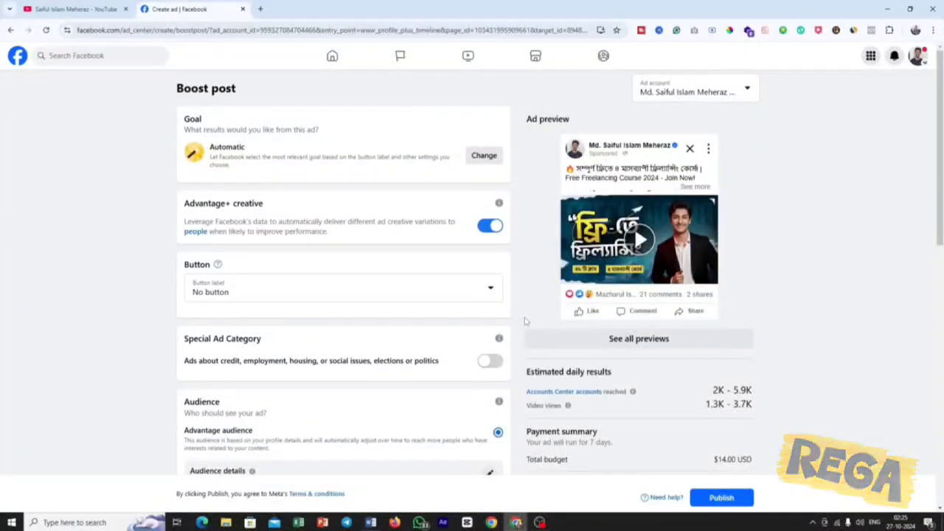
{"action": "left_click", "coordinate": [8, 30]}
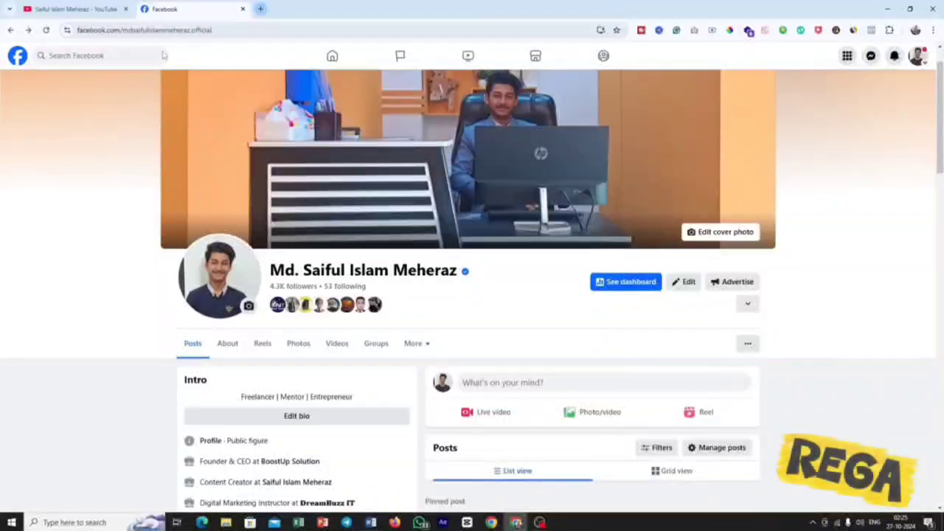
{"action": "scroll", "coordinate": [449, 331], "scroll_direction": "up", "scroll_amount": 1}
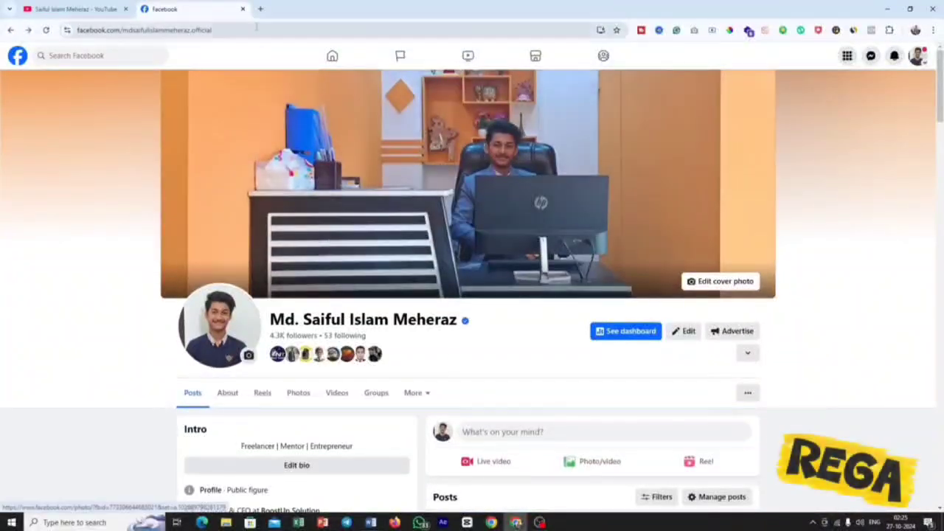
Open facebook.com/adsmanager in a new browser tab and look through the list of campaigns.
{"action": "left_click", "coordinate": [260, 9]}
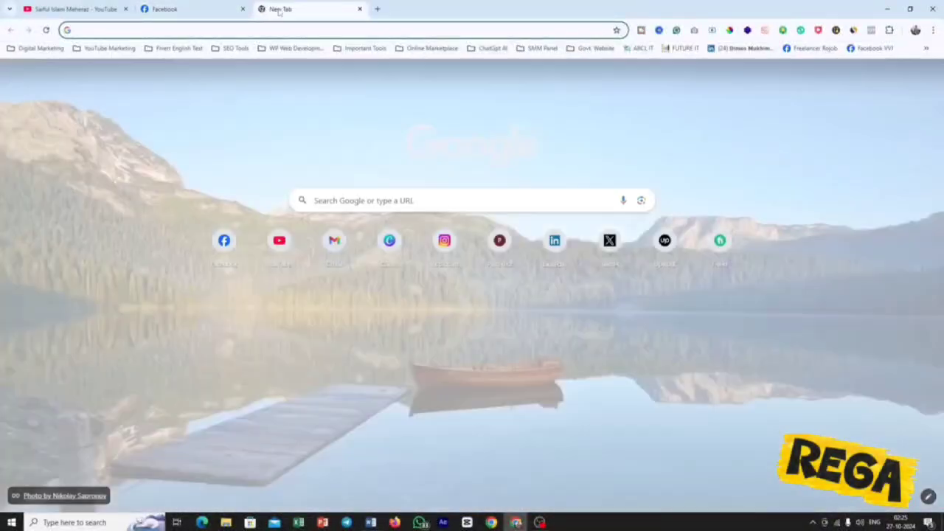
{"action": "type", "text": "facebook.com/adsmanager"}
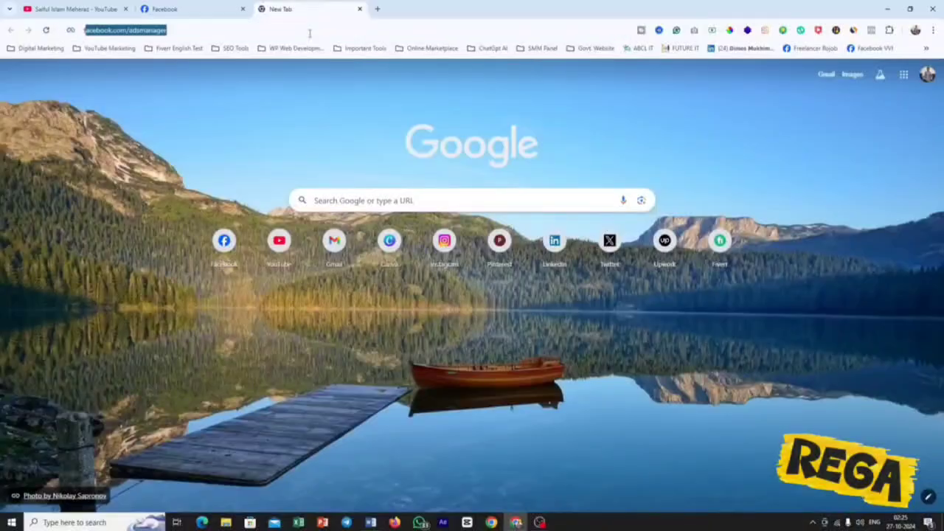
{"action": "key", "text": "Right"}
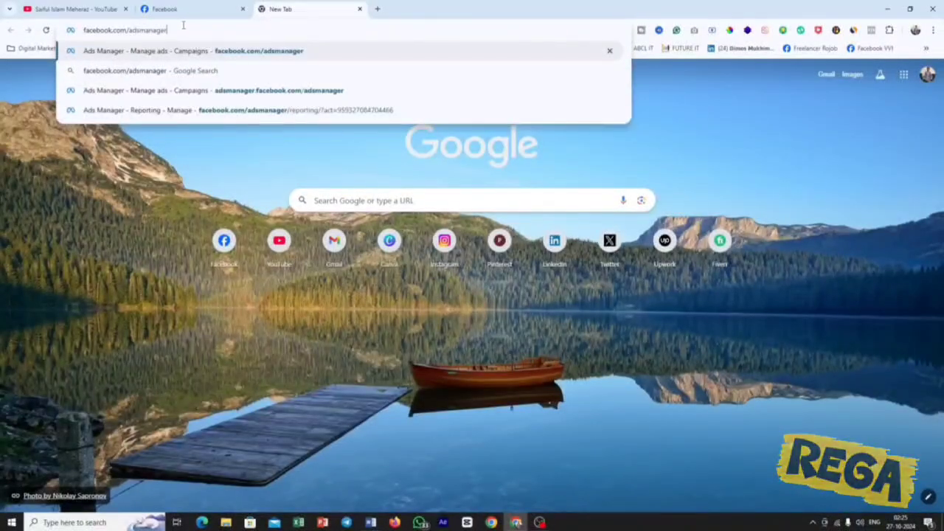
{"action": "left_click_drag", "start_coordinate": [130, 30], "coordinate": [65, 33]}
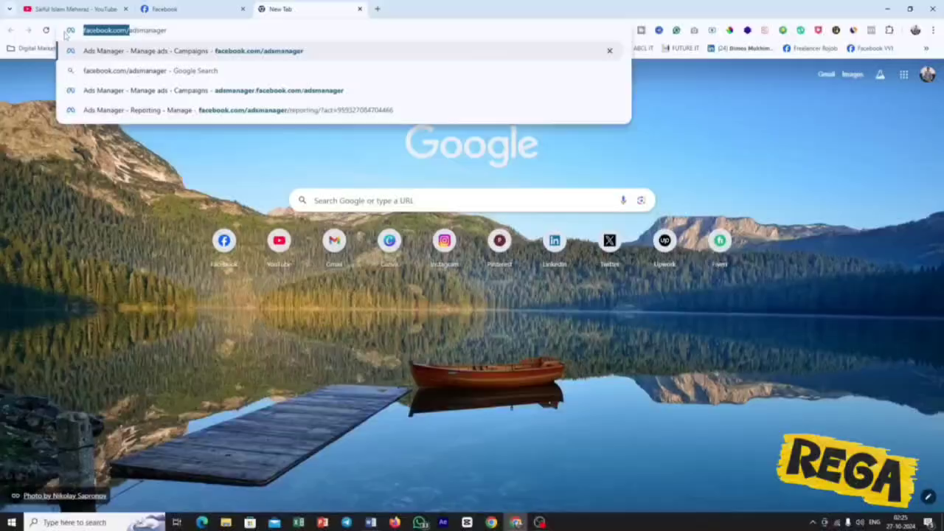
{"action": "left_click_drag", "start_coordinate": [167, 31], "coordinate": [127, 30]}
{"action": "left_click", "coordinate": [168, 31]}
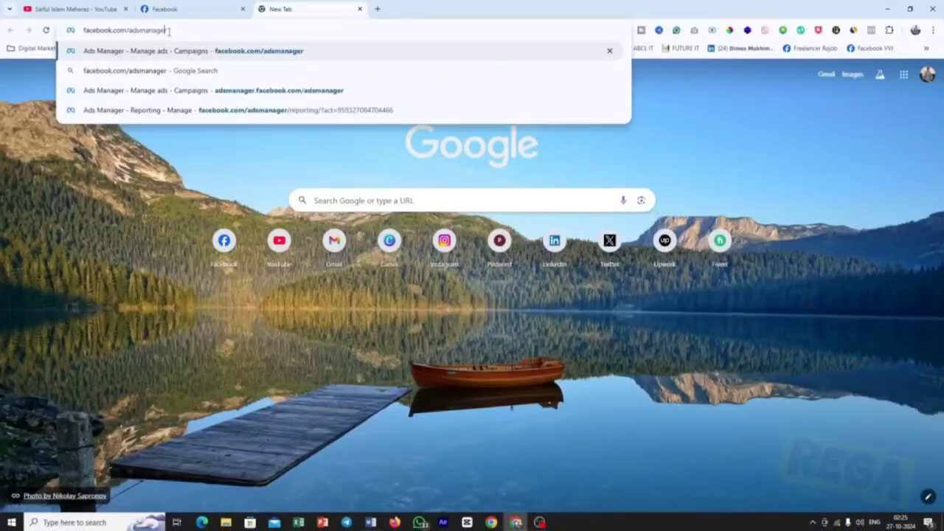
{"action": "key", "text": "Return"}
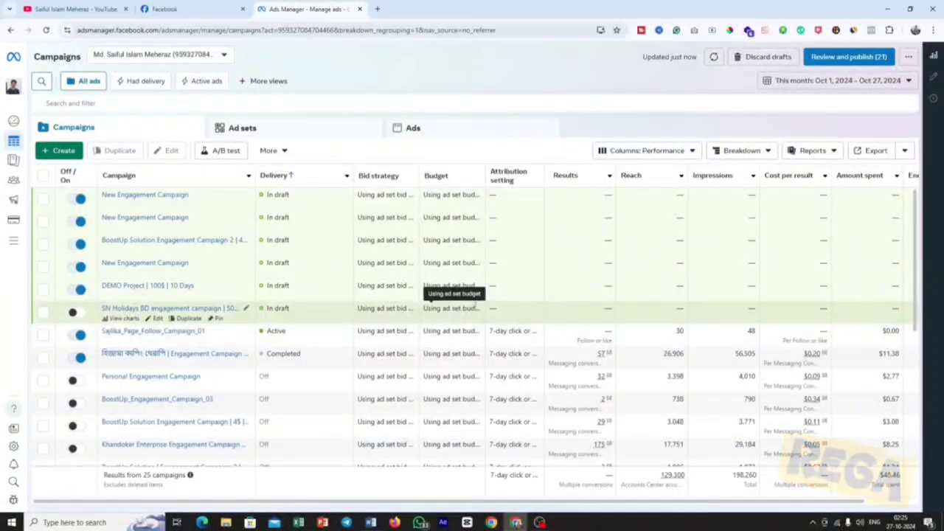
{"action": "scroll", "coordinate": [549, 280], "scroll_direction": "down", "scroll_amount": 5}
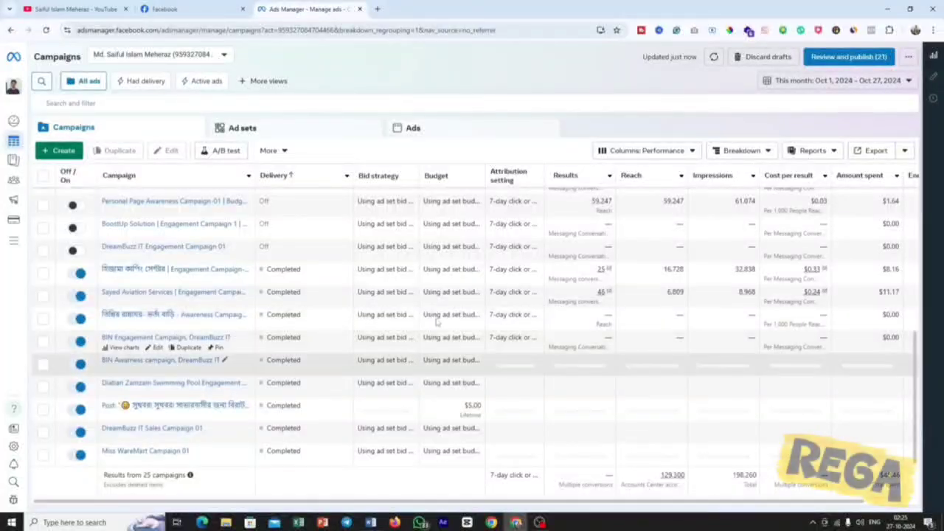
{"action": "scroll", "coordinate": [391, 372], "scroll_direction": "up", "scroll_amount": 1}
{"action": "scroll", "coordinate": [390, 372], "scroll_direction": "up", "scroll_amount": 4}
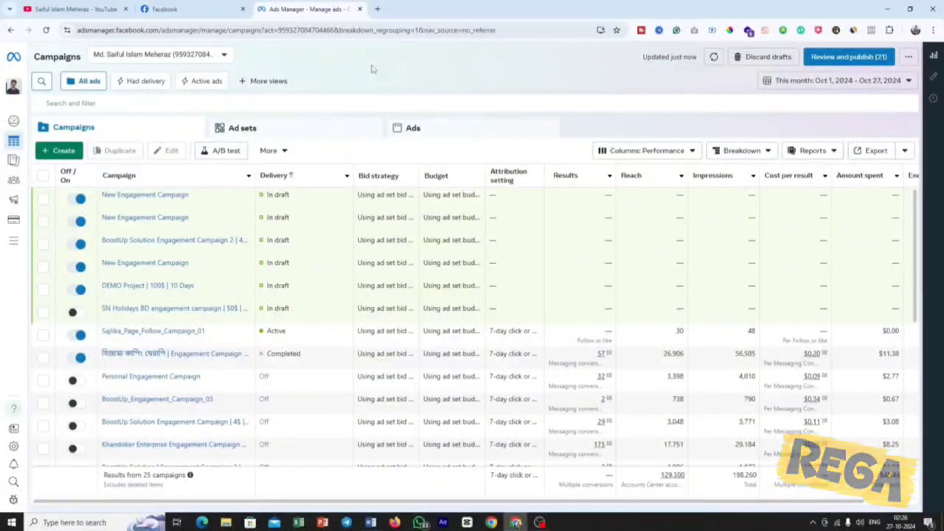
Open the ad account's billing and payments, and review the current balance and transactions in its payment activity.
{"action": "mouse_move", "coordinate": [13, 186]}
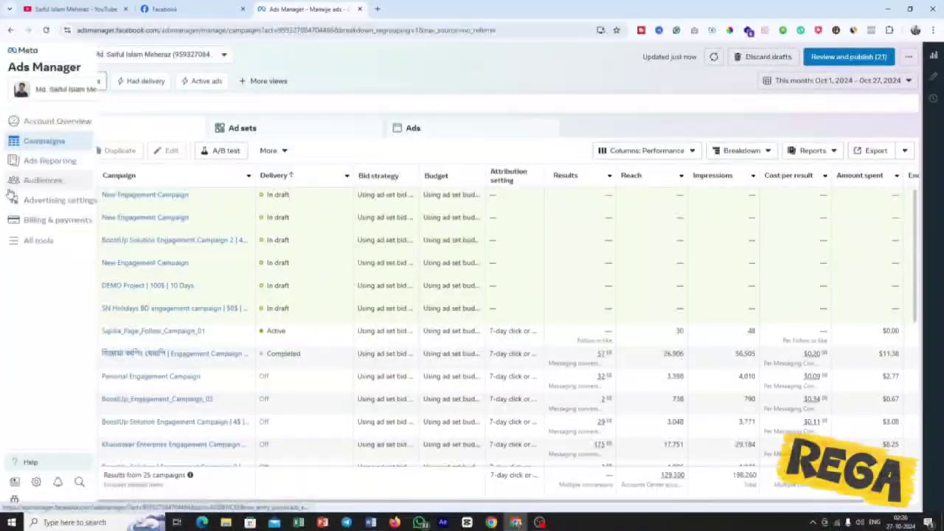
{"action": "left_click", "coordinate": [51, 221]}
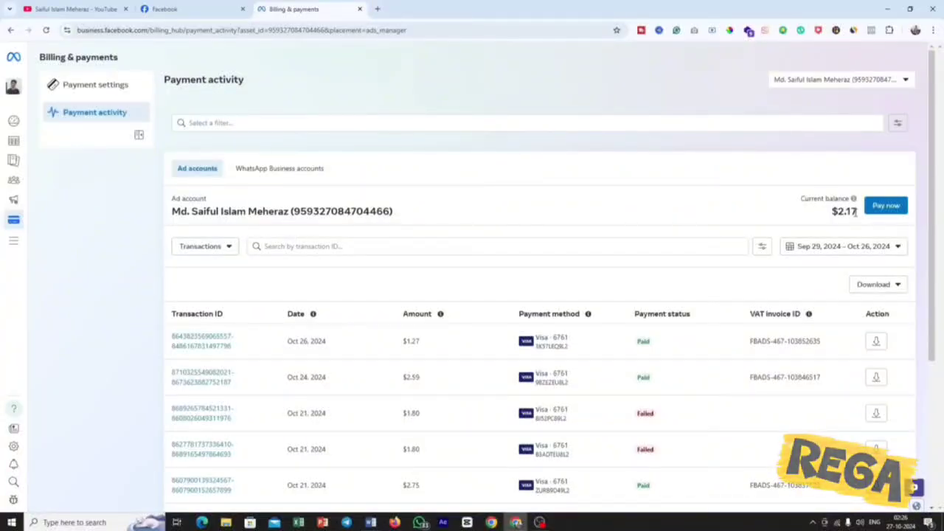
{"action": "left_click_drag", "start_coordinate": [856, 212], "coordinate": [832, 214]}
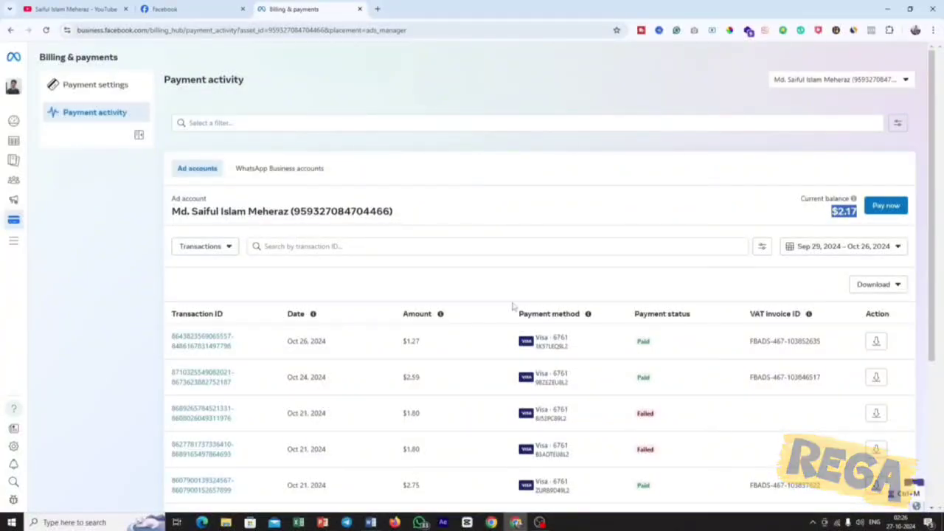
{"action": "scroll", "coordinate": [506, 316], "scroll_direction": "down", "scroll_amount": 3}
{"action": "scroll", "coordinate": [499, 337], "scroll_direction": "up", "scroll_amount": 3}
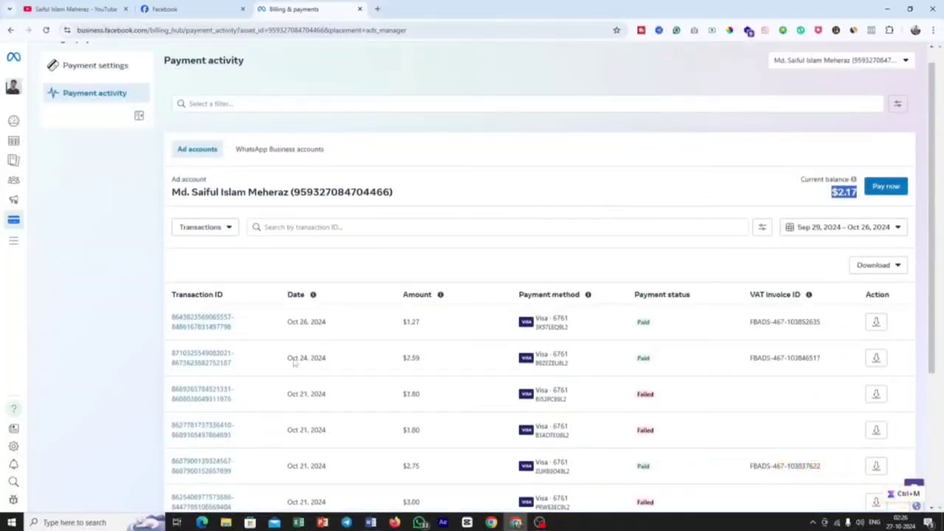
{"action": "scroll", "coordinate": [104, 160], "scroll_direction": "up", "scroll_amount": 1}
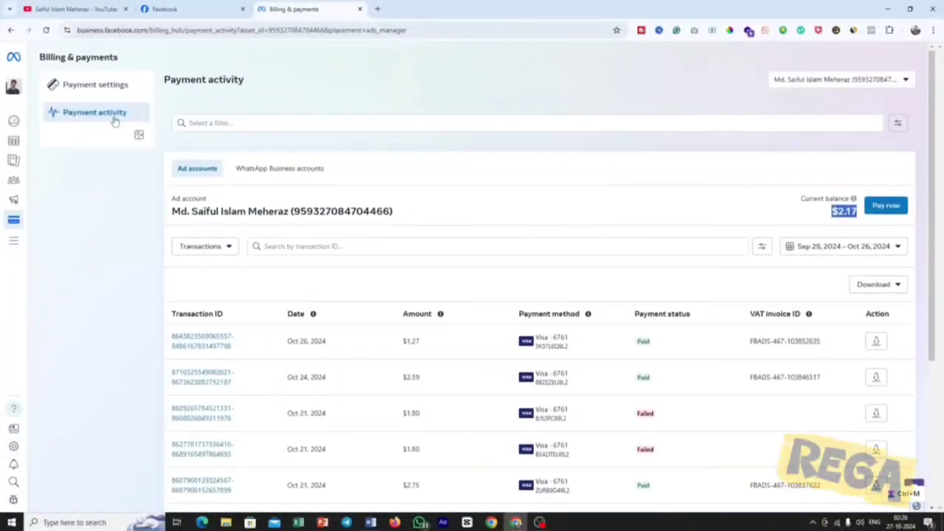
Open the payment settings and examine the saved payment method.
{"action": "left_click", "coordinate": [111, 86]}
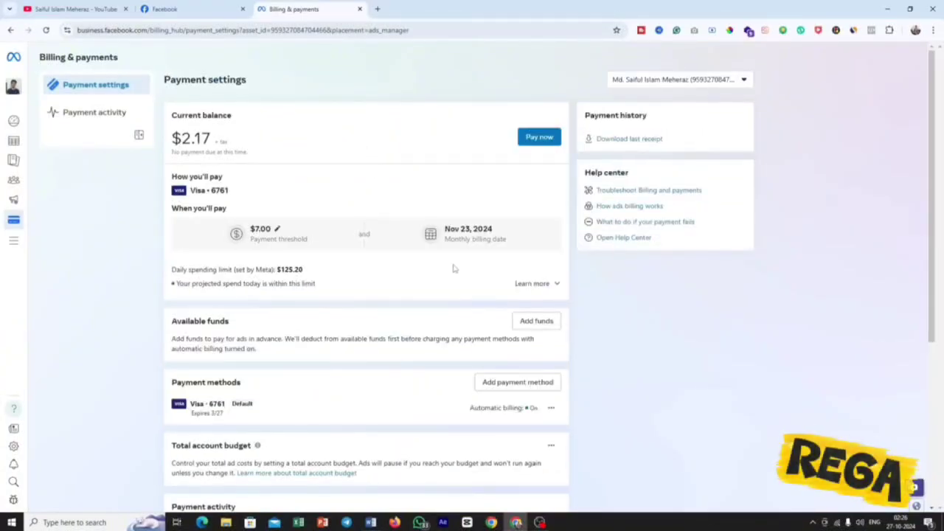
{"action": "scroll", "coordinate": [453, 270], "scroll_direction": "down", "scroll_amount": 1}
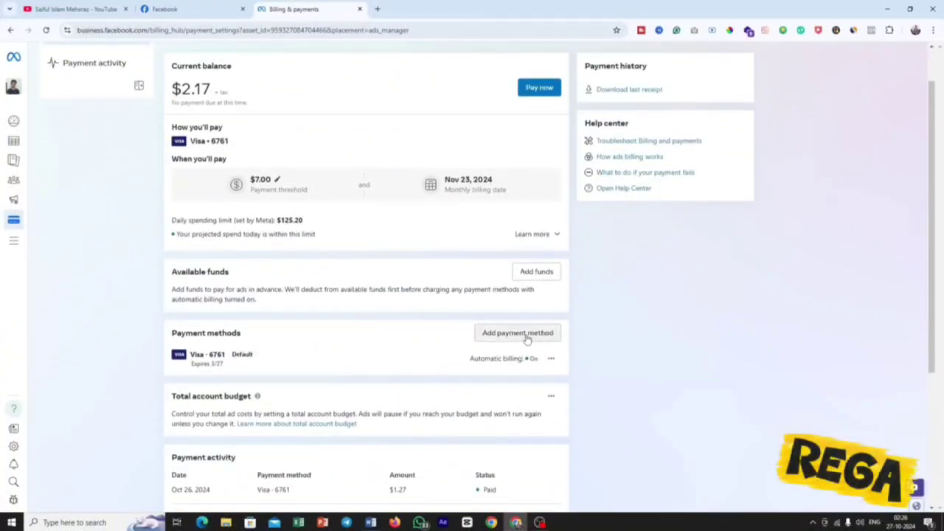
{"action": "left_click_drag", "start_coordinate": [194, 356], "coordinate": [225, 354]}
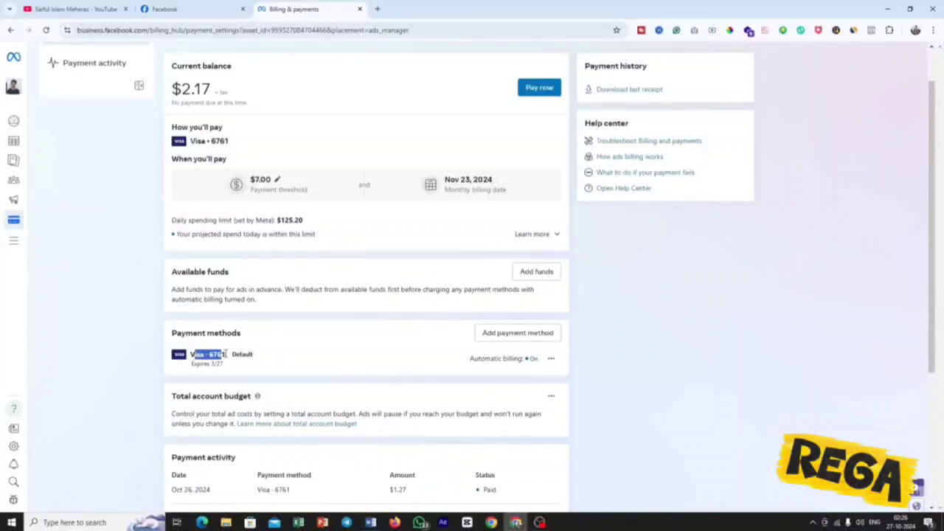
Examine the debit or credit card form for adding a payment method, and close it without saving a card.
{"action": "left_click", "coordinate": [519, 334]}
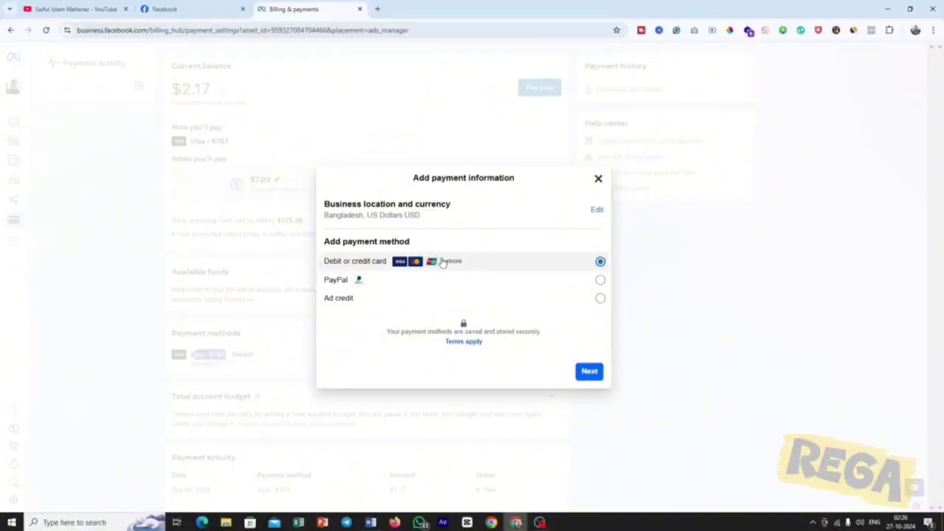
{"action": "left_click", "coordinate": [589, 370]}
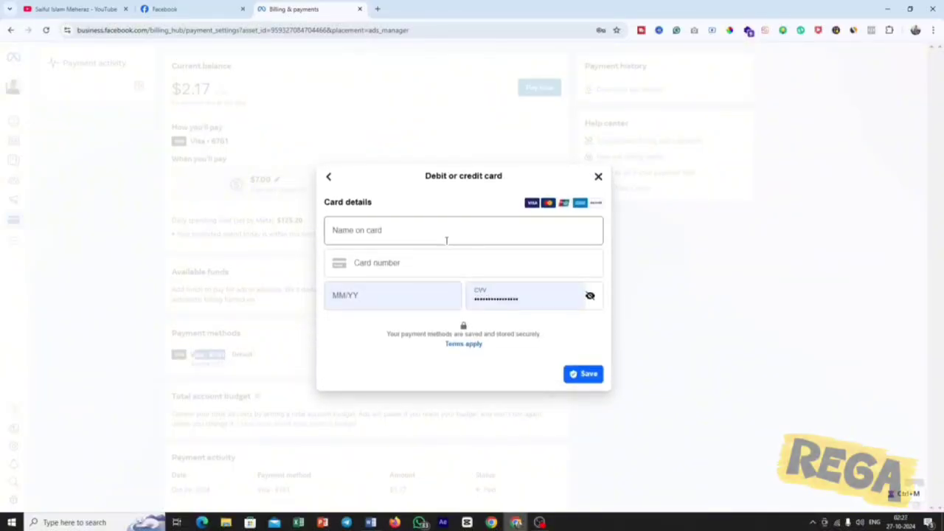
{"action": "left_click", "coordinate": [414, 227]}
{"action": "left_click", "coordinate": [357, 267]}
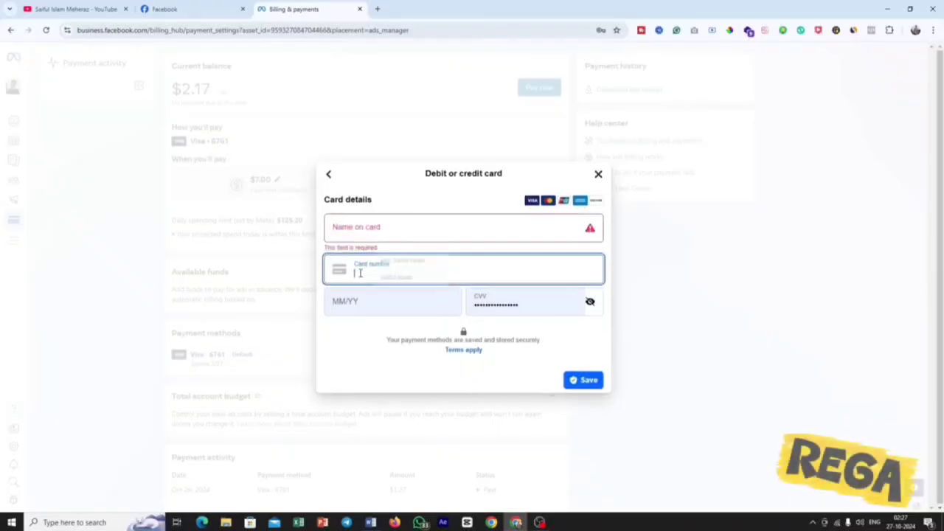
{"action": "left_click", "coordinate": [366, 329]}
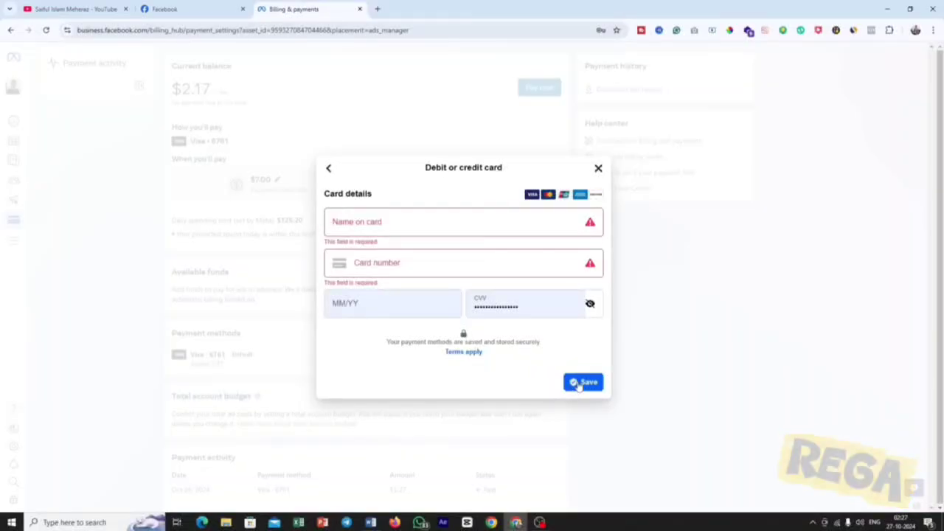
{"action": "left_click", "coordinate": [598, 169]}
{"action": "scroll", "coordinate": [407, 316], "scroll_direction": "up", "scroll_amount": 1}
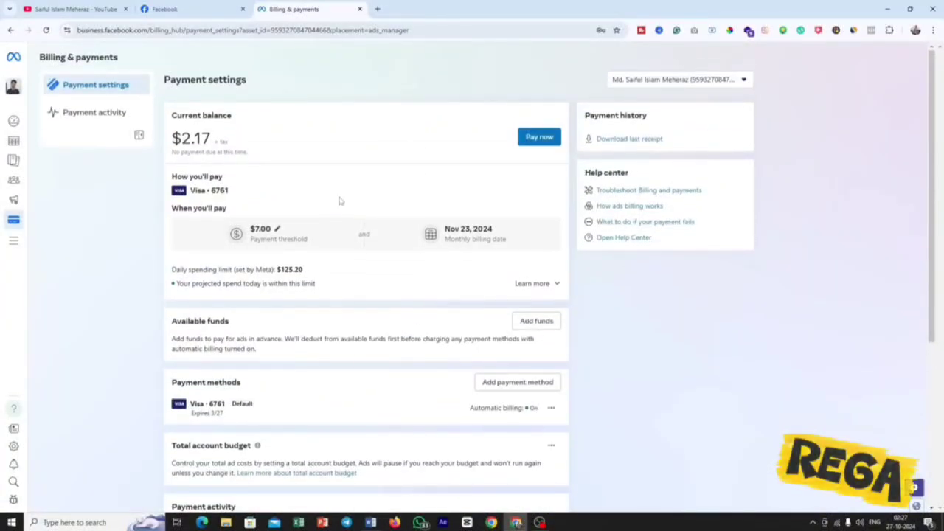
Go back to the Ads Manager campaigns without updating the saved password, and switch to the other listed ad account.
{"action": "mouse_move", "coordinate": [17, 240]}
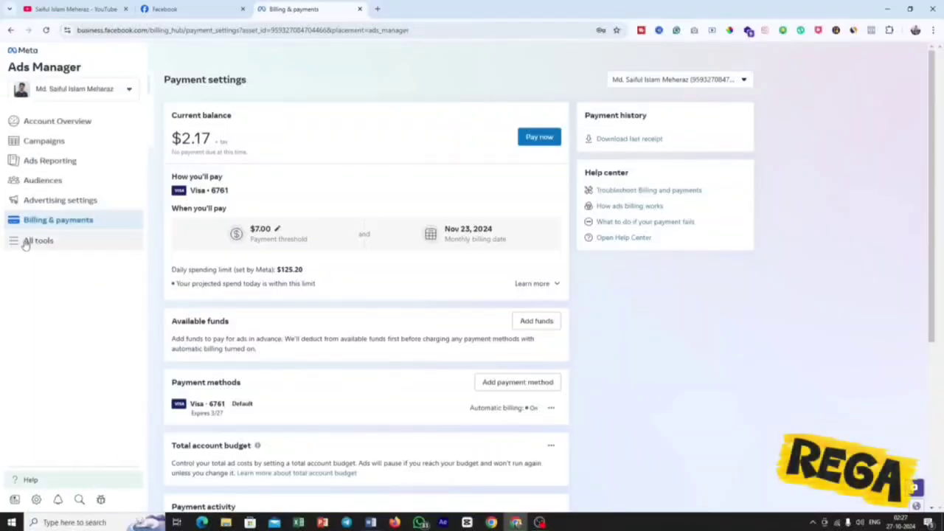
{"action": "left_click", "coordinate": [16, 241]}
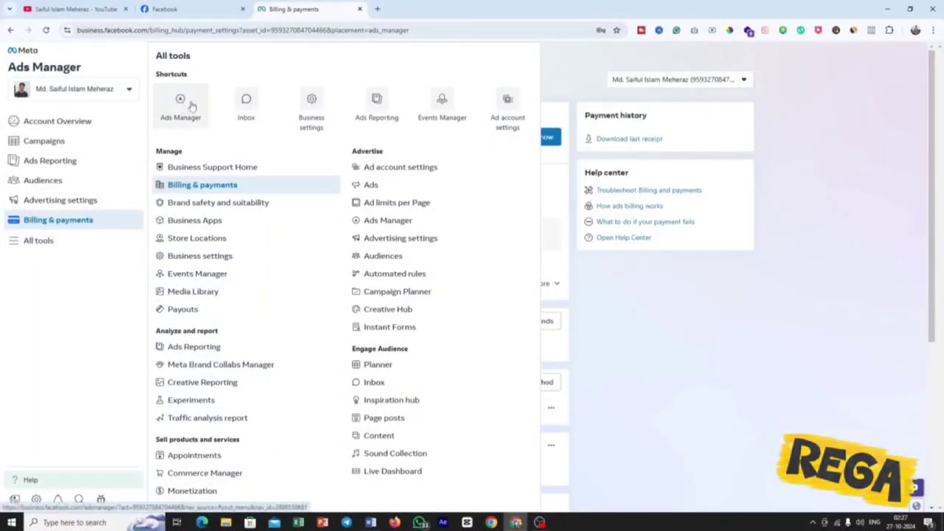
{"action": "left_click", "coordinate": [188, 107]}
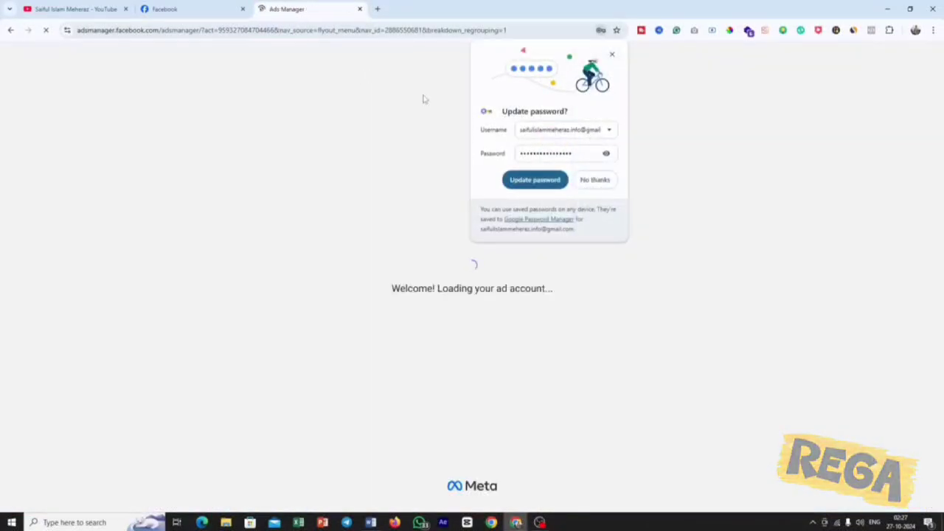
{"action": "left_click", "coordinate": [586, 180]}
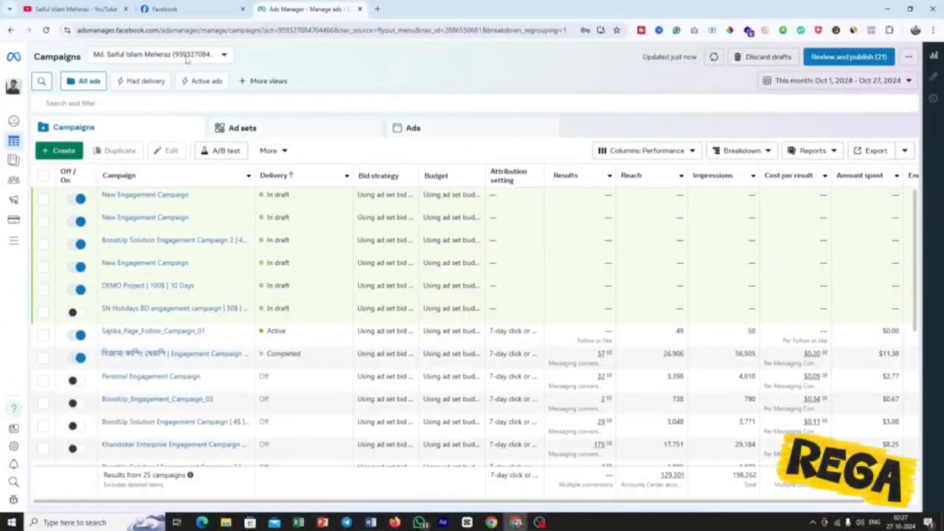
{"action": "left_click", "coordinate": [223, 57]}
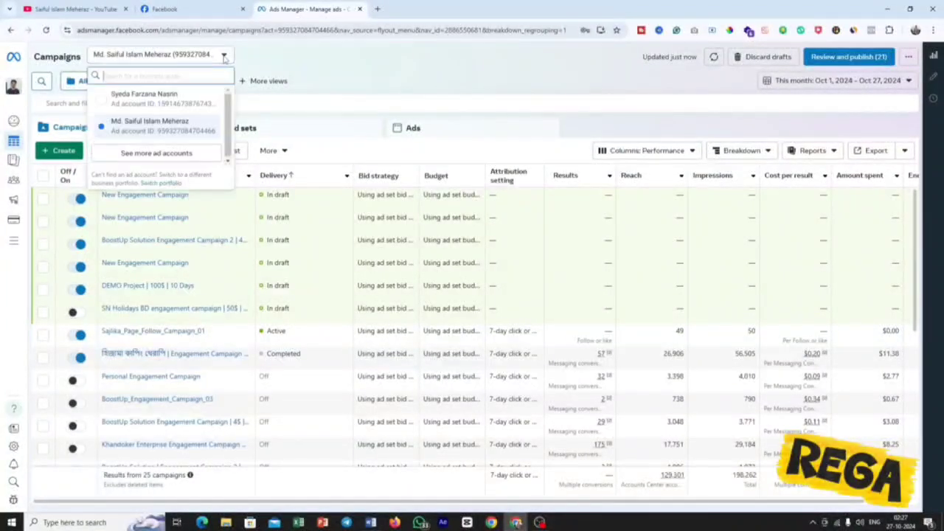
{"action": "left_click", "coordinate": [154, 102]}
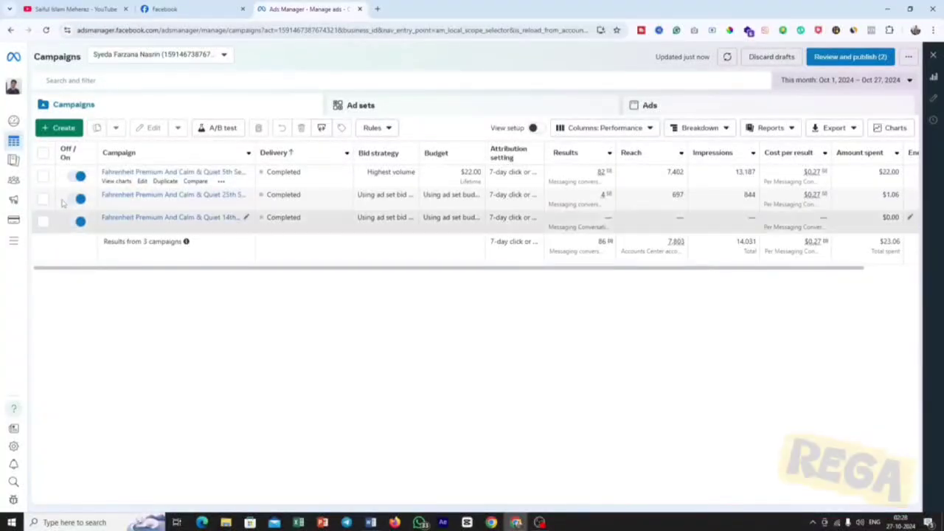
Start a new Auction campaign and compare the Awareness, Traffic, Engagement, Leads, App promotion and Sales objectives.
{"action": "left_click", "coordinate": [62, 129]}
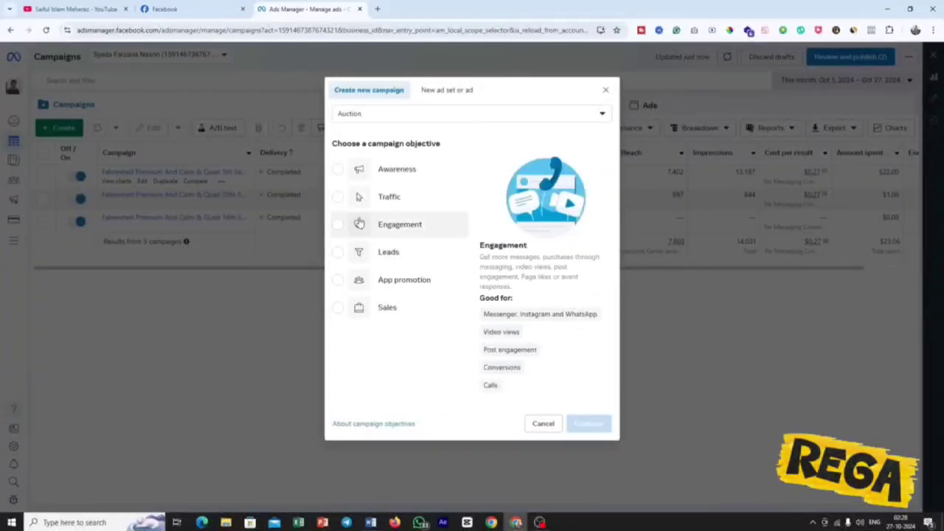
{"action": "left_click", "coordinate": [383, 173]}
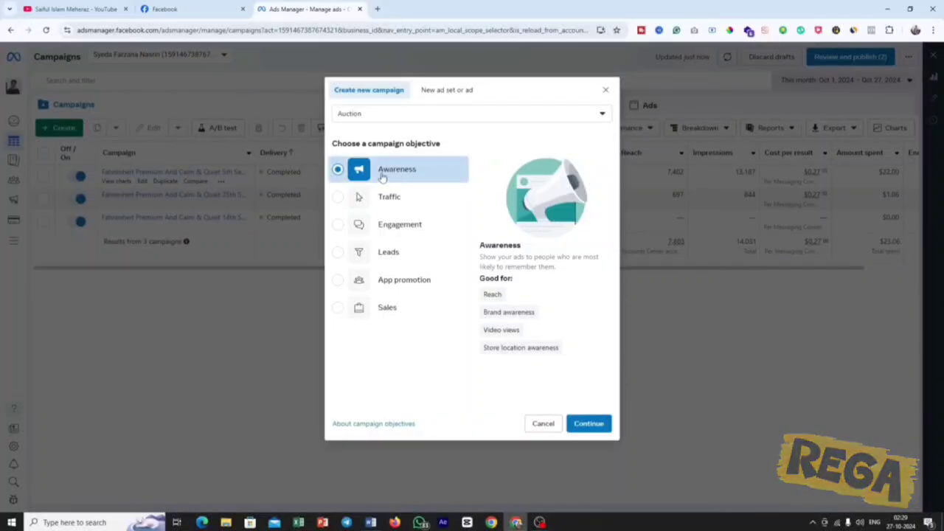
{"action": "left_click", "coordinate": [340, 197]}
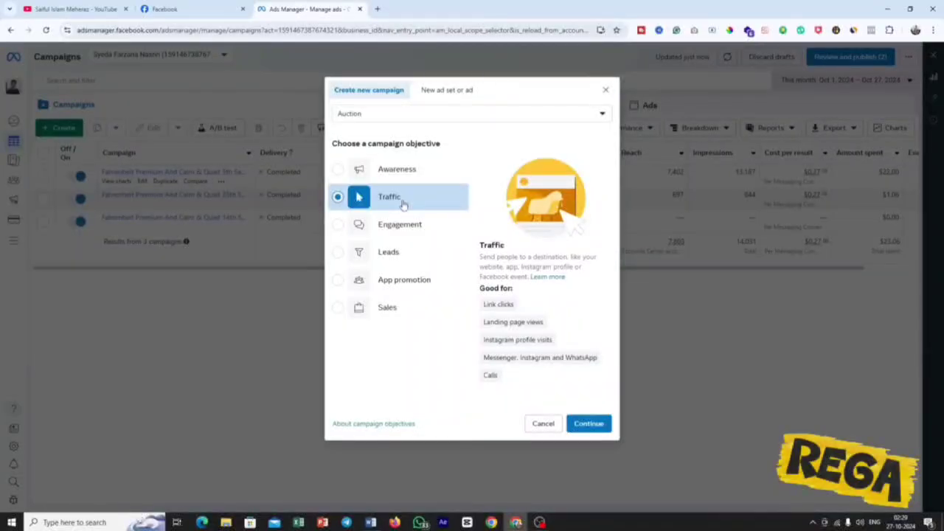
{"action": "left_click", "coordinate": [338, 227]}
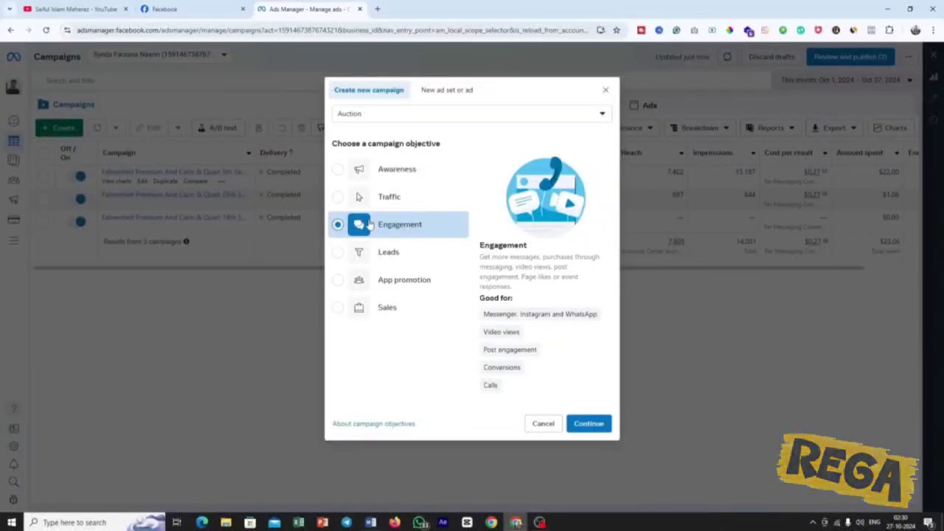
{"action": "left_click", "coordinate": [388, 257]}
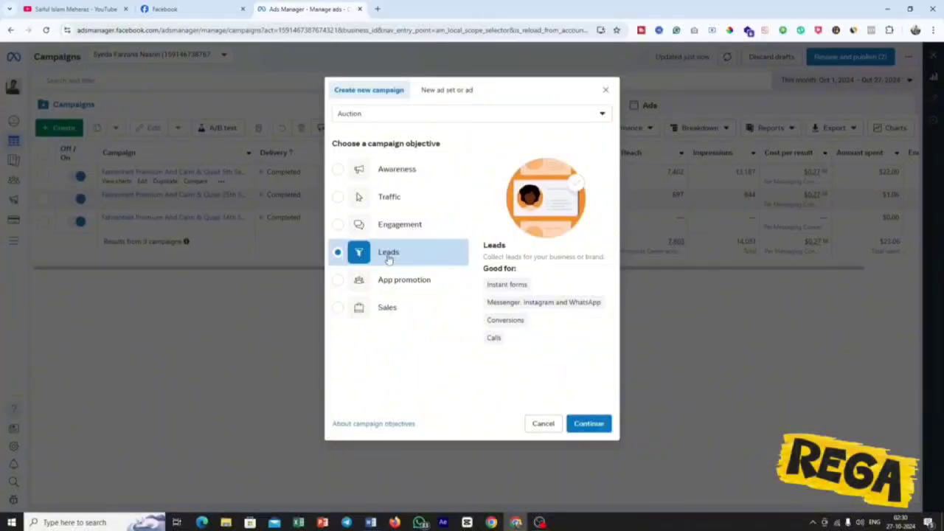
{"action": "left_click", "coordinate": [391, 278]}
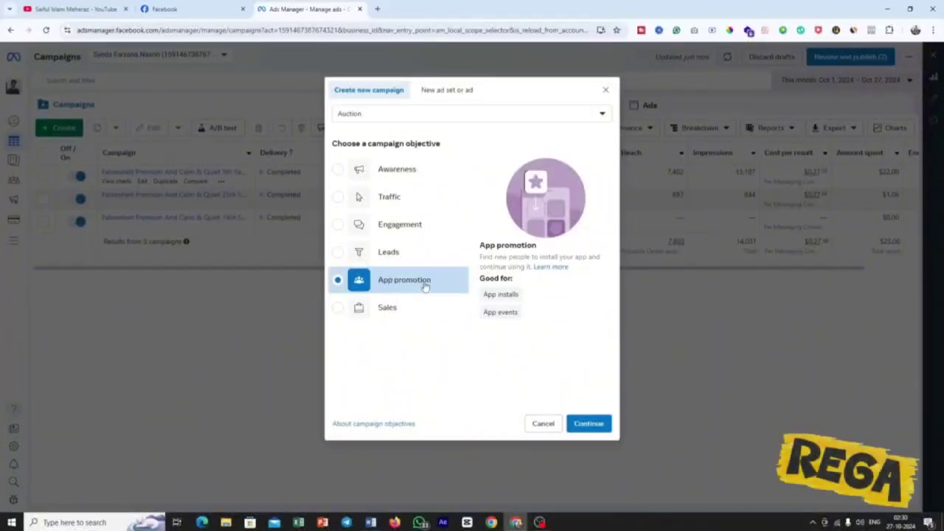
{"action": "left_click", "coordinate": [385, 307]}
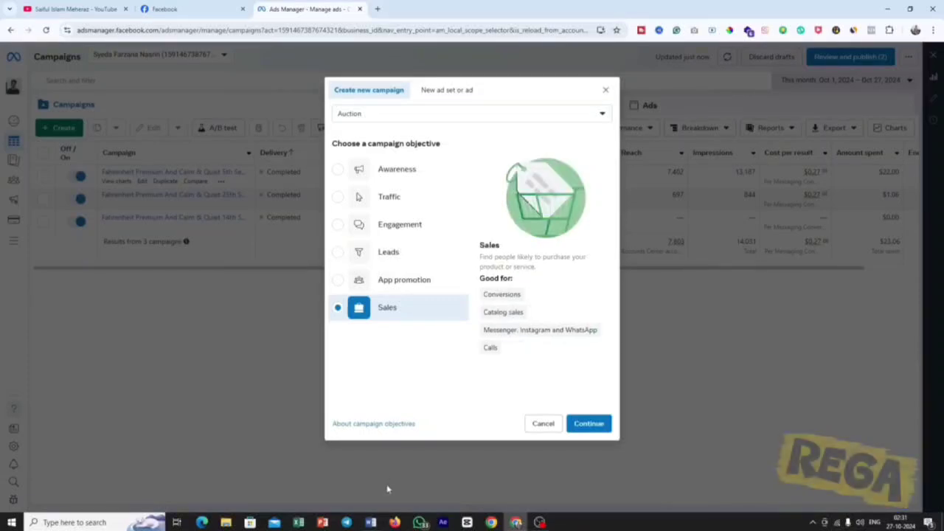
Switch to the Perfumystic campaign brief in Word and review the industry, location, age, gender and keyword entries.
{"action": "left_click", "coordinate": [371, 522]}
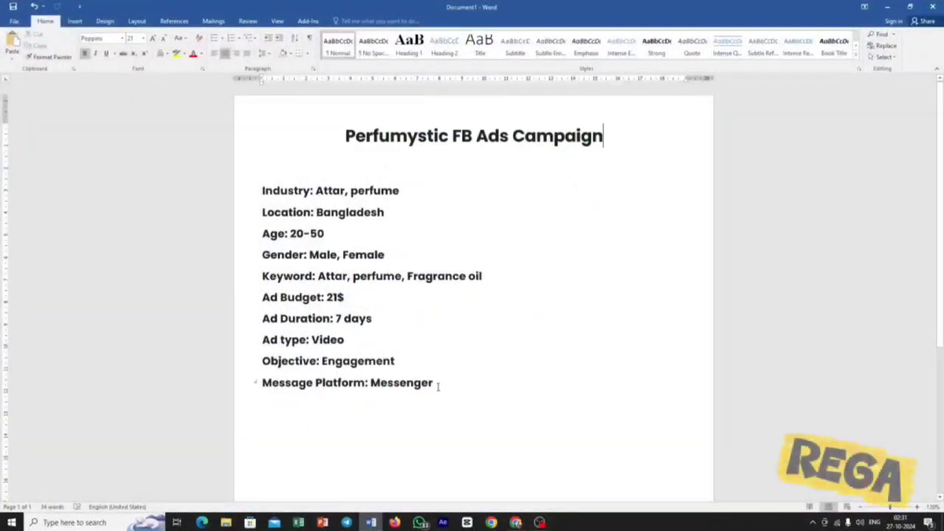
{"action": "left_click_drag", "start_coordinate": [439, 383], "coordinate": [259, 189]}
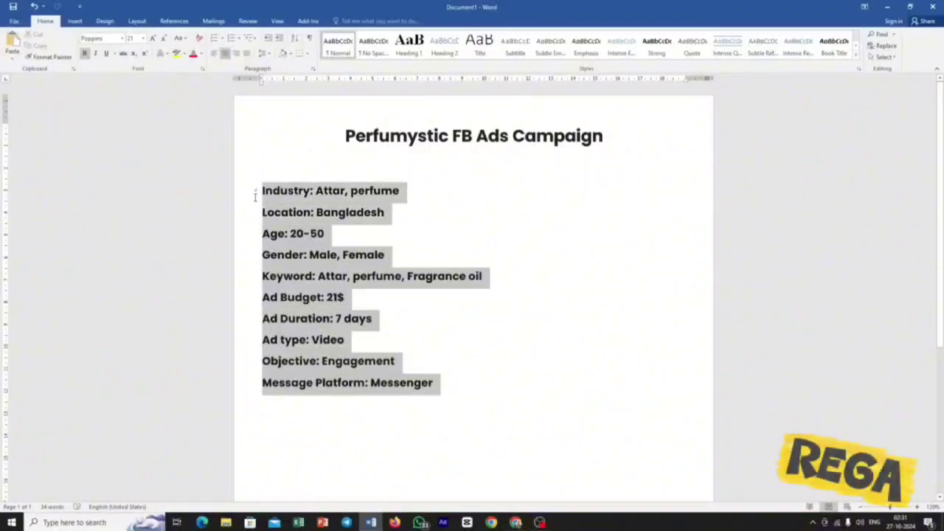
{"action": "left_click", "coordinate": [388, 238]}
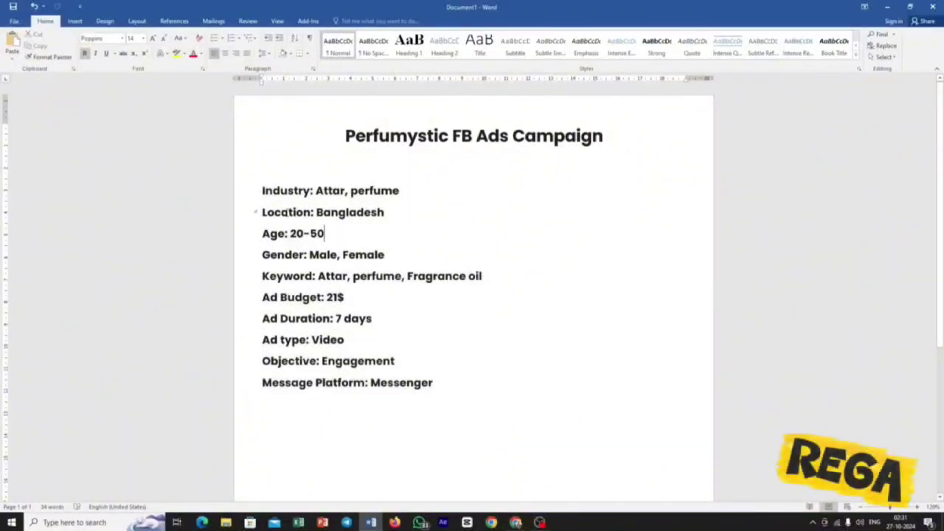
{"action": "left_click_drag", "start_coordinate": [263, 190], "coordinate": [383, 190]}
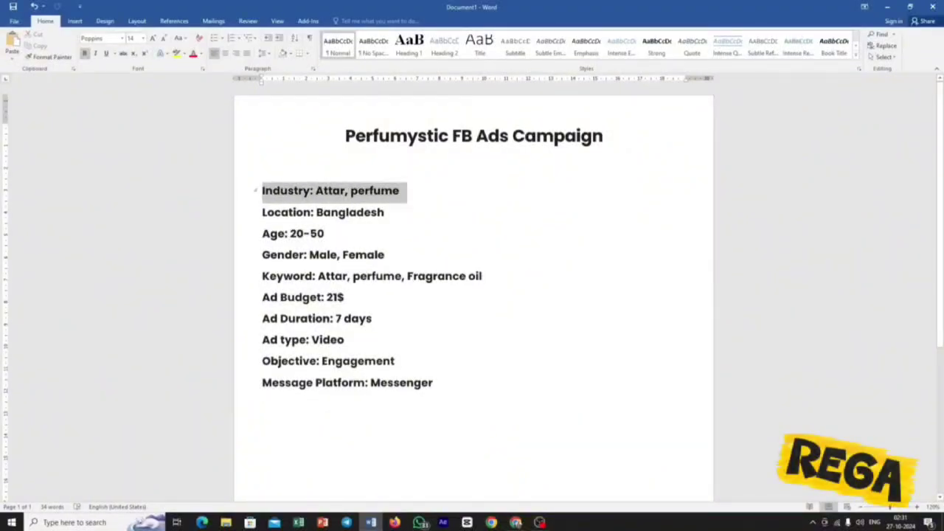
{"action": "left_click_drag", "start_coordinate": [275, 213], "coordinate": [387, 213]}
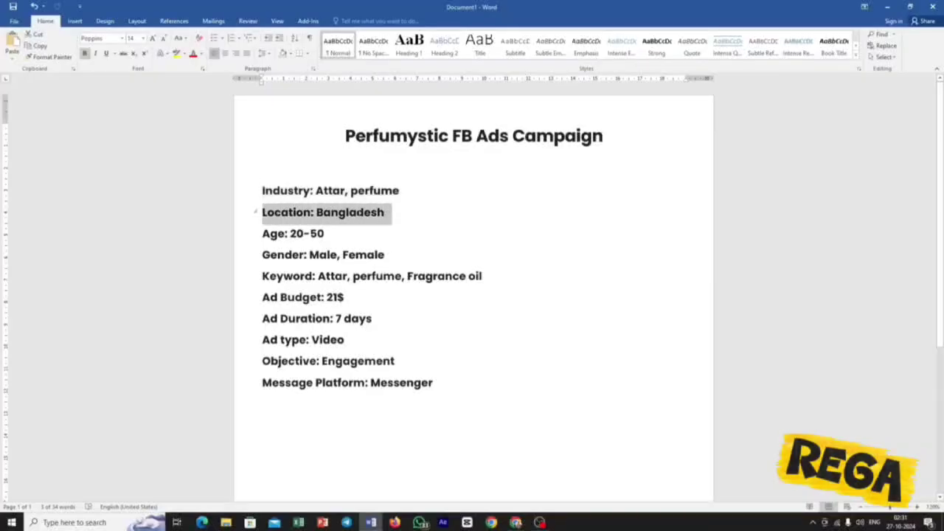
{"action": "left_click_drag", "start_coordinate": [289, 233], "coordinate": [325, 233]}
{"action": "left_click_drag", "start_coordinate": [263, 254], "coordinate": [376, 254]}
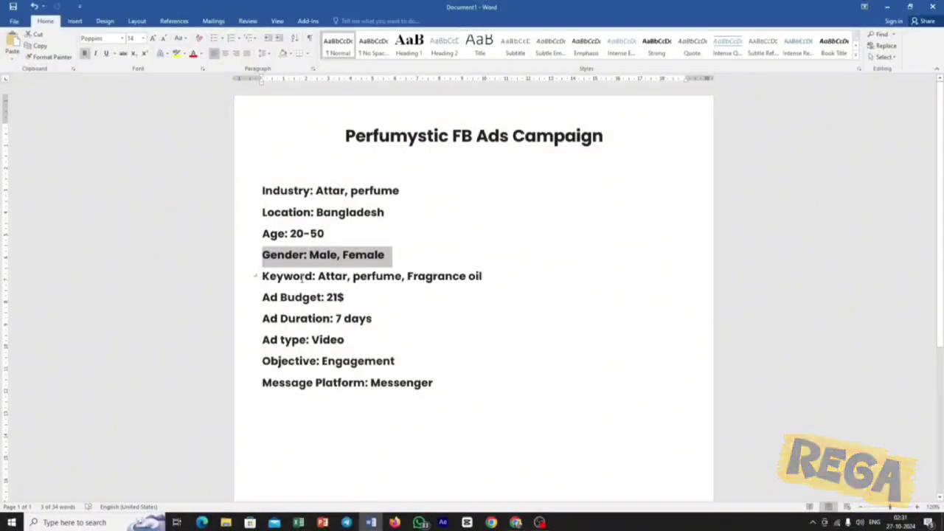
{"action": "left_click_drag", "start_coordinate": [263, 276], "coordinate": [401, 276]}
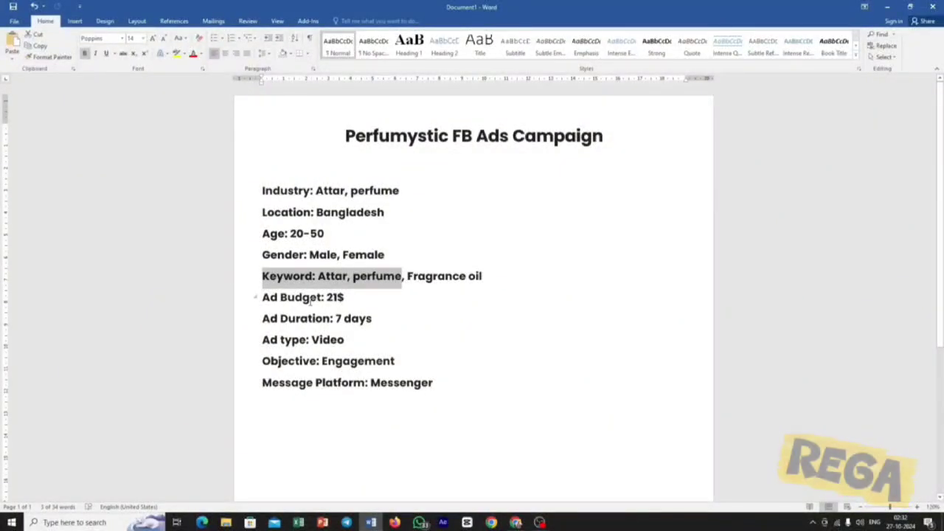
Review the brief's ad budget, ad duration, ad type, objective and message platform entries.
{"action": "left_click_drag", "start_coordinate": [280, 297], "coordinate": [344, 298]}
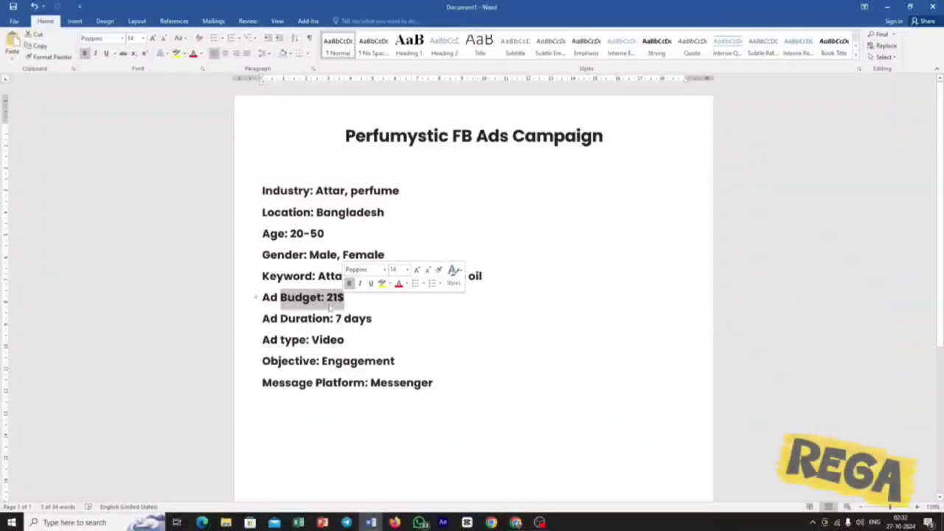
{"action": "left_click_drag", "start_coordinate": [281, 318], "coordinate": [372, 318]}
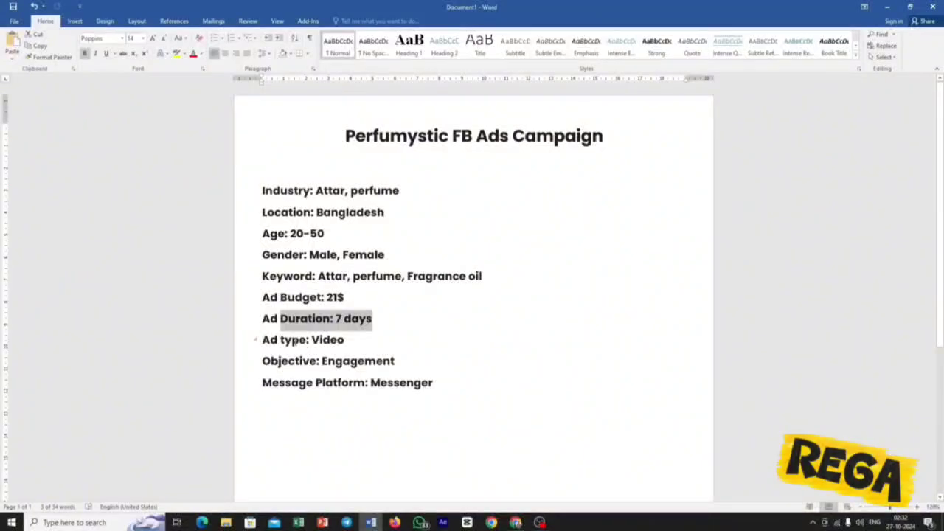
{"action": "left_click_drag", "start_coordinate": [280, 340], "coordinate": [344, 340]}
{"action": "left_click", "coordinate": [310, 360]}
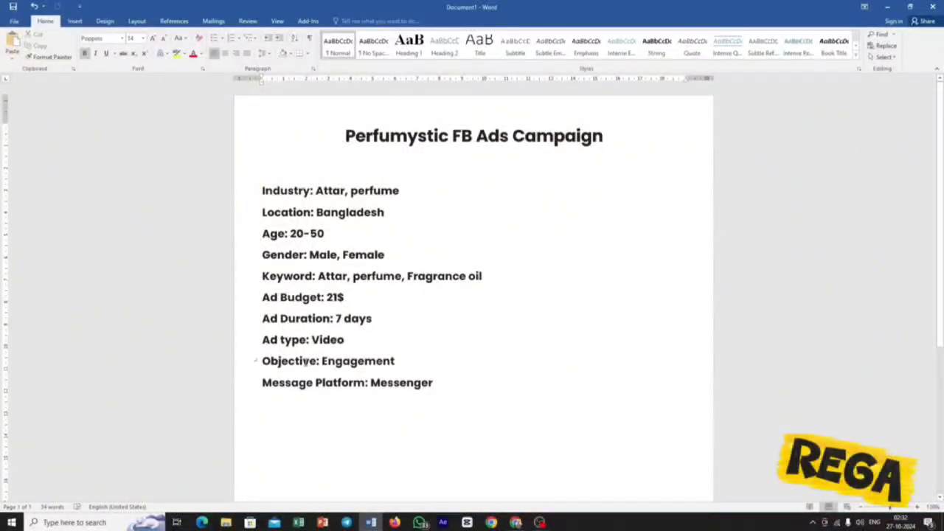
{"action": "triple_click", "coordinate": [310, 361]}
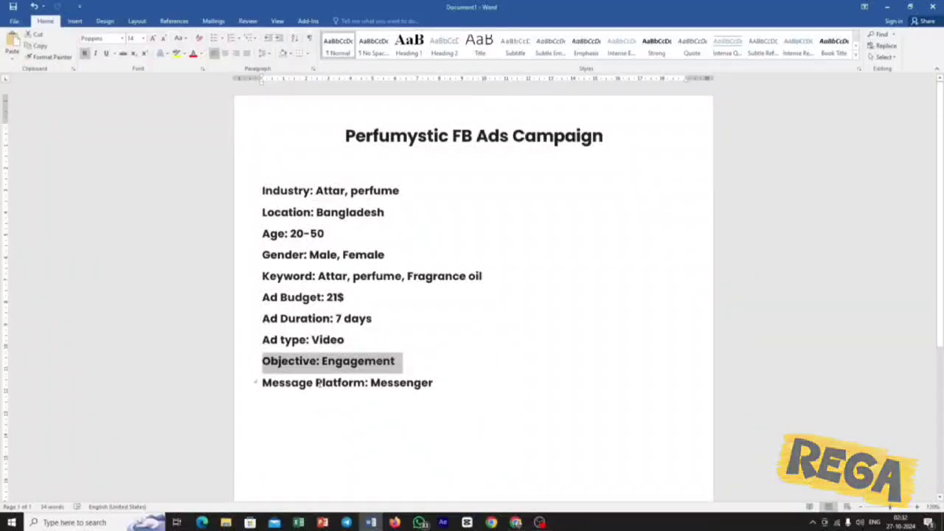
{"action": "left_click_drag", "start_coordinate": [313, 383], "coordinate": [440, 382]}
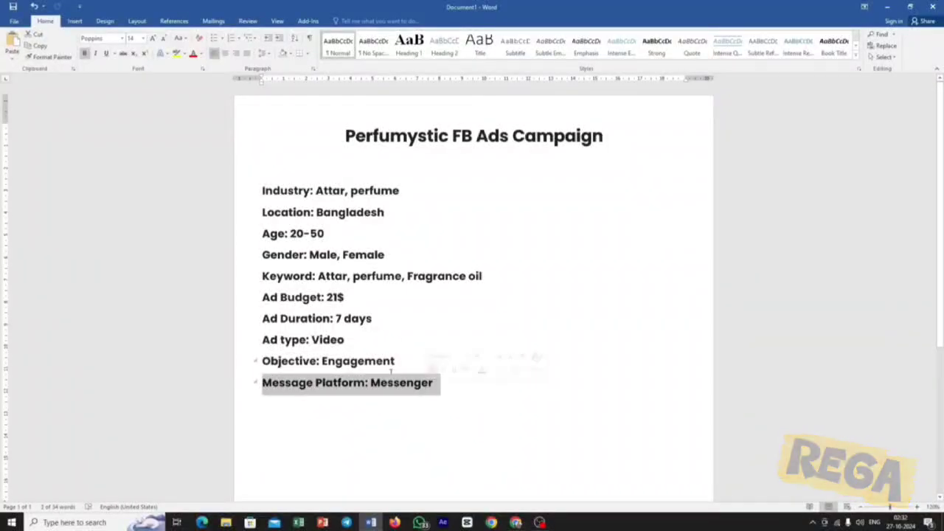
{"action": "left_click", "coordinate": [396, 362]}
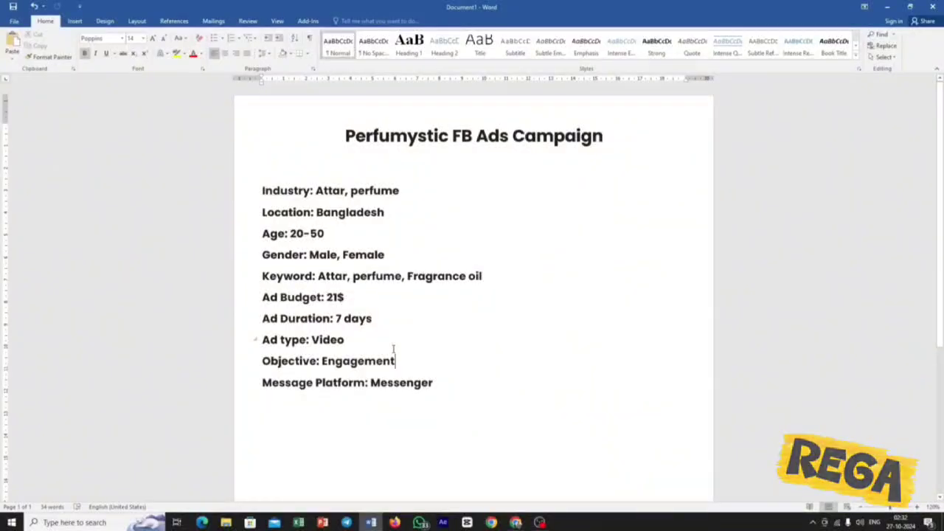
Return to Ads Manager and create an Engagement campaign using the manual engagement campaign setup.
{"action": "left_click", "coordinate": [516, 522]}
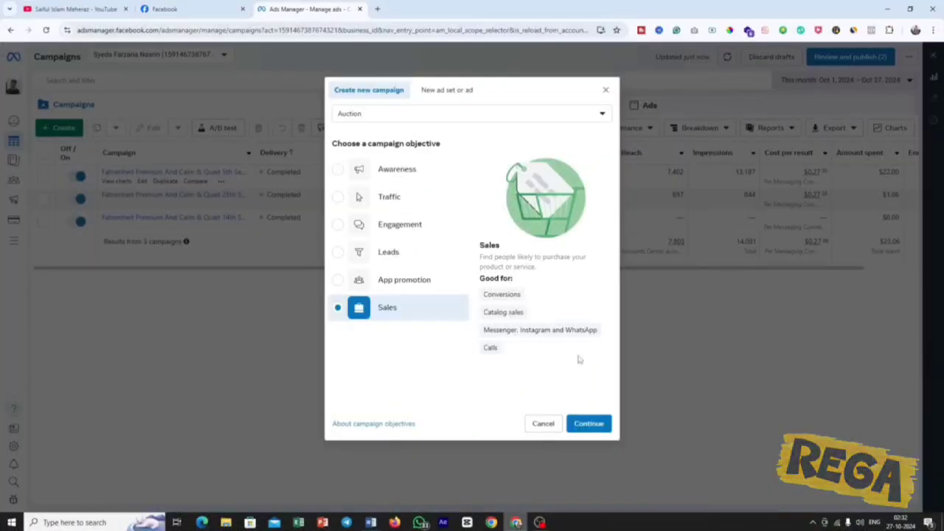
{"action": "left_click", "coordinate": [373, 226]}
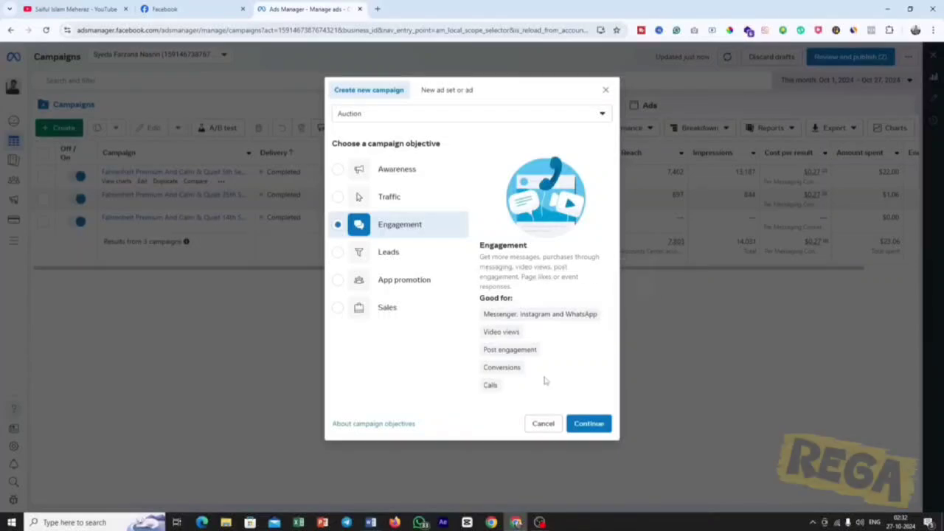
{"action": "left_click", "coordinate": [589, 425]}
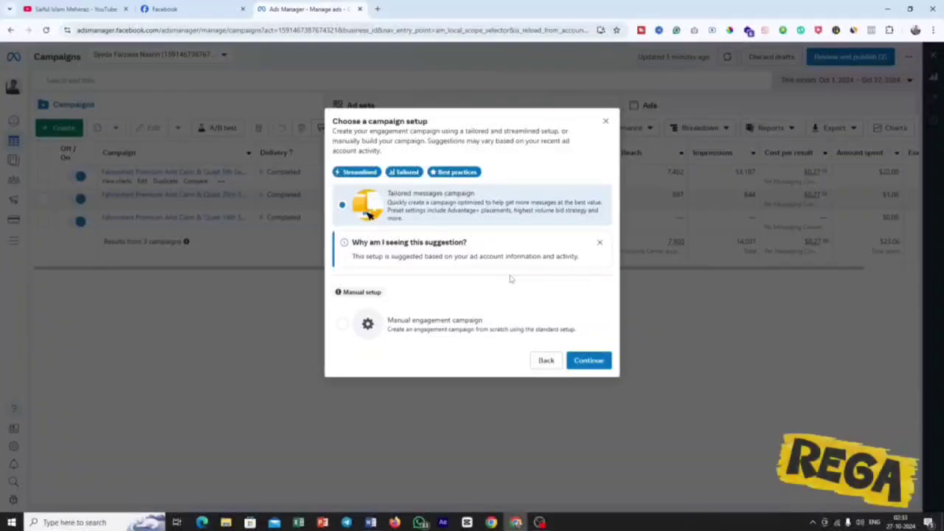
{"action": "left_click", "coordinate": [418, 329]}
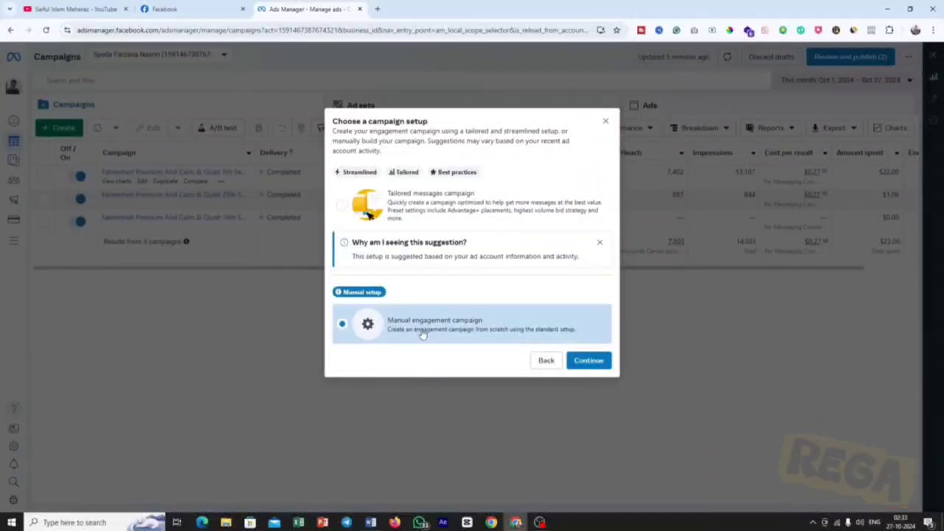
{"action": "left_click", "coordinate": [588, 360]}
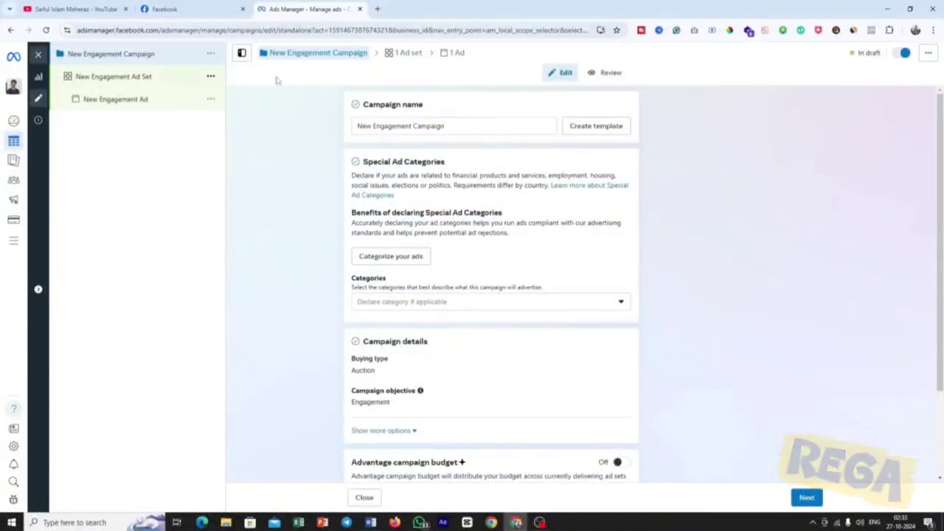
Copy the brand name "Perfumystic" from the title of the Word brief for the campaign name.
{"action": "left_click_drag", "start_coordinate": [361, 105], "coordinate": [446, 109]}
{"action": "left_click", "coordinate": [446, 123]}
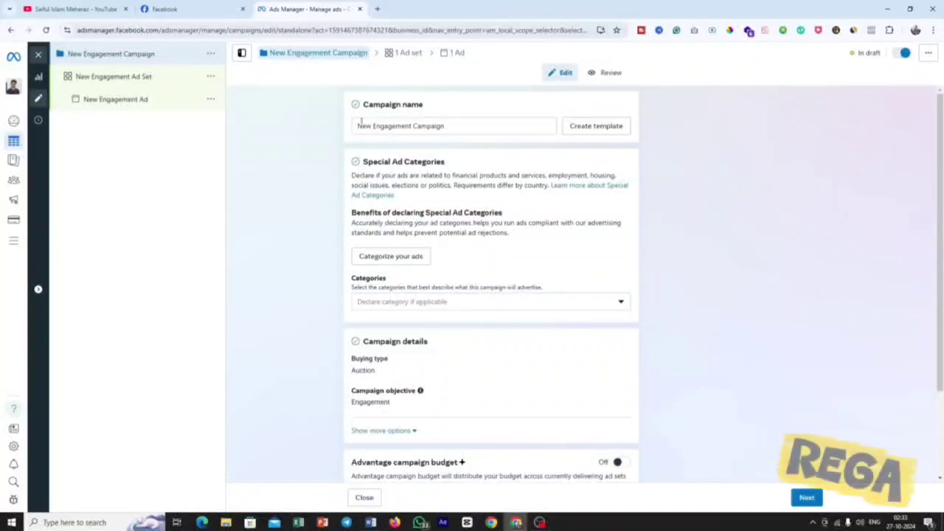
{"action": "left_click", "coordinate": [370, 522]}
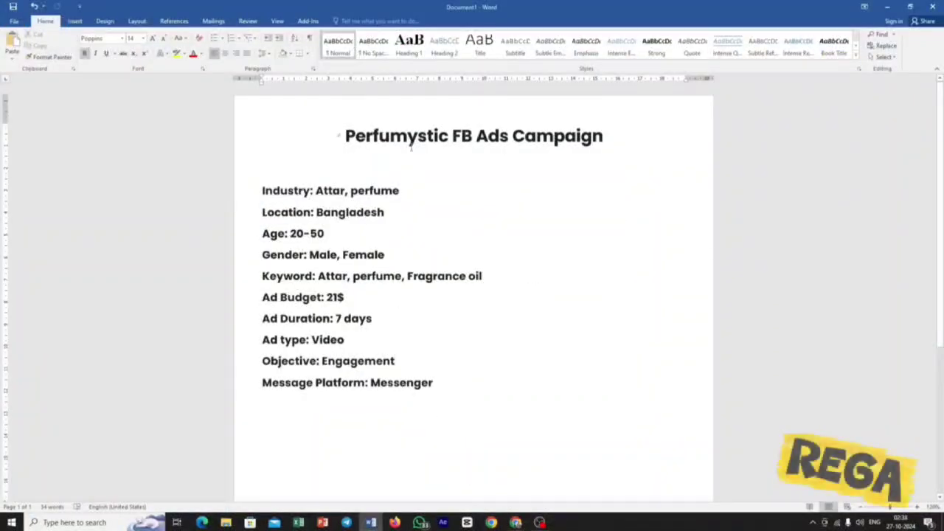
{"action": "left_click_drag", "start_coordinate": [448, 136], "coordinate": [345, 137]}
{"action": "right_click", "coordinate": [349, 138]}
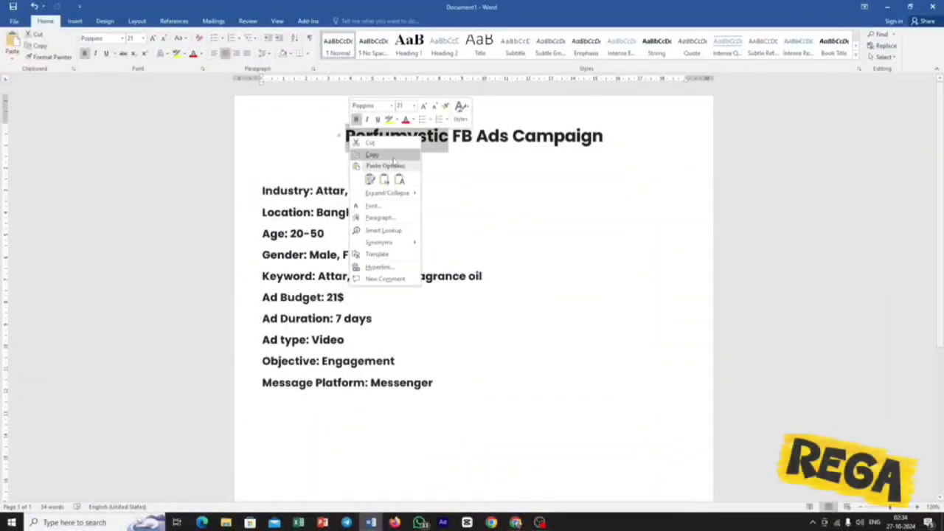
{"action": "left_click", "coordinate": [374, 155]}
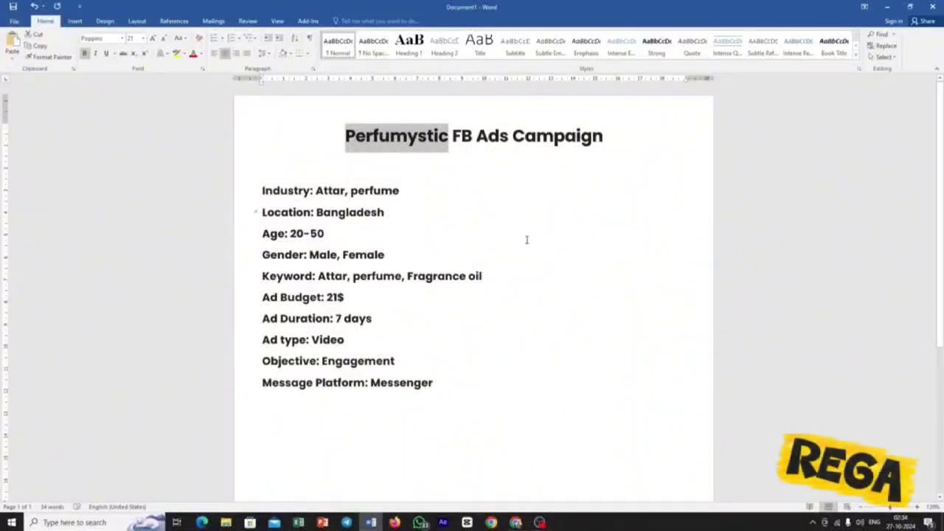
Back in Ads Manager, rename the campaign "Perfumystic_Engagement_Campaign_01", reusing the copied brand name.
{"action": "left_click", "coordinate": [515, 522]}
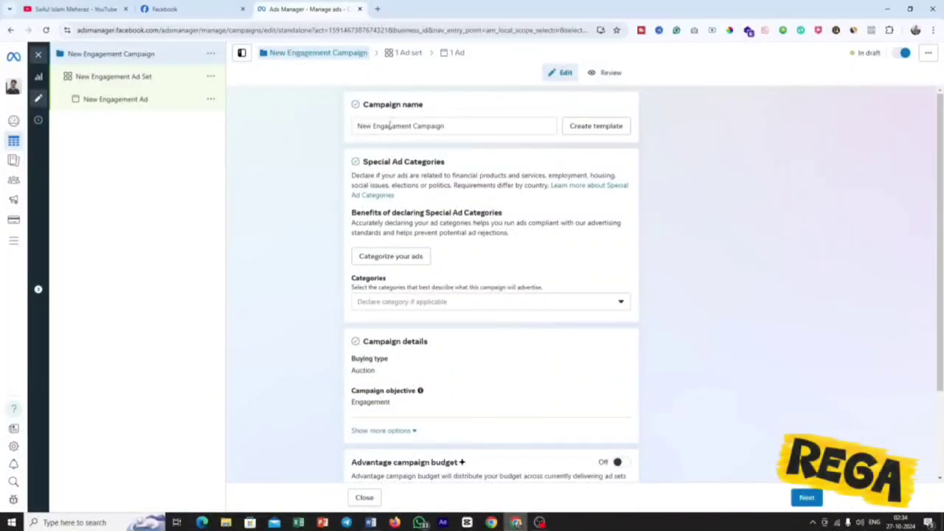
{"action": "left_click_drag", "start_coordinate": [373, 125], "coordinate": [312, 131]}
{"action": "key", "text": "ctrl+v"}
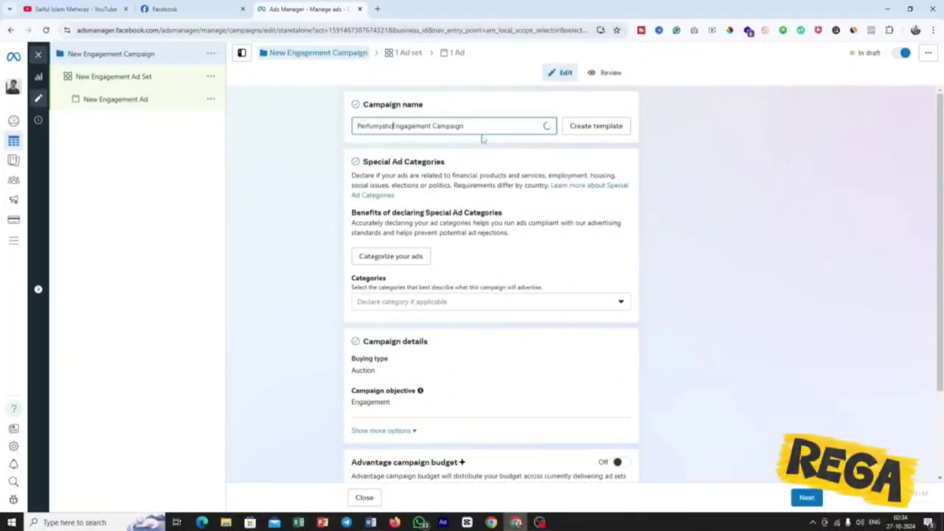
{"action": "type", "text": "_"}
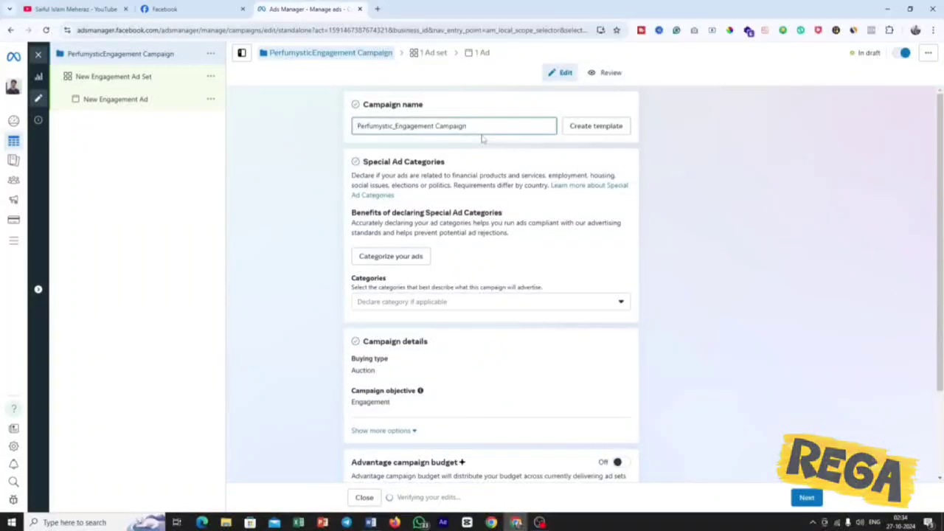
{"action": "left_click", "coordinate": [437, 126]}
{"action": "key", "text": "BackSpace"}
{"action": "type", "text": "_"}
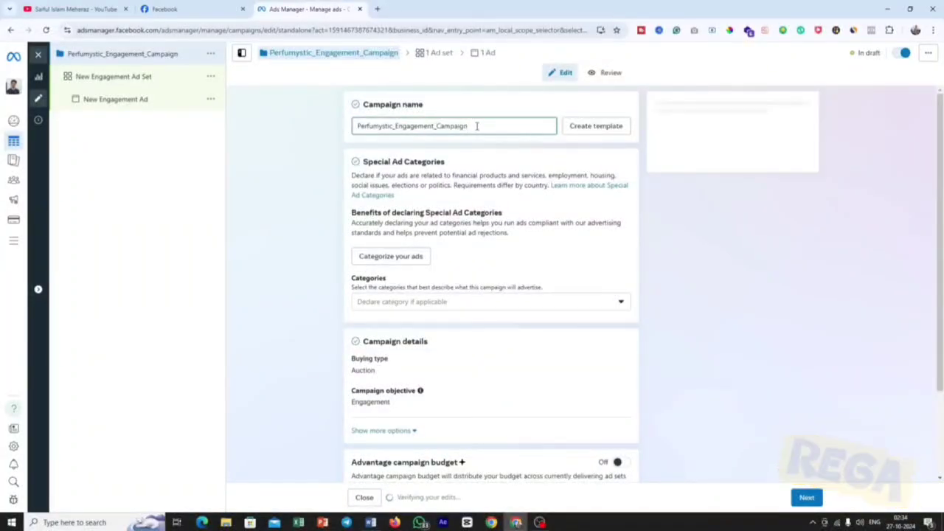
{"action": "left_click", "coordinate": [476, 126]}
{"action": "type", "text": "_01"}
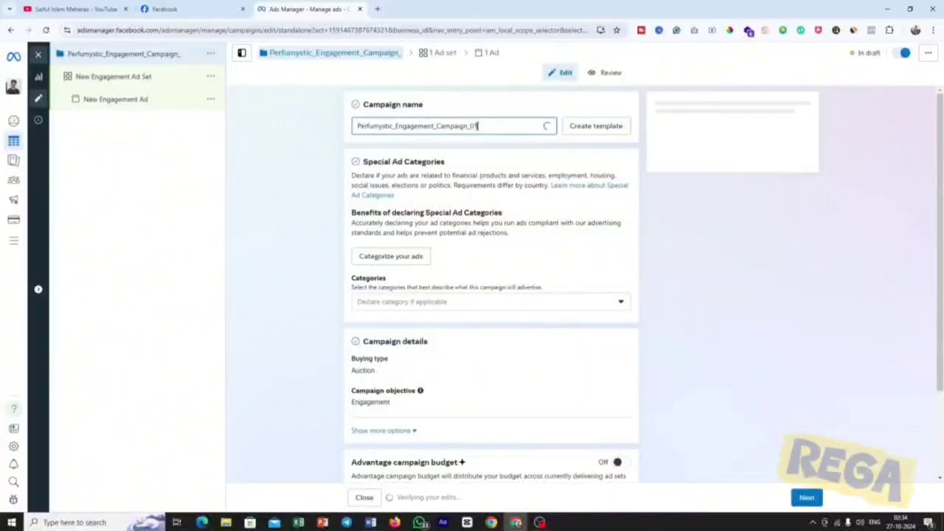
Append "_21$" to the campaign name and copy the complete name.
{"action": "left_click_drag", "start_coordinate": [476, 126], "coordinate": [330, 127]}
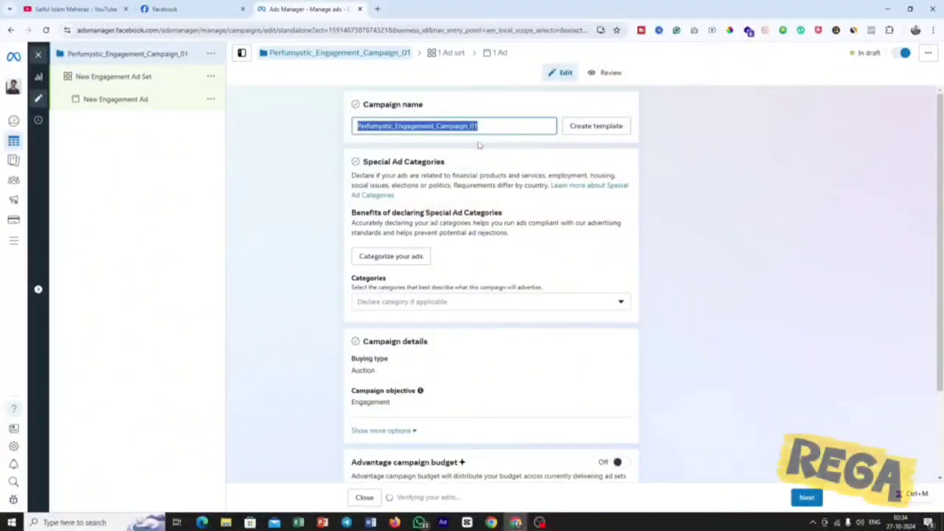
{"action": "left_click", "coordinate": [505, 128]}
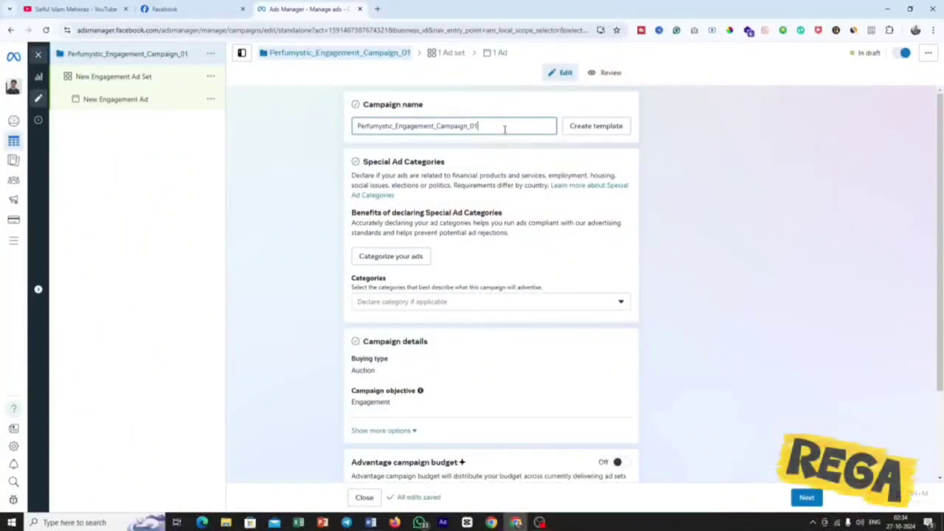
{"action": "type", "text": "_21"}
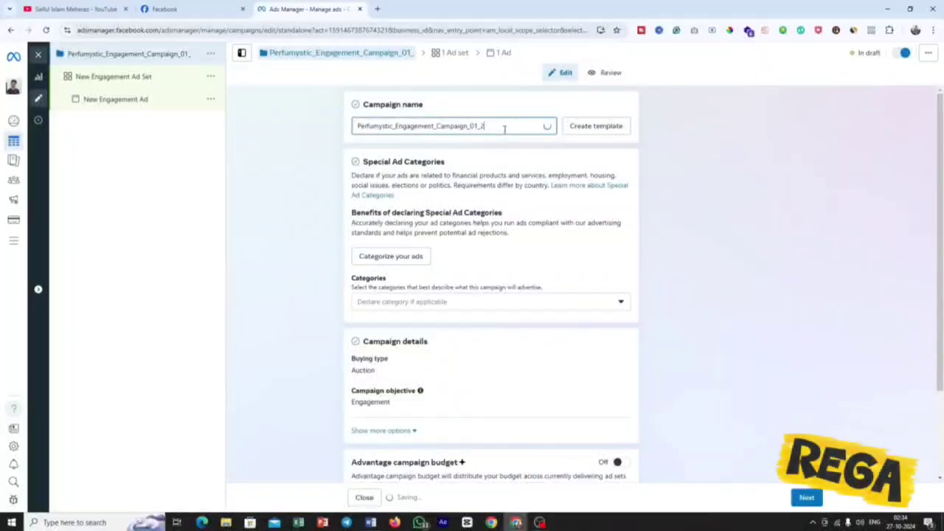
{"action": "type", "text": "5"}
{"action": "left_click_drag", "start_coordinate": [504, 127], "coordinate": [356, 133]}
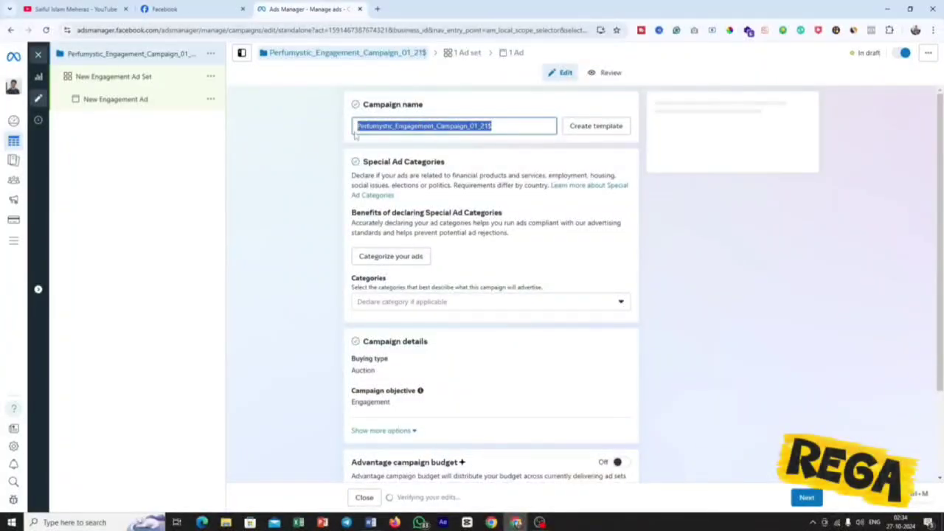
{"action": "right_click", "coordinate": [375, 124]}
{"action": "left_click", "coordinate": [416, 172]}
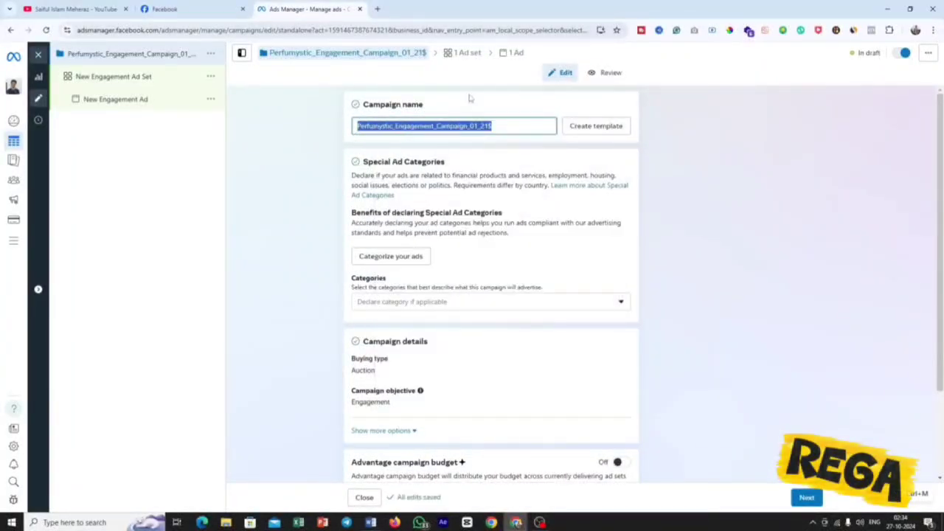
{"action": "left_click", "coordinate": [492, 116]}
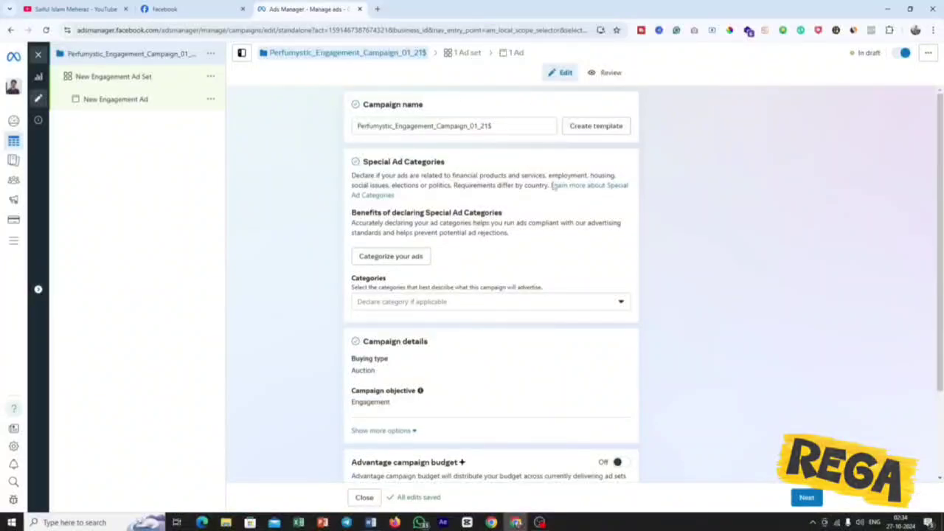
Examine the Special Ad Categories section and the categories that can be declared for the campaign.
{"action": "scroll", "coordinate": [540, 186], "scroll_direction": "down", "scroll_amount": 1}
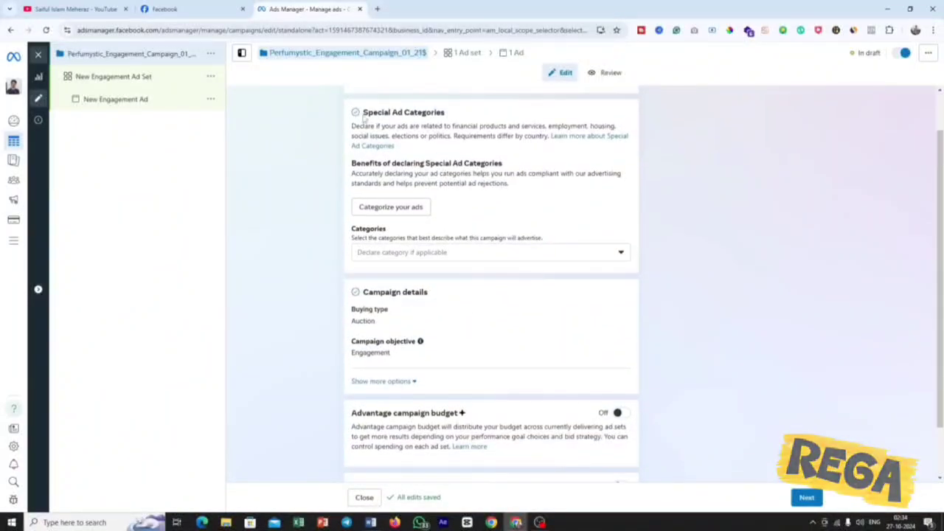
{"action": "left_click_drag", "start_coordinate": [362, 113], "coordinate": [459, 120]}
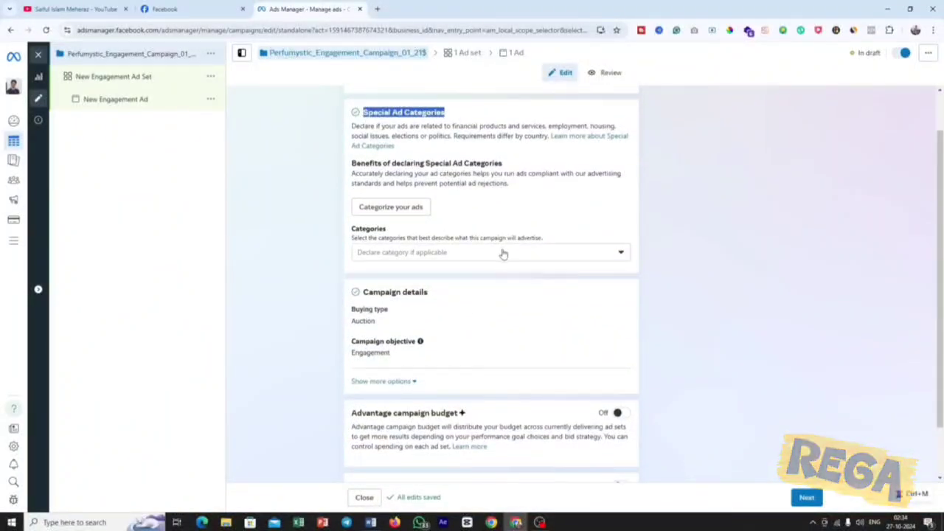
{"action": "left_click", "coordinate": [503, 253]}
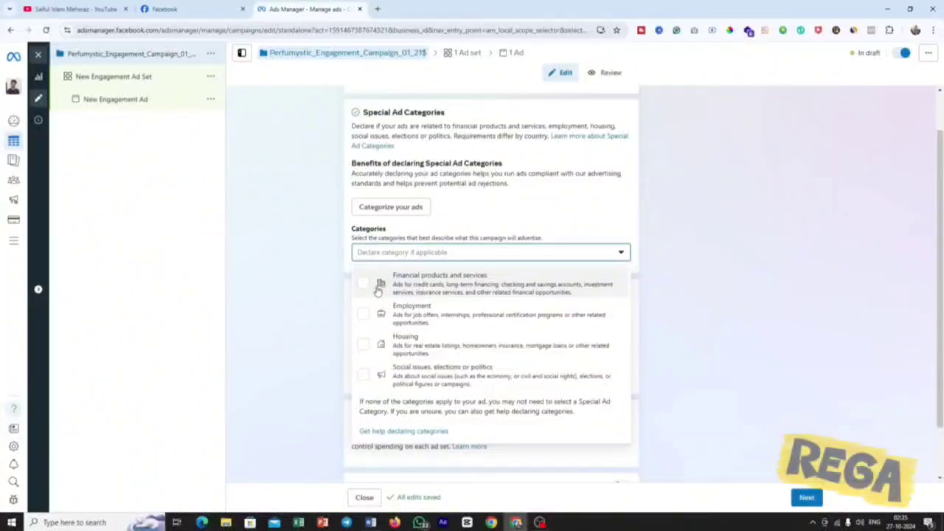
{"action": "left_click", "coordinate": [667, 243]}
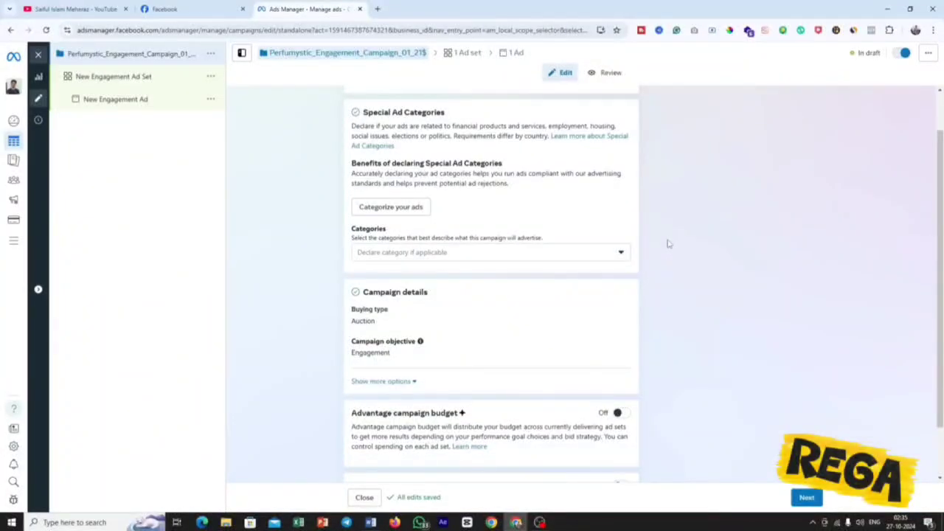
{"action": "left_click", "coordinate": [487, 254]}
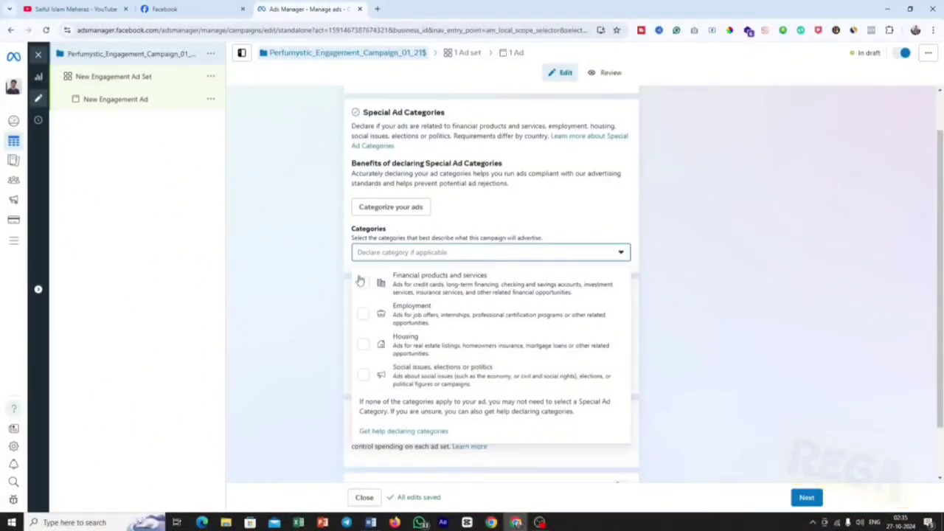
{"action": "left_click", "coordinate": [701, 332]}
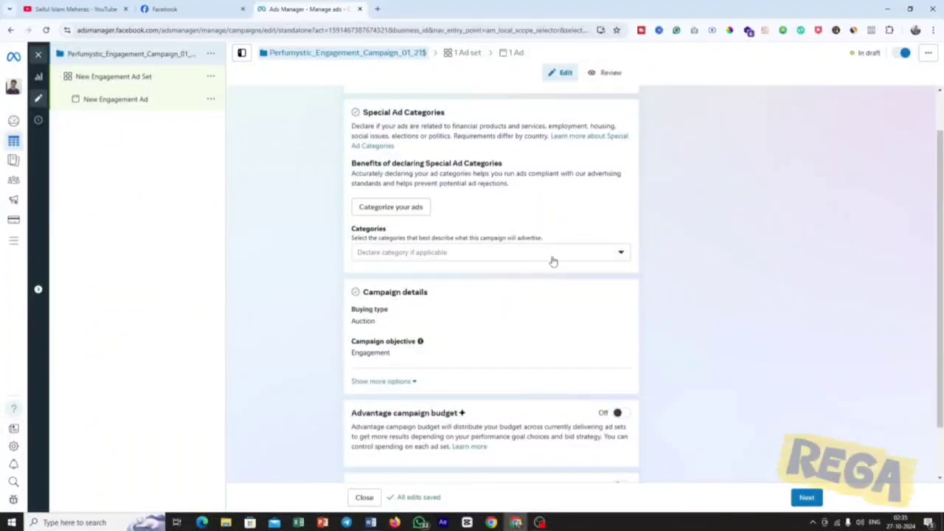
Review the buying type and campaign objective in the campaign details.
{"action": "scroll", "coordinate": [549, 262], "scroll_direction": "down", "scroll_amount": 1}
{"action": "left_click_drag", "start_coordinate": [437, 246], "coordinate": [361, 243]}
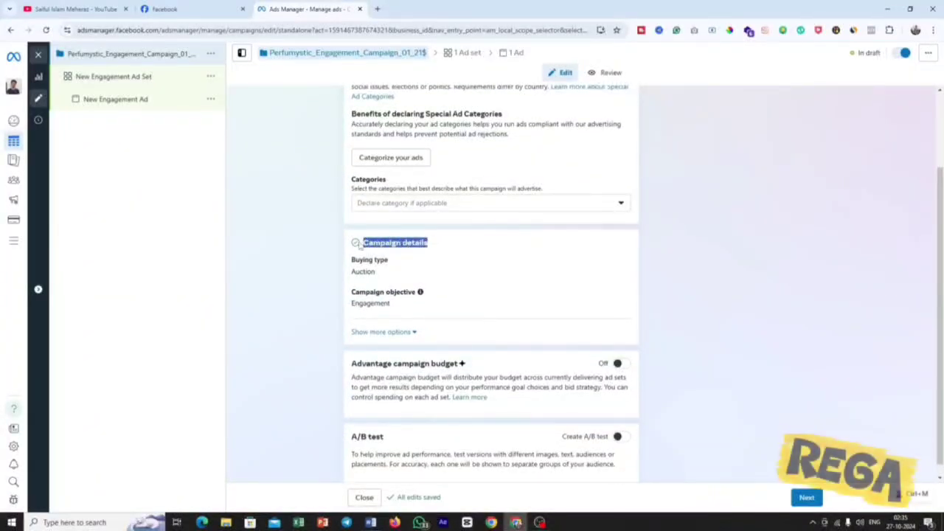
{"action": "left_click_drag", "start_coordinate": [384, 274], "coordinate": [351, 272]}
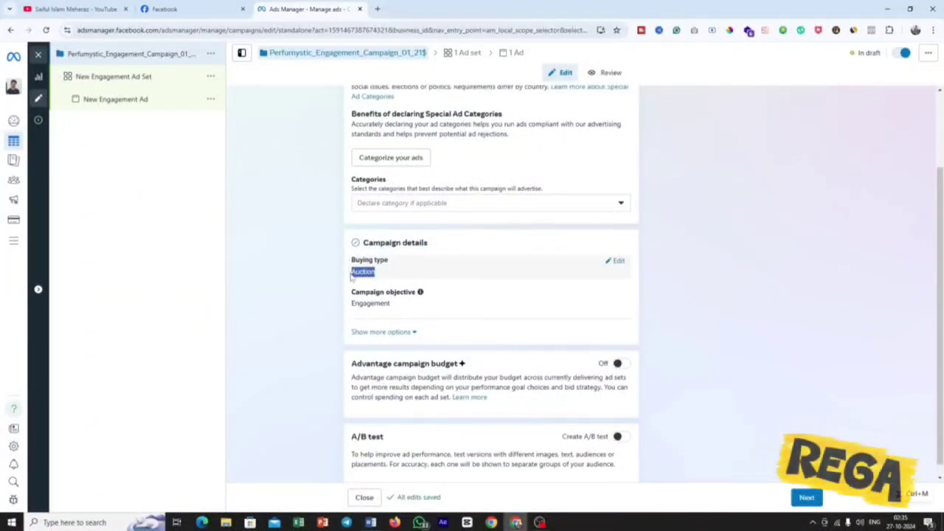
{"action": "left_click_drag", "start_coordinate": [393, 304], "coordinate": [350, 307]}
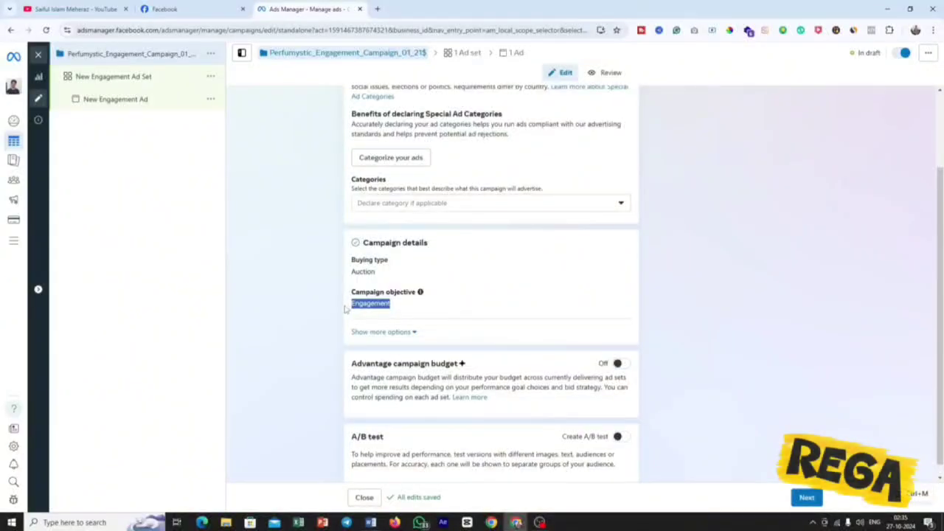
{"action": "scroll", "coordinate": [537, 295], "scroll_direction": "down", "scroll_amount": 1}
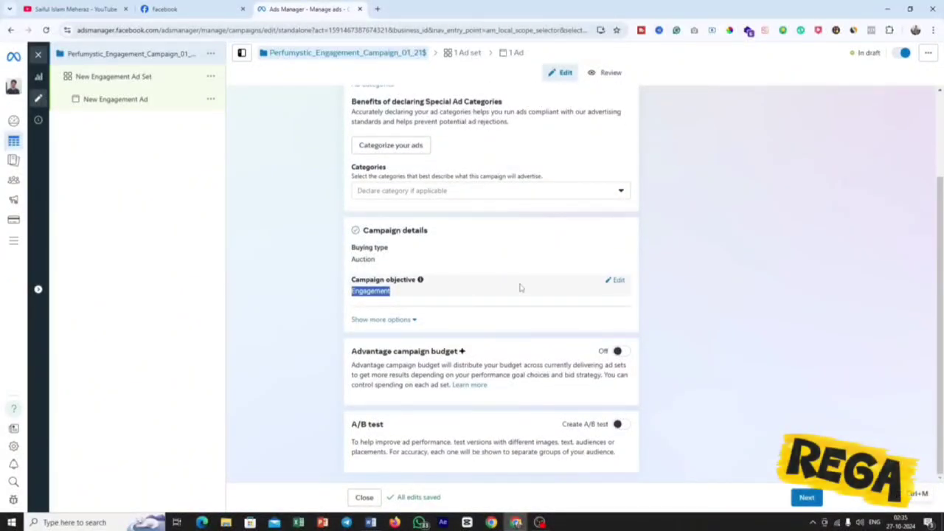
{"action": "left_click", "coordinate": [507, 297]}
Turn on Advantage campaign budget to view its budget type choices, and switch it back off.
{"action": "triple_click", "coordinate": [418, 351]}
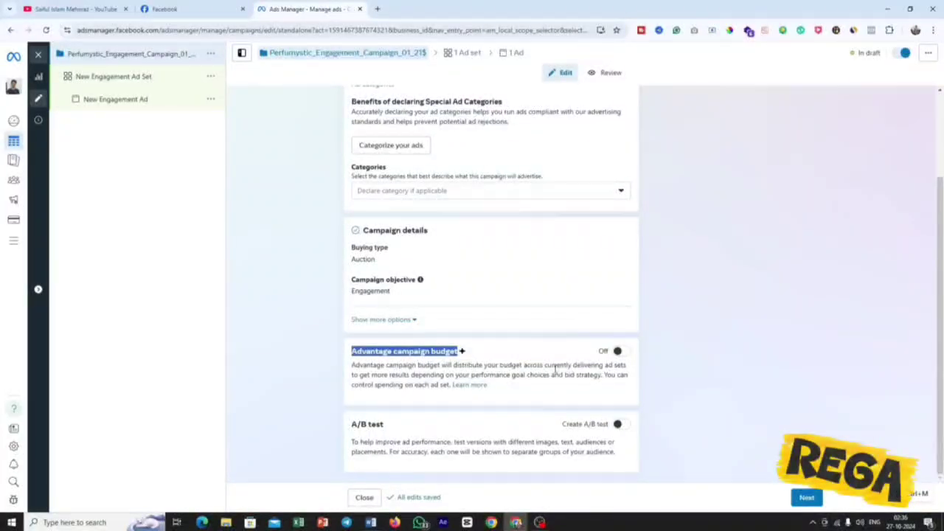
{"action": "left_click", "coordinate": [619, 352]}
{"action": "left_click", "coordinate": [428, 387]}
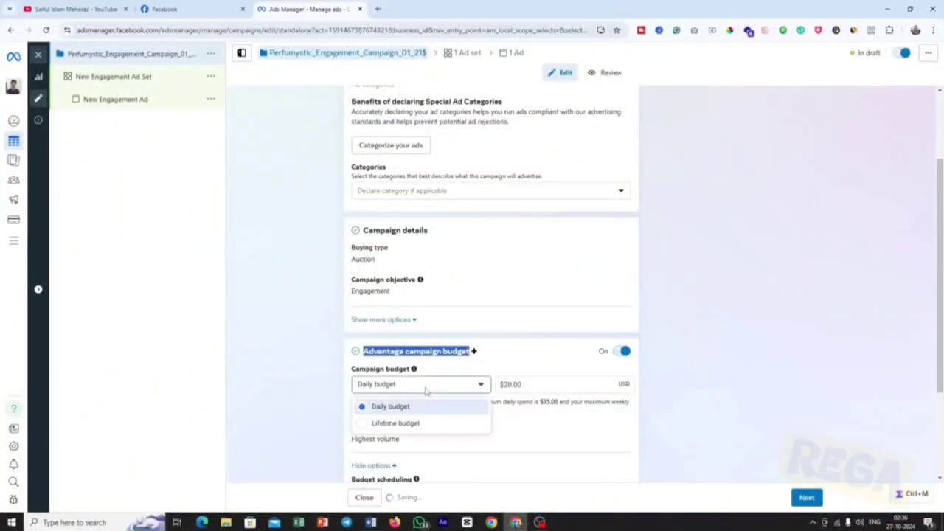
{"action": "left_click", "coordinate": [624, 356]}
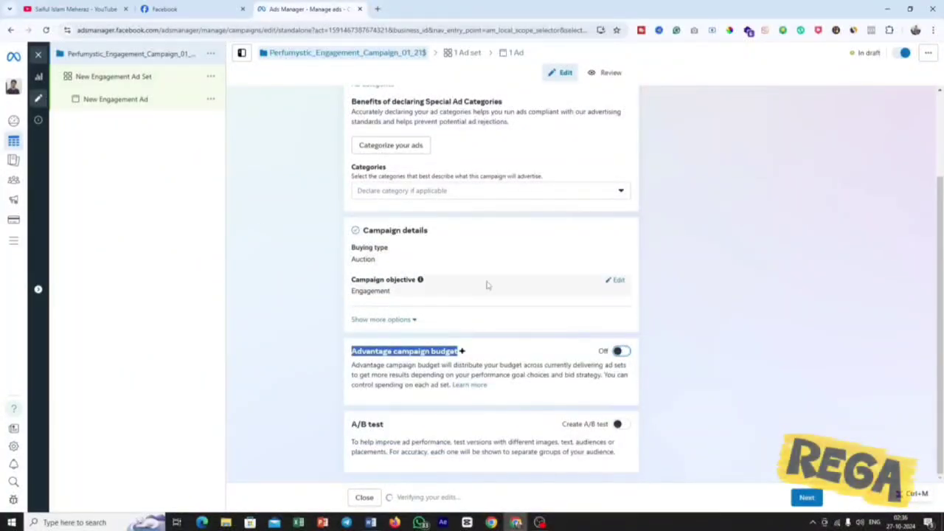
{"action": "left_click", "coordinate": [516, 339]}
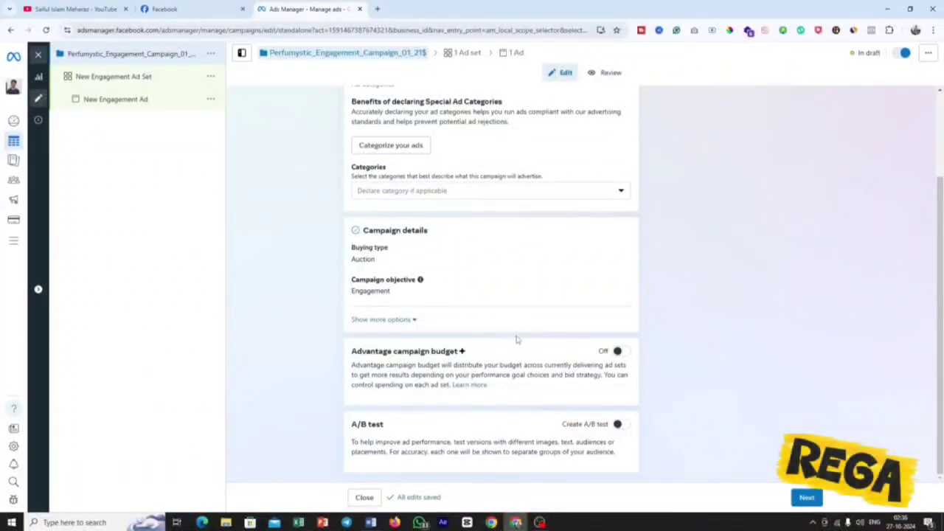
{"action": "left_click_drag", "start_coordinate": [470, 354], "coordinate": [351, 354]}
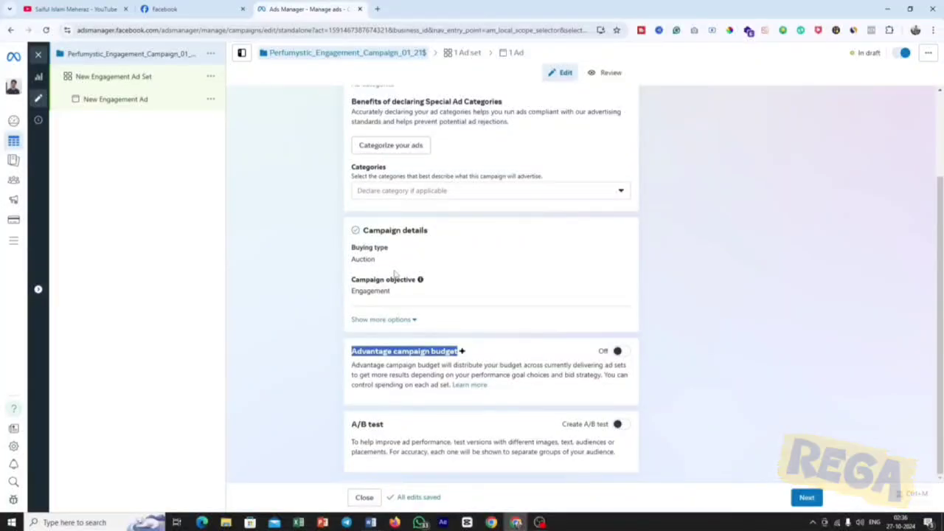
Search Google Images for "abo vs cbo" in a new browser tab and open The Conversion Lift's campaign budget optimization diagram.
{"action": "left_click", "coordinate": [377, 9]}
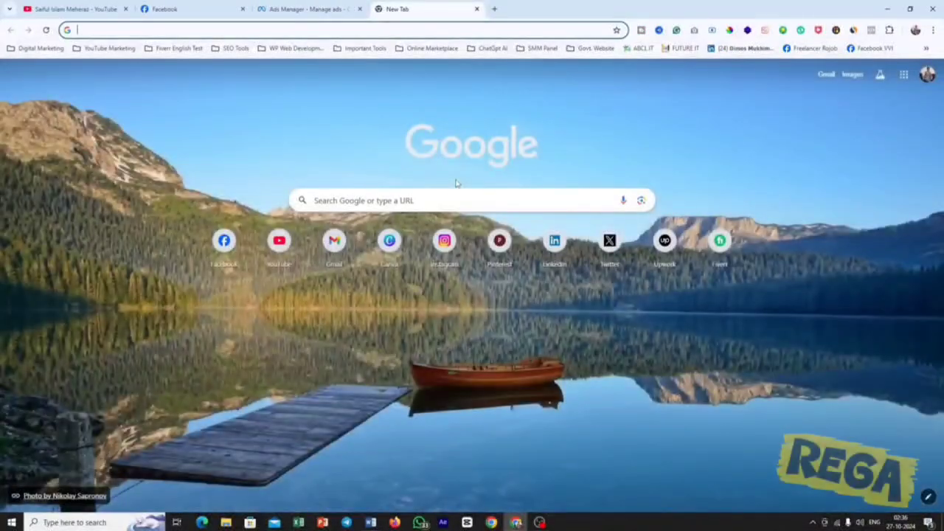
{"action": "type", "text": "abo "}
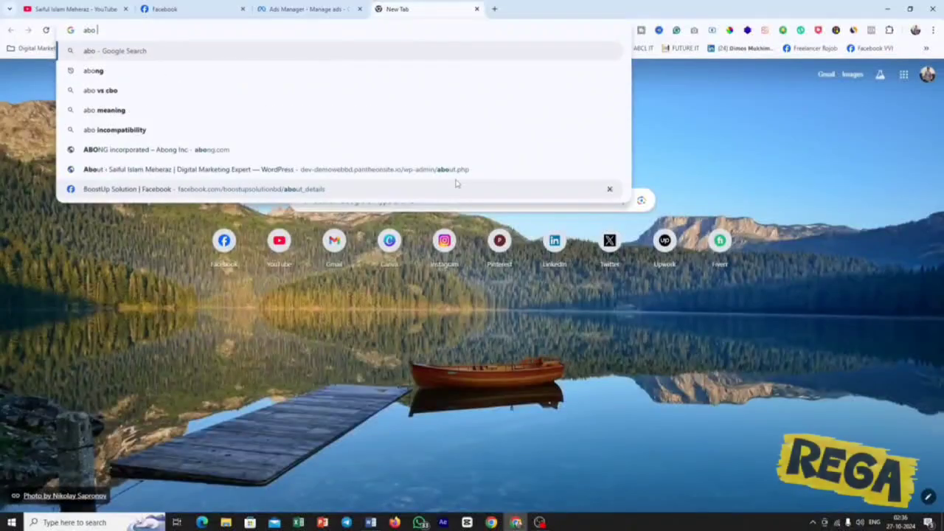
{"action": "type", "text": "vs cbo"}
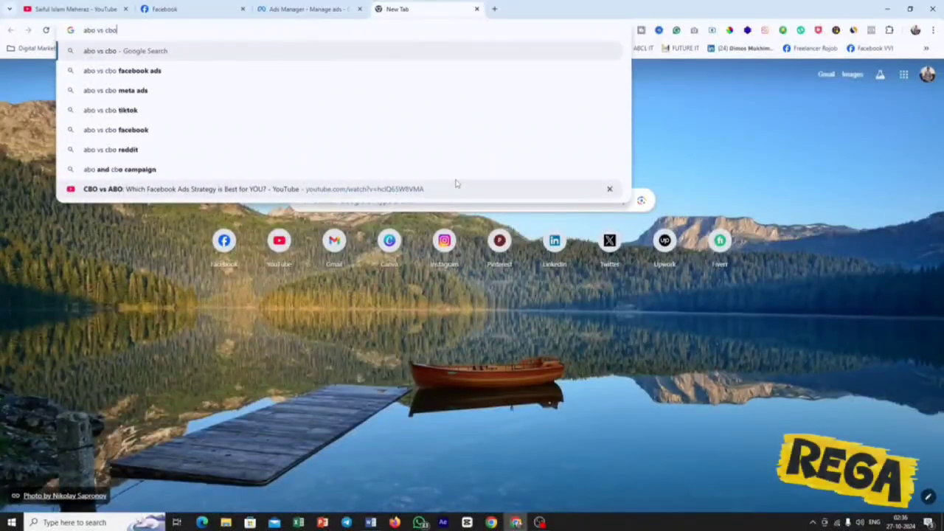
{"action": "key", "text": "Return"}
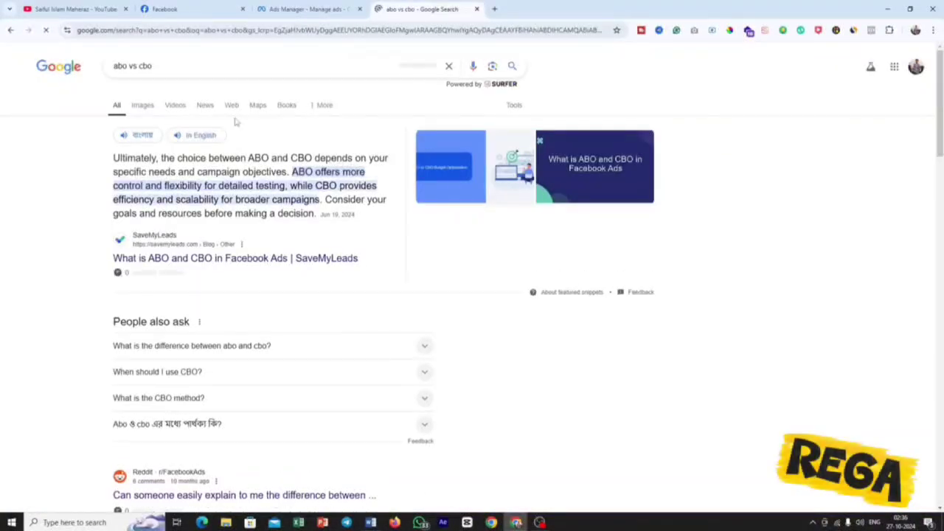
{"action": "left_click", "coordinate": [143, 105]}
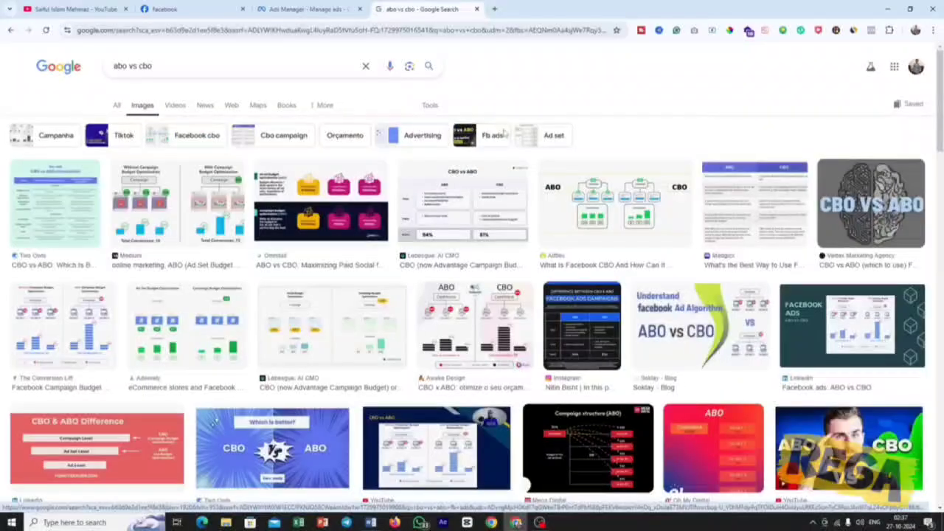
{"action": "left_click", "coordinate": [79, 307]}
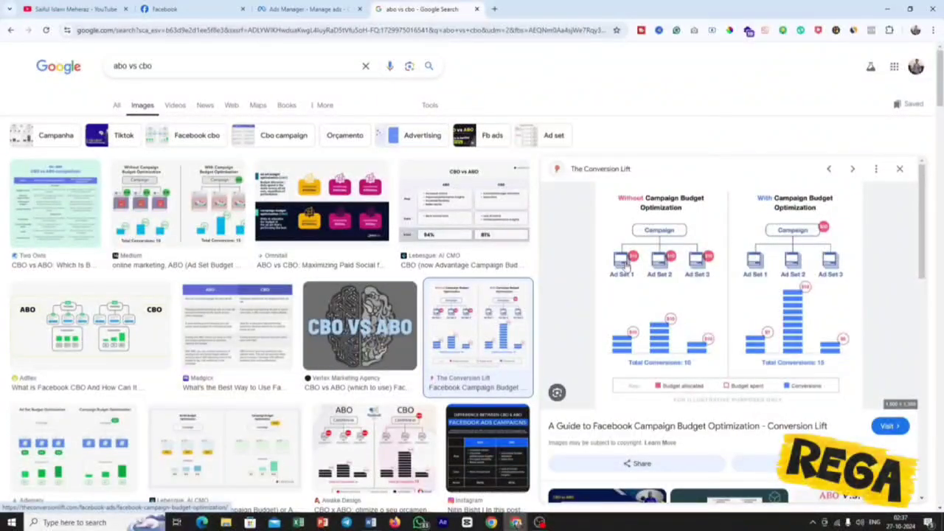
View the actions available for New Engagement Ad Set in Ads Manager and compare the ad set structure with the Google Images diagram.
{"action": "left_click", "coordinate": [327, 6]}
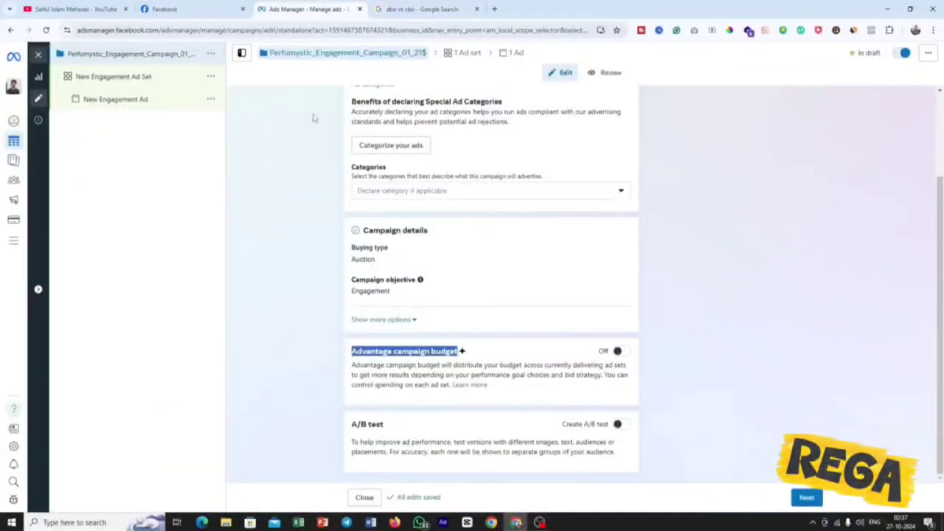
{"action": "left_click", "coordinate": [212, 79]}
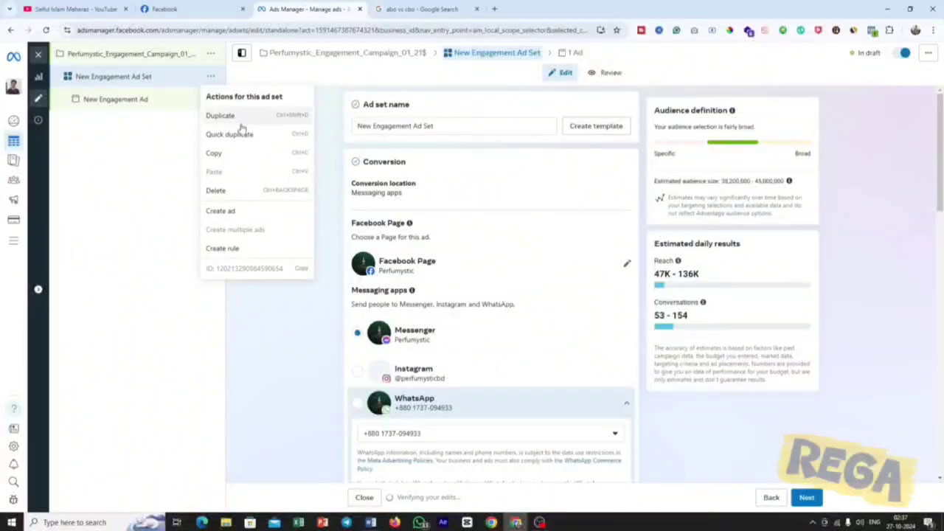
{"action": "left_click", "coordinate": [438, 7]}
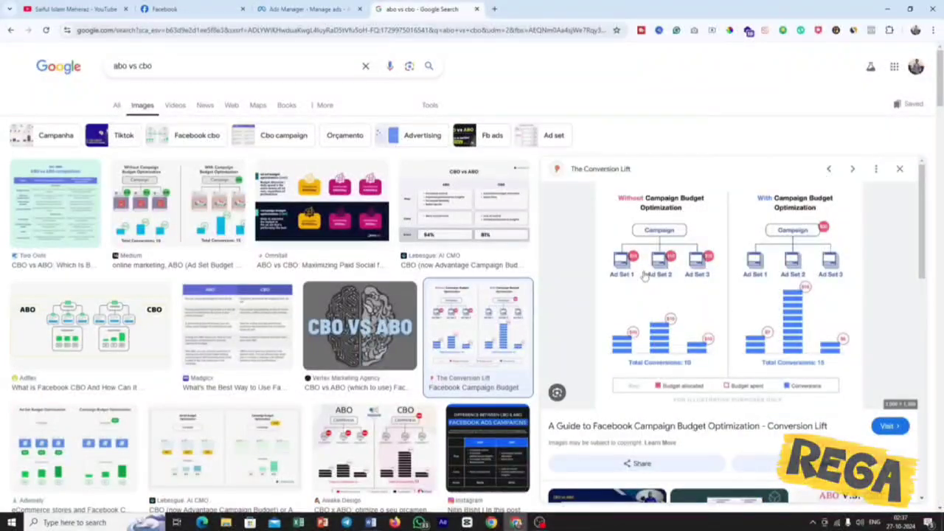
{"action": "left_click", "coordinate": [299, 8]}
{"action": "left_click", "coordinate": [424, 8]}
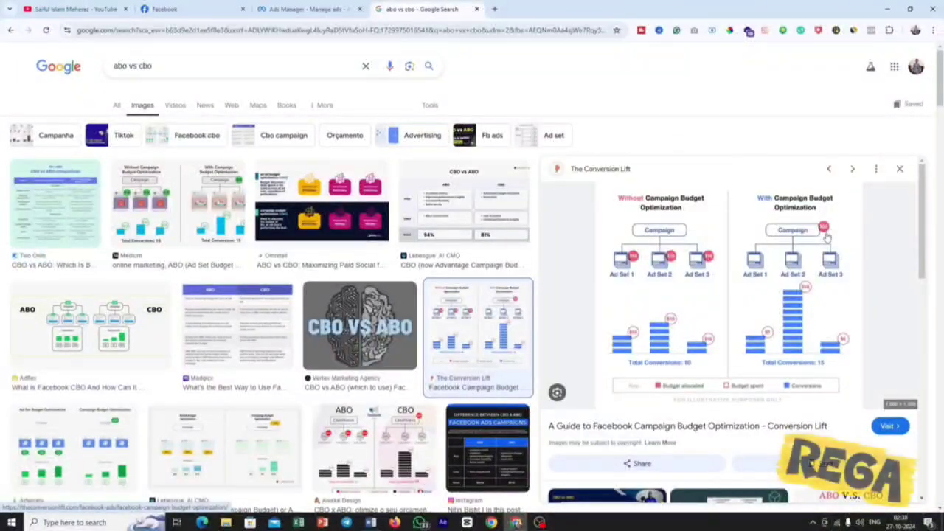
Return to the campaign settings in Ads Manager and check the Advantage campaign budget section against the ABO and CBO diagram.
{"action": "left_click", "coordinate": [302, 9]}
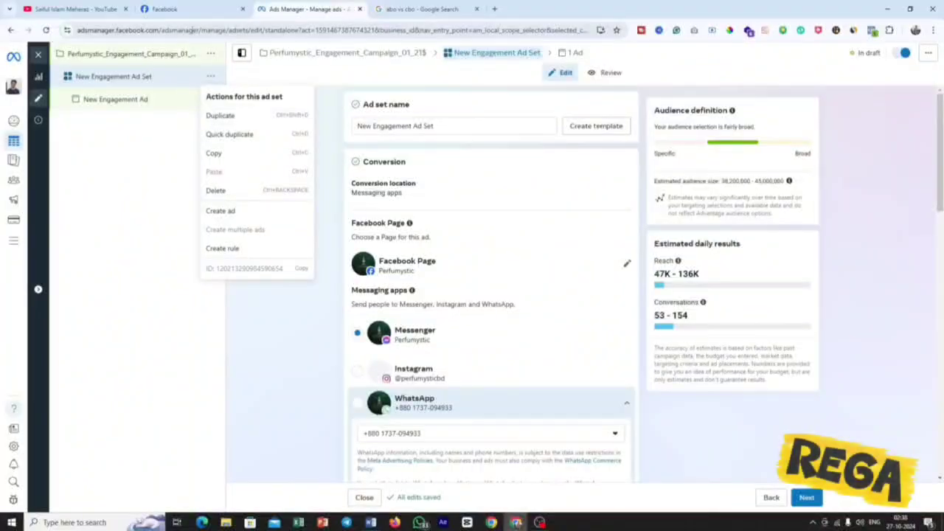
{"action": "left_click", "coordinate": [181, 52]}
{"action": "scroll", "coordinate": [506, 366], "scroll_direction": "down", "scroll_amount": 1}
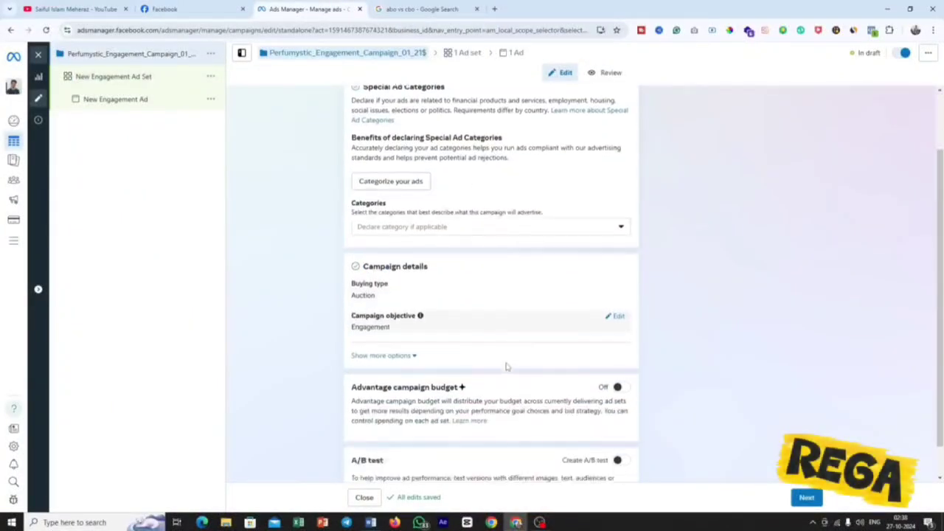
{"action": "scroll", "coordinate": [506, 366], "scroll_direction": "down", "scroll_amount": 1}
{"action": "left_click_drag", "start_coordinate": [379, 351], "coordinate": [483, 355]}
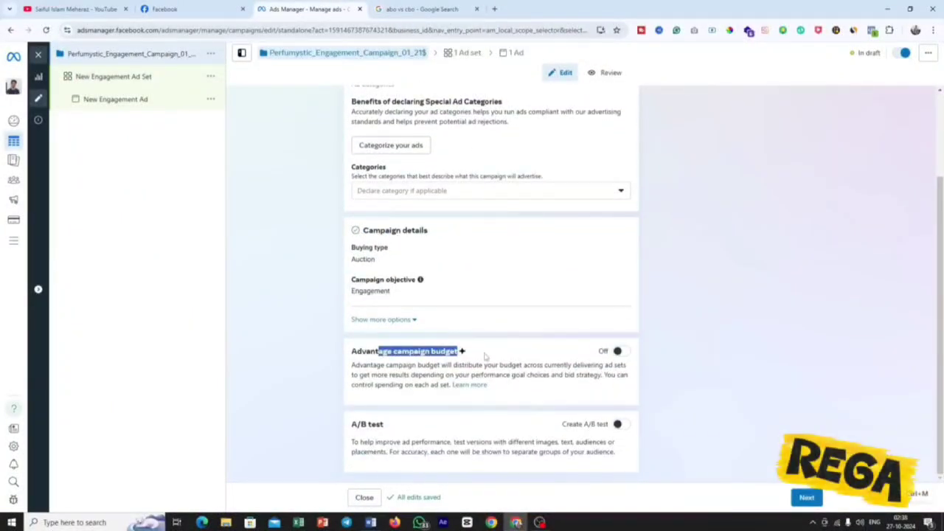
{"action": "left_click", "coordinate": [418, 9]}
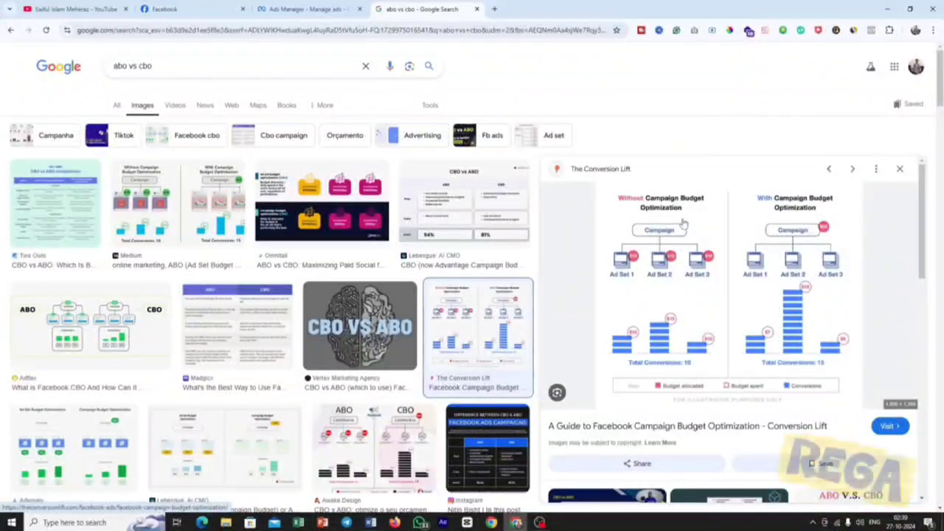
{"action": "left_click", "coordinate": [293, 6]}
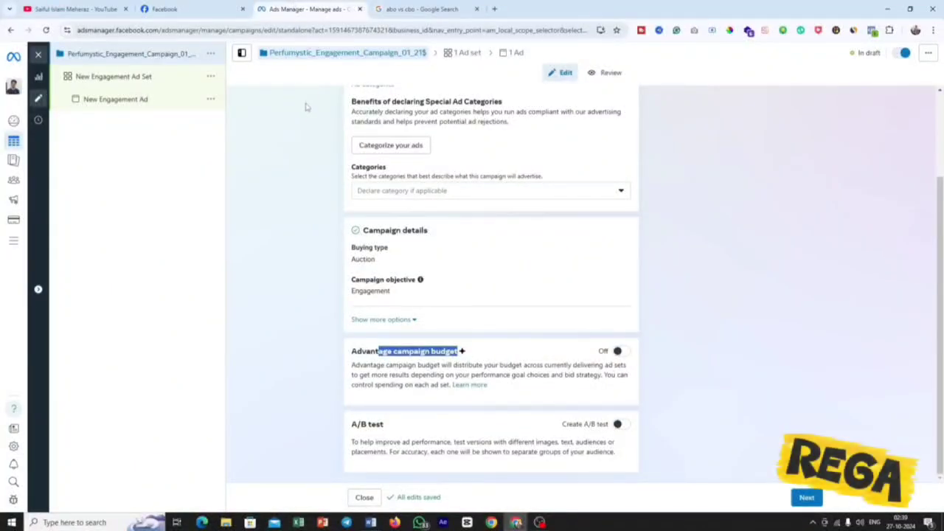
{"action": "left_click", "coordinate": [304, 162]}
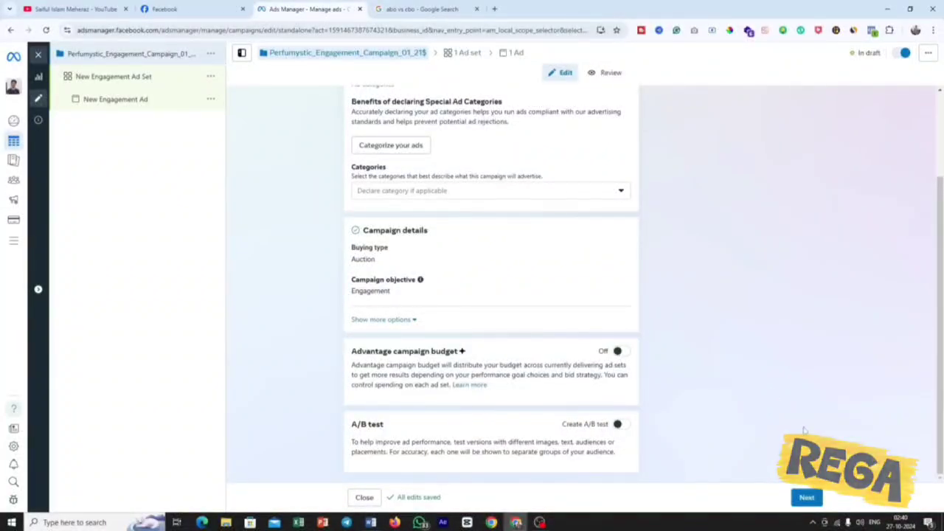
Proceed to the ad set and replace its name with the copied campaign name "Perfumystic_Engagement_Campaign_01_21$".
{"action": "left_click", "coordinate": [807, 498]}
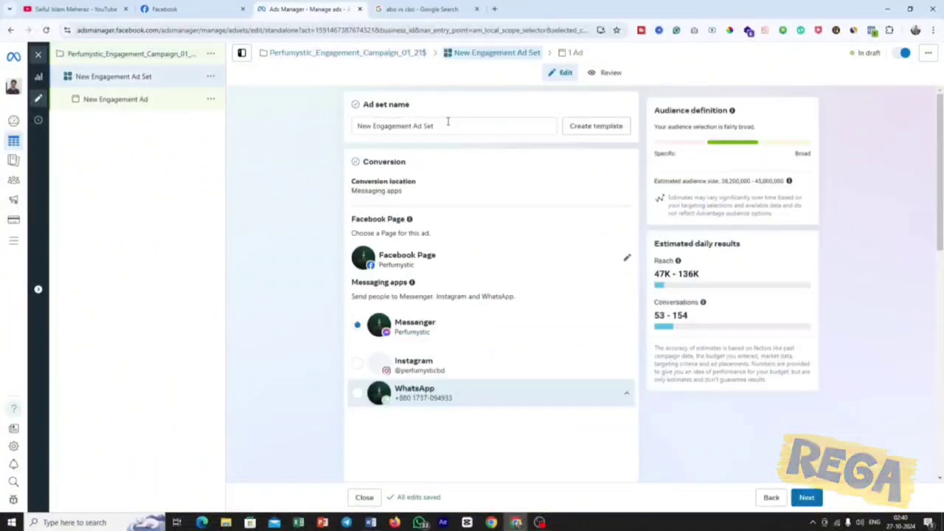
{"action": "left_click", "coordinate": [388, 125]}
{"action": "key", "text": "ctrl+a"}
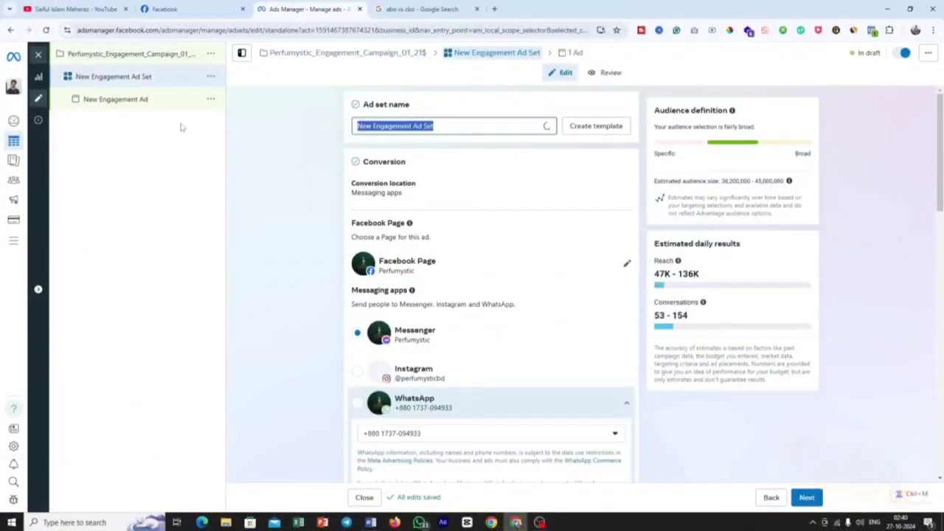
{"action": "type", "text": "Perfumystic_Engagement_Campaign_01_21$"}
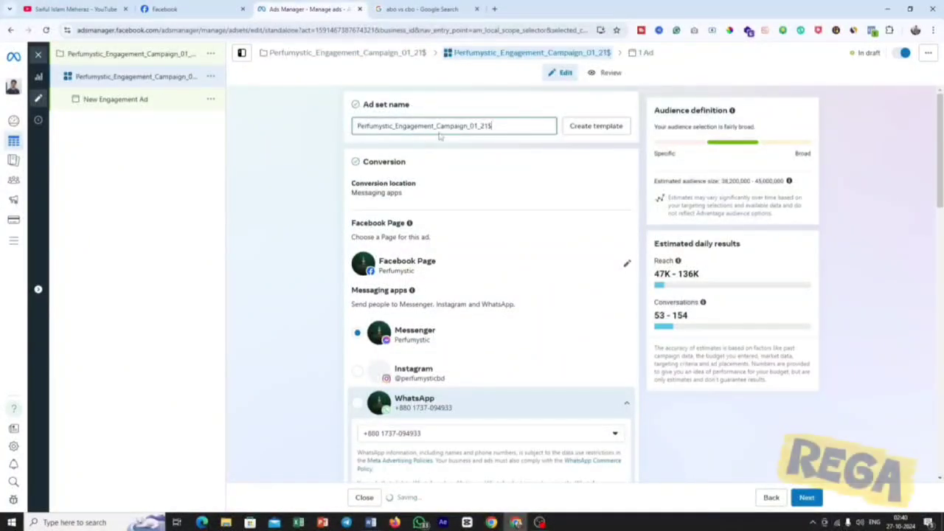
Replace "Campaign" with "Adset" in the ad set name so it reads "Perfumystic_Engagement_Adset_01_21$".
{"action": "left_click", "coordinate": [459, 126]}
{"action": "key", "text": "ctrl+a"}
{"action": "left_click", "coordinate": [466, 125]}
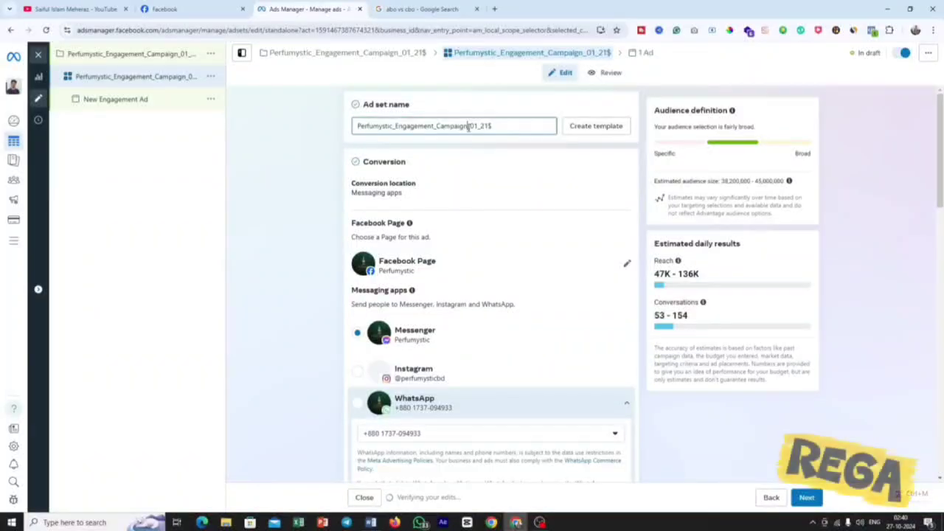
{"action": "key", "text": "ctrl+a"}
{"action": "left_click", "coordinate": [439, 126]}
{"action": "left_click_drag", "start_coordinate": [437, 126], "coordinate": [466, 128]}
{"action": "type", "text": "Adset"}
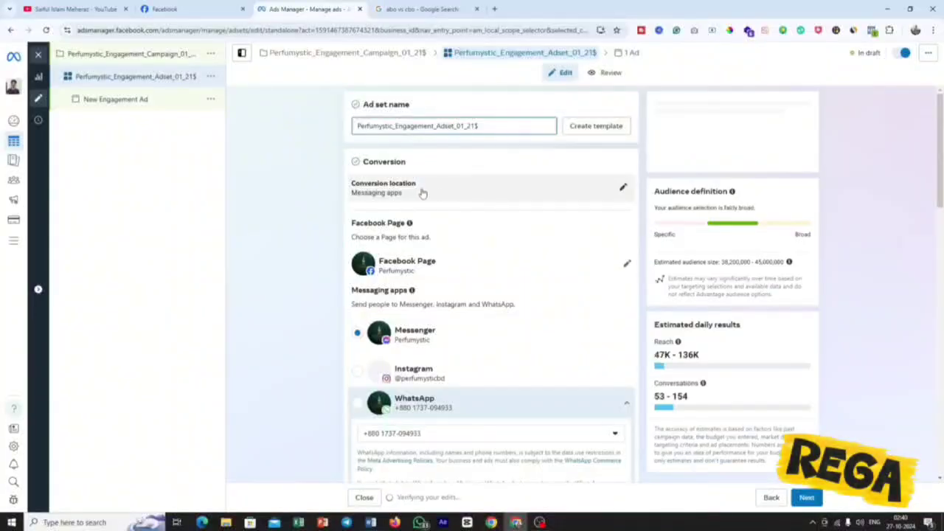
Expand the ad set's conversion location options and look through the Facebook Pages available for the ad, keeping Perfumystic.
{"action": "left_click", "coordinate": [623, 188]}
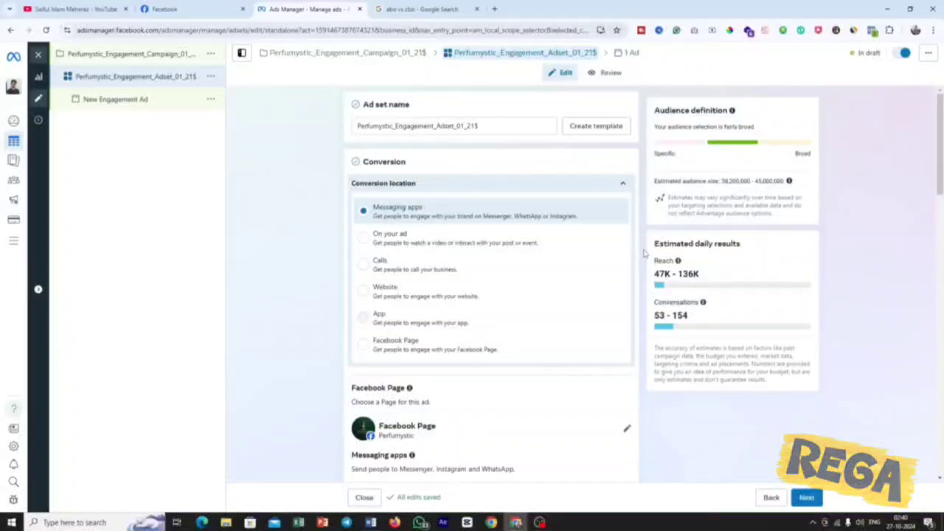
{"action": "scroll", "coordinate": [642, 252], "scroll_direction": "down", "scroll_amount": 1}
{"action": "scroll", "coordinate": [642, 253], "scroll_direction": "down", "scroll_amount": 5}
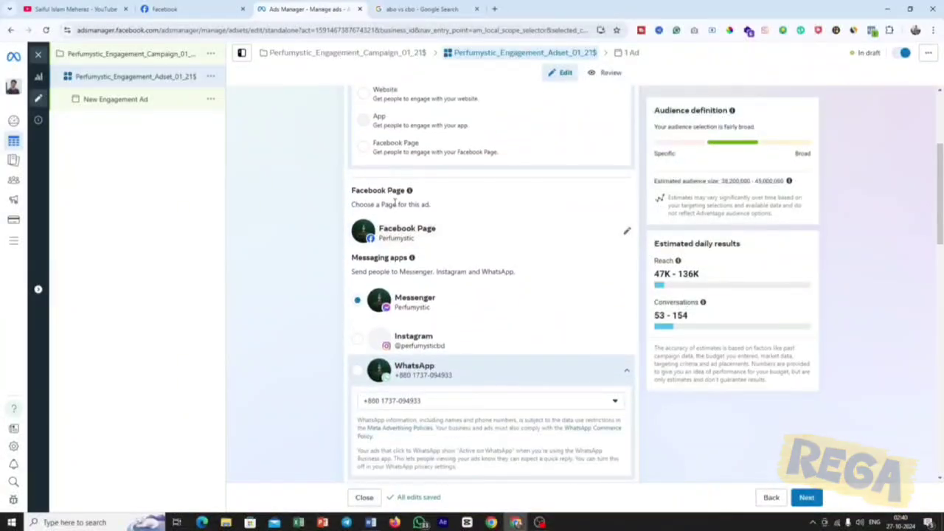
{"action": "left_click_drag", "start_coordinate": [360, 191], "coordinate": [410, 194]}
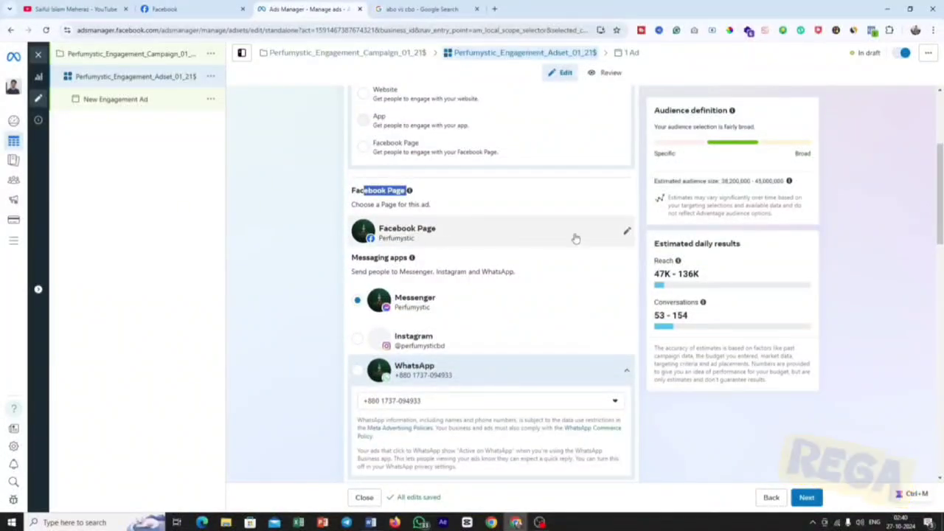
{"action": "left_click", "coordinate": [625, 232]}
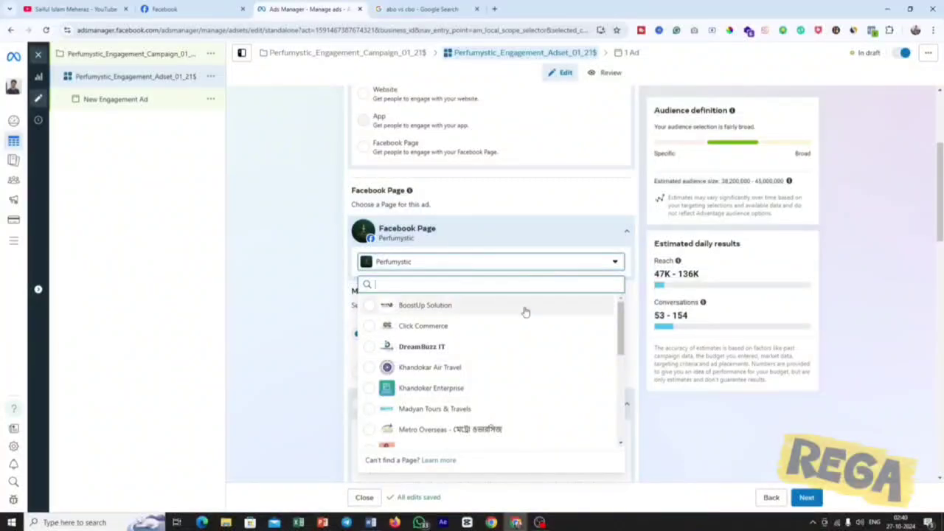
{"action": "left_click", "coordinate": [678, 468]}
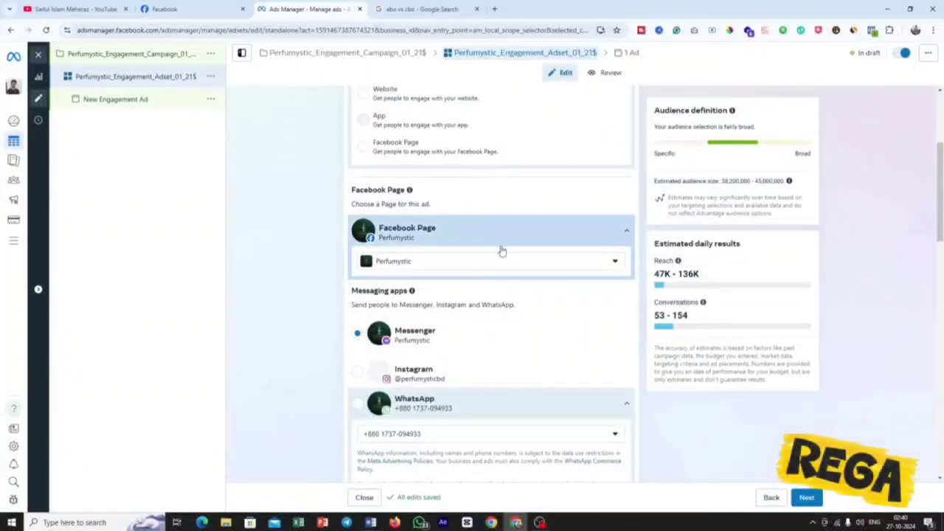
Review the messaging app choices and the performance goal of the ad set.
{"action": "scroll", "coordinate": [501, 250], "scroll_direction": "down", "scroll_amount": 2}
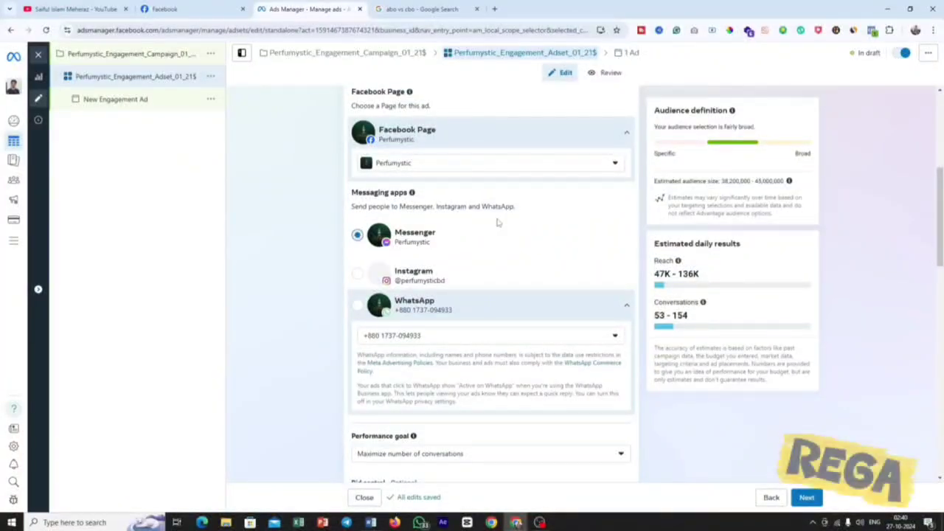
{"action": "scroll", "coordinate": [499, 221], "scroll_direction": "down", "scroll_amount": 3}
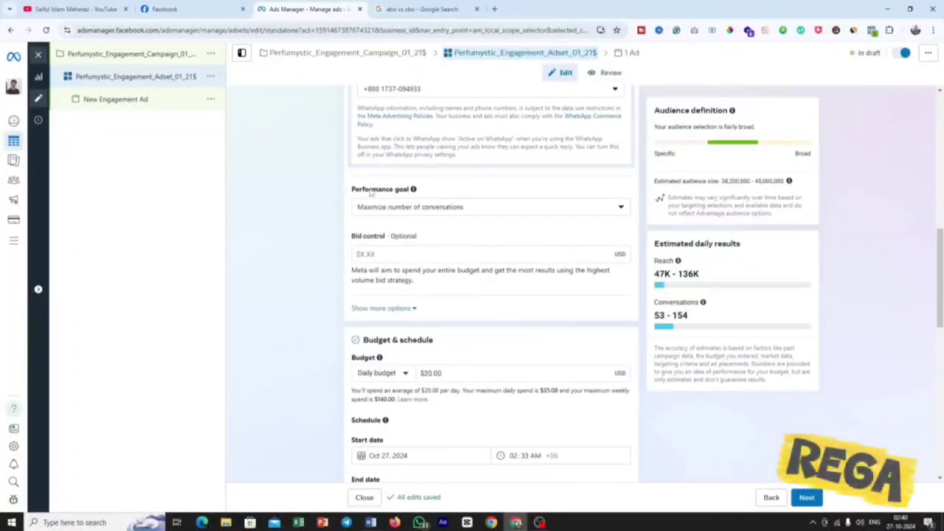
{"action": "left_click_drag", "start_coordinate": [368, 189], "coordinate": [410, 190]}
{"action": "scroll", "coordinate": [474, 210], "scroll_direction": "down", "scroll_amount": 1}
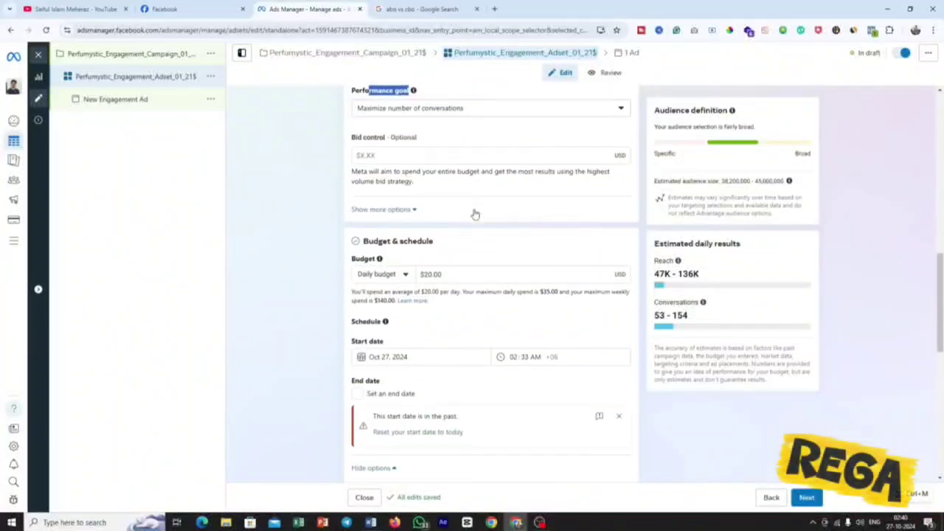
Compare the budget types of the ad set, keep Daily budget, and set the amount to $3.00.
{"action": "left_click_drag", "start_coordinate": [434, 241], "coordinate": [361, 242]}
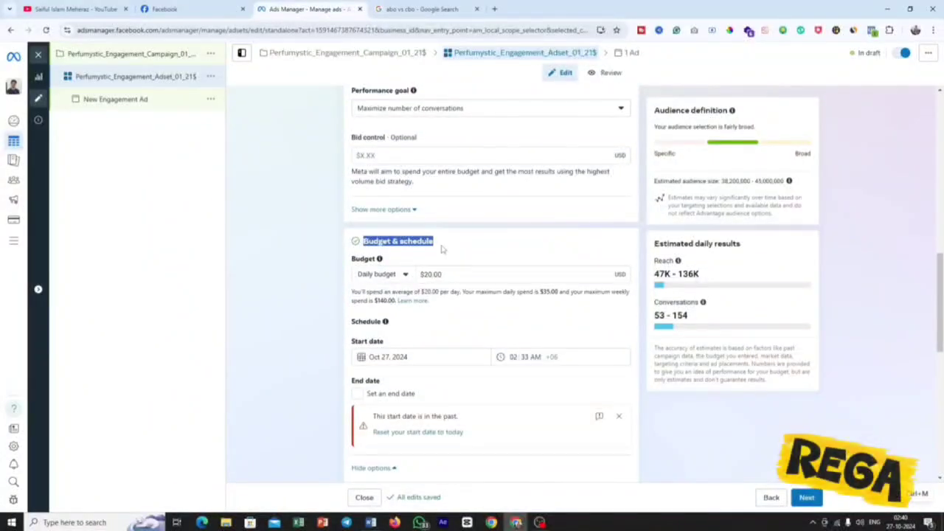
{"action": "key", "text": "ctrl+m"}
{"action": "left_click", "coordinate": [441, 248]}
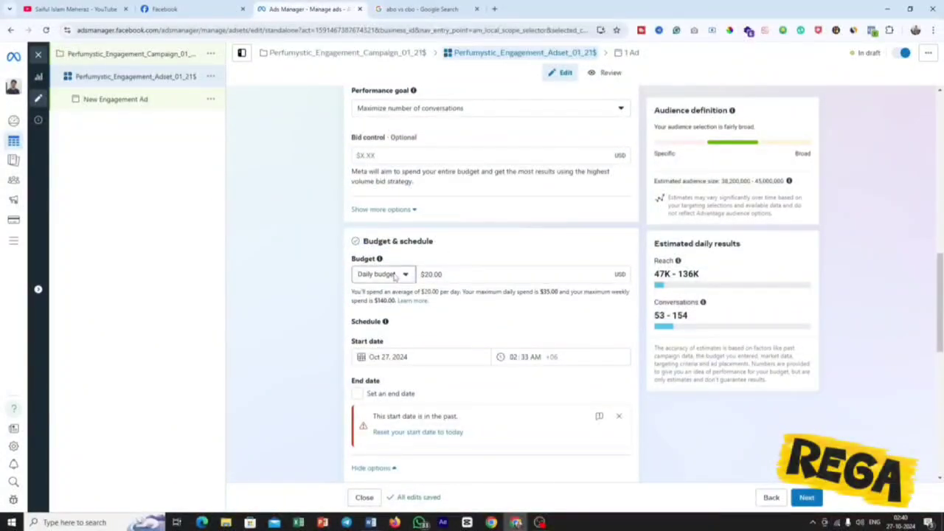
{"action": "left_click", "coordinate": [396, 277]}
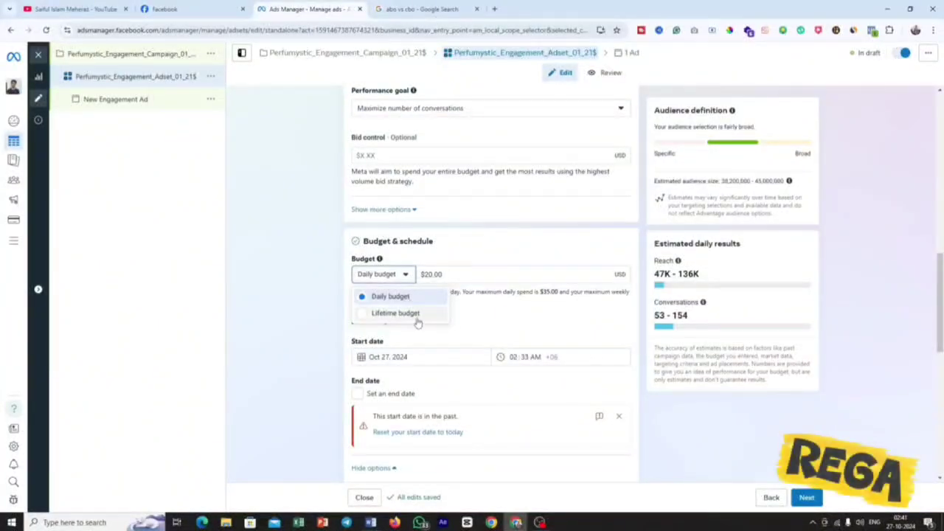
{"action": "left_click", "coordinate": [443, 243]}
{"action": "left_click", "coordinate": [394, 276]}
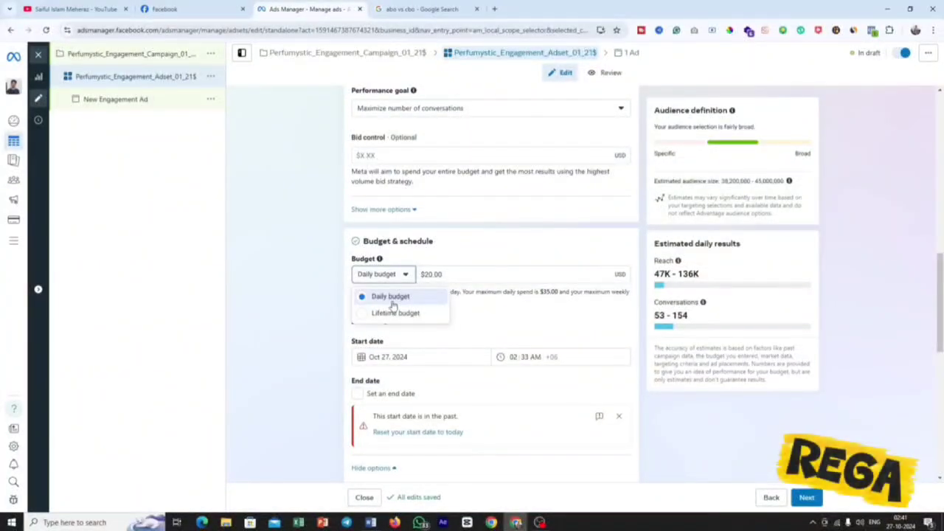
{"action": "left_click", "coordinate": [392, 301]}
{"action": "left_click_drag", "start_coordinate": [456, 274], "coordinate": [375, 276]}
{"action": "type", "text": "3"}
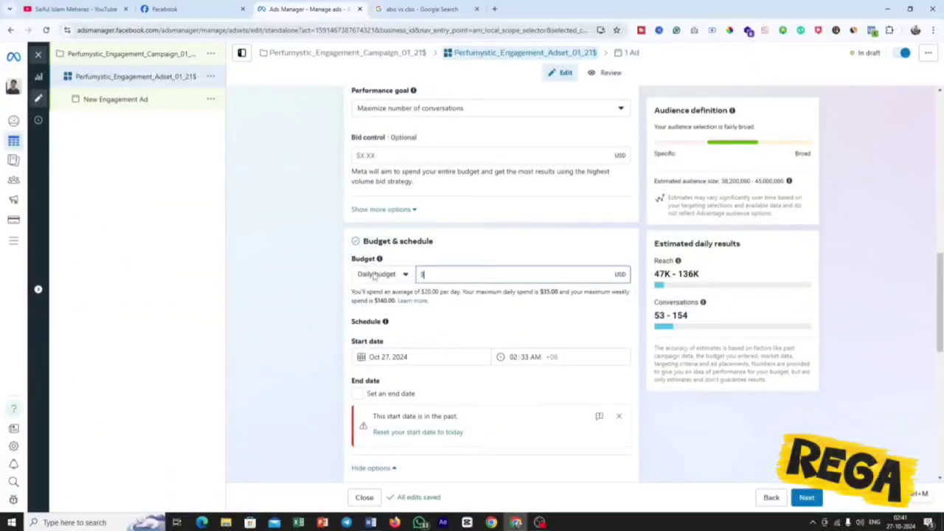
{"action": "left_click", "coordinate": [488, 253]}
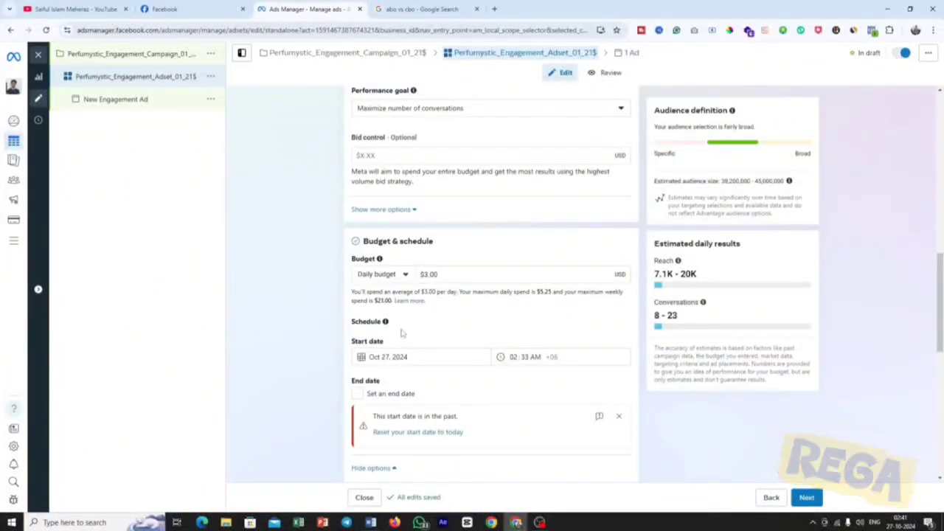
Set the ad set's start time on Oct 27, 2024 to 10:00 AM.
{"action": "scroll", "coordinate": [451, 290], "scroll_direction": "down", "scroll_amount": 1}
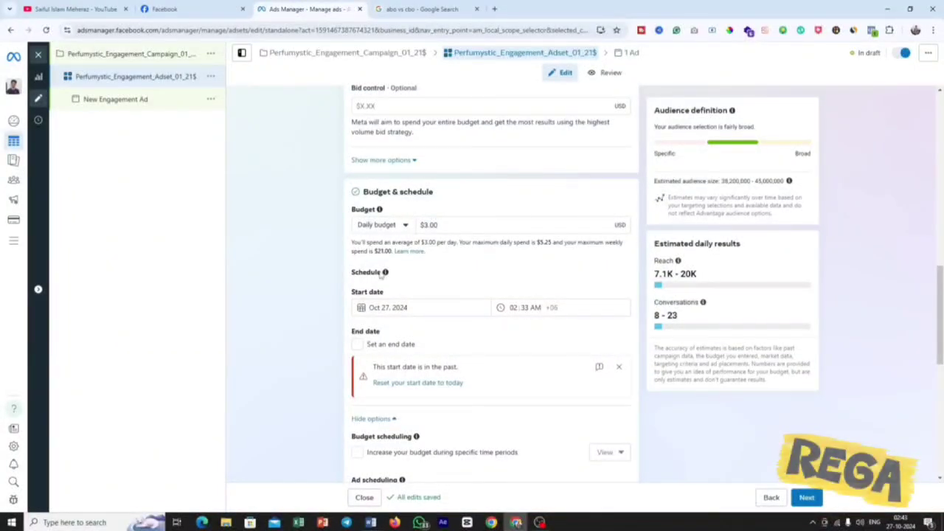
{"action": "mouse_move", "coordinate": [385, 274]}
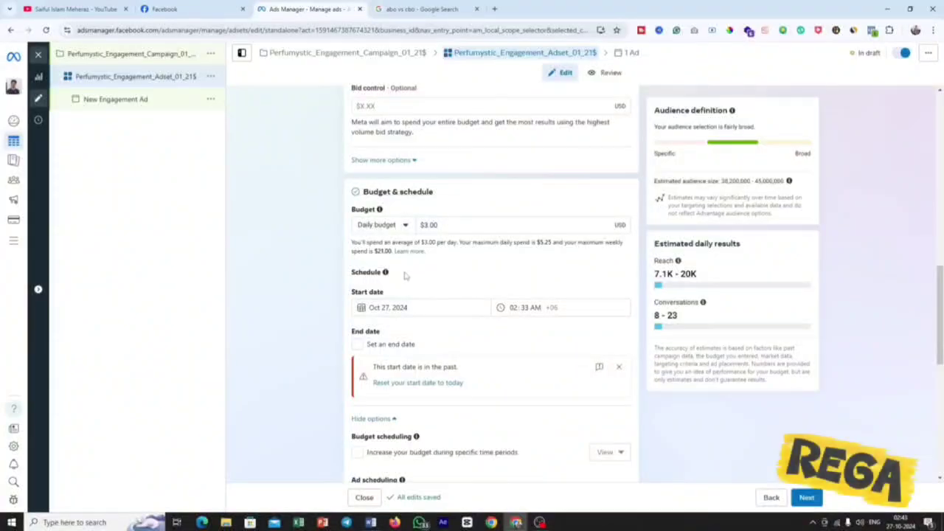
{"action": "left_click", "coordinate": [513, 307]}
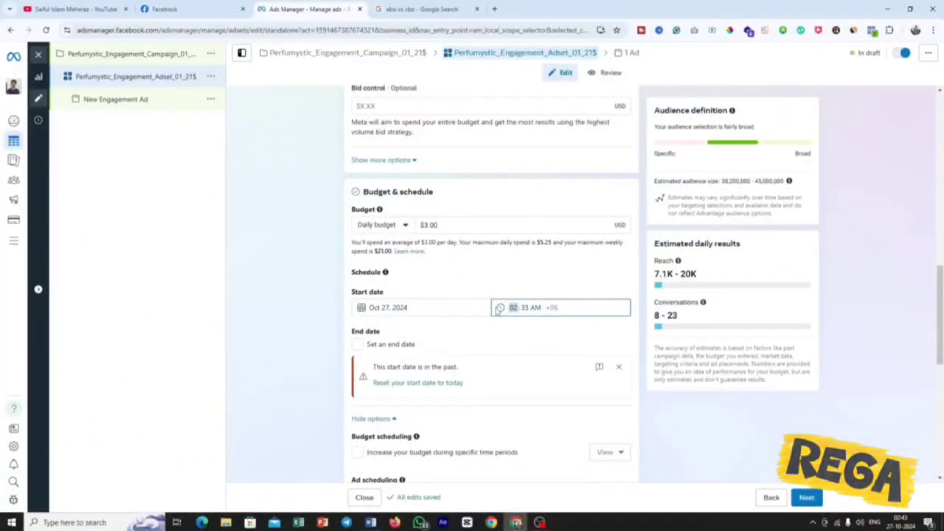
{"action": "type", "text": "10:"}
{"action": "type", "text": "00"}
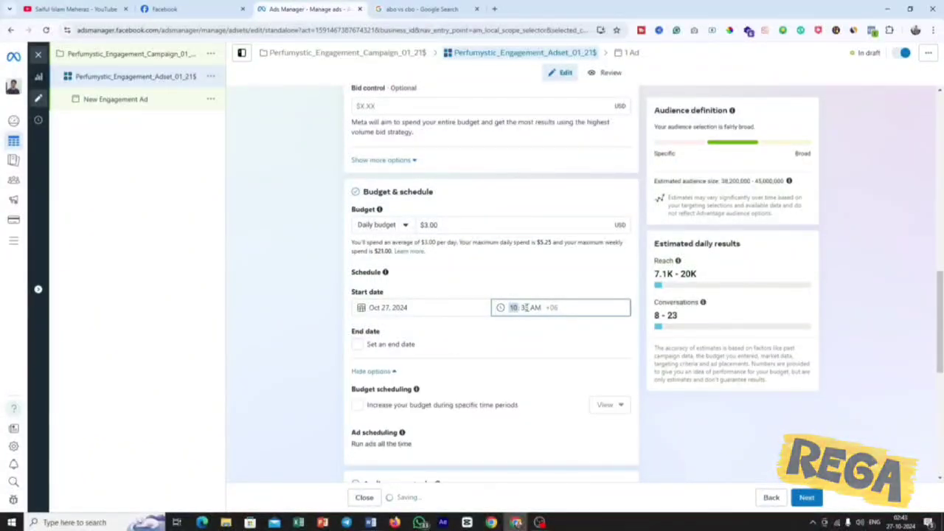
{"action": "left_click", "coordinate": [541, 277]}
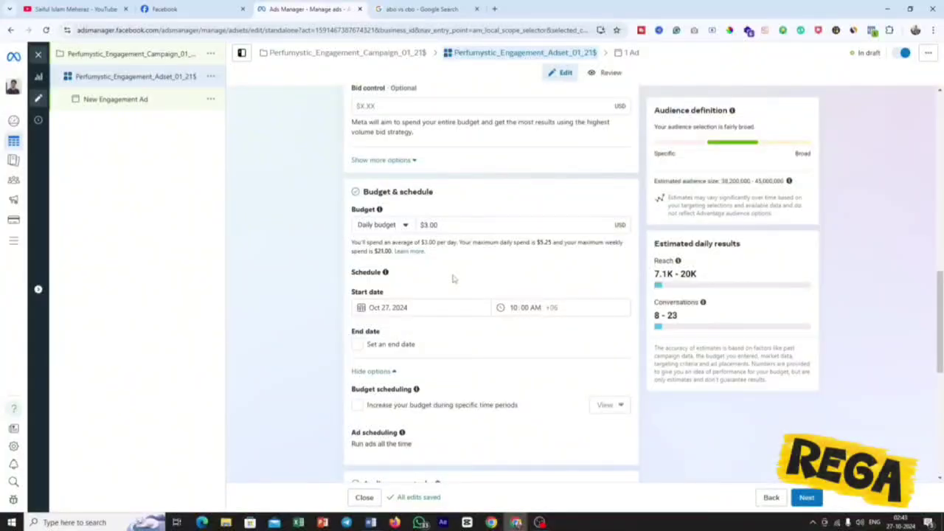
Enable an end date for the ad set and set it to Nov 3, 2024 at 10:00 PM.
{"action": "left_click", "coordinate": [490, 345]}
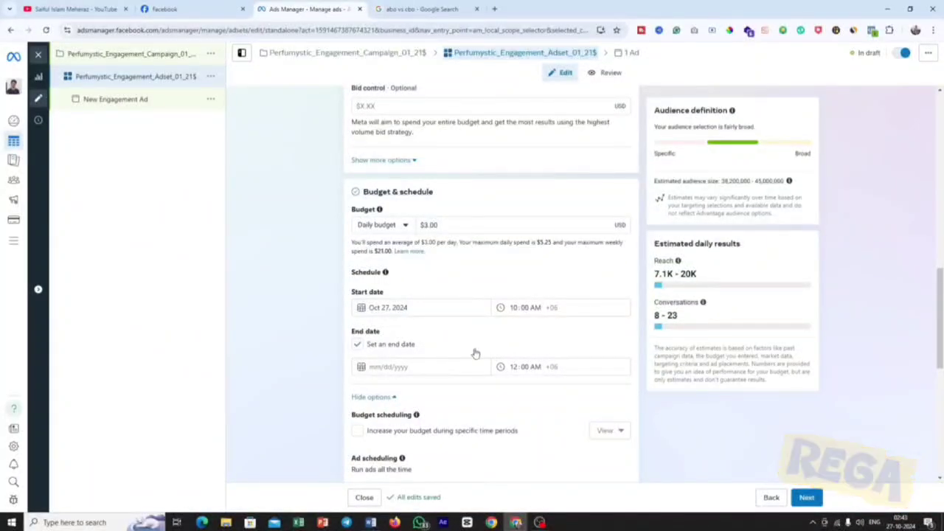
{"action": "left_click", "coordinate": [414, 368]}
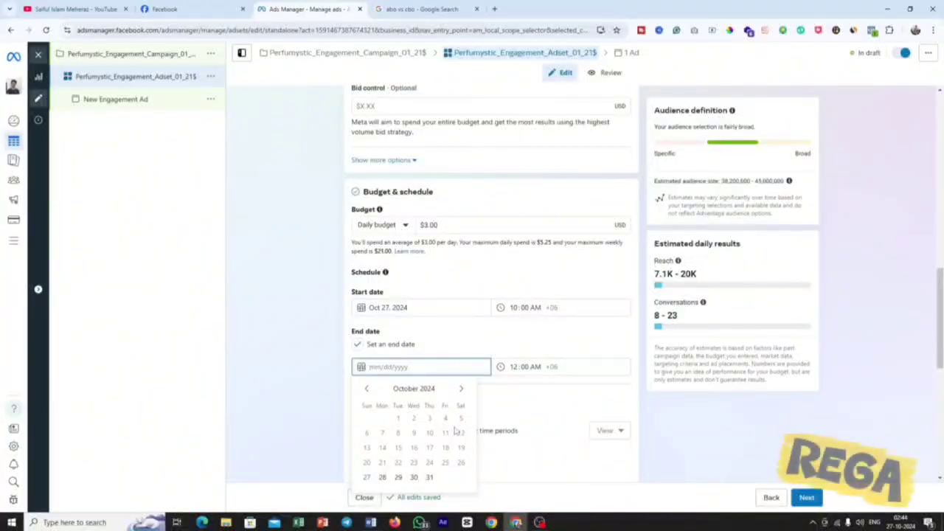
{"action": "left_click", "coordinate": [460, 388]}
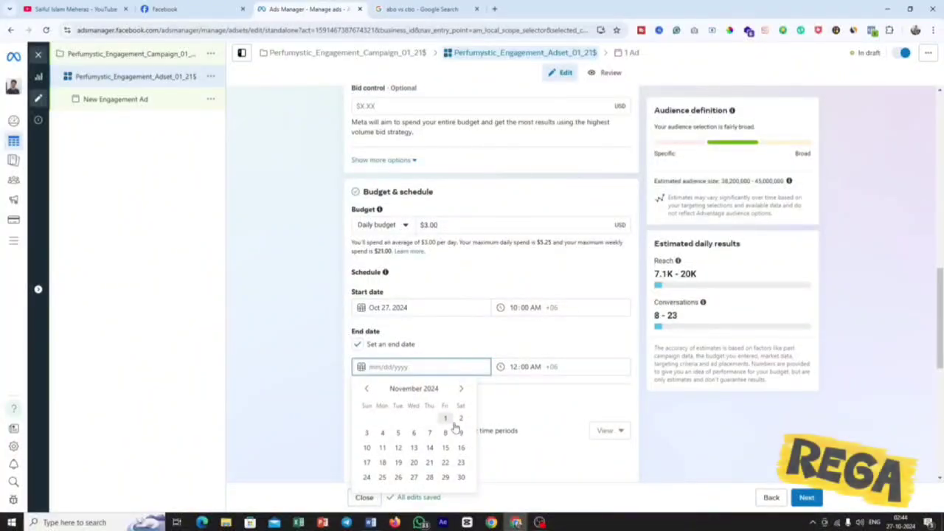
{"action": "left_click", "coordinate": [366, 433]}
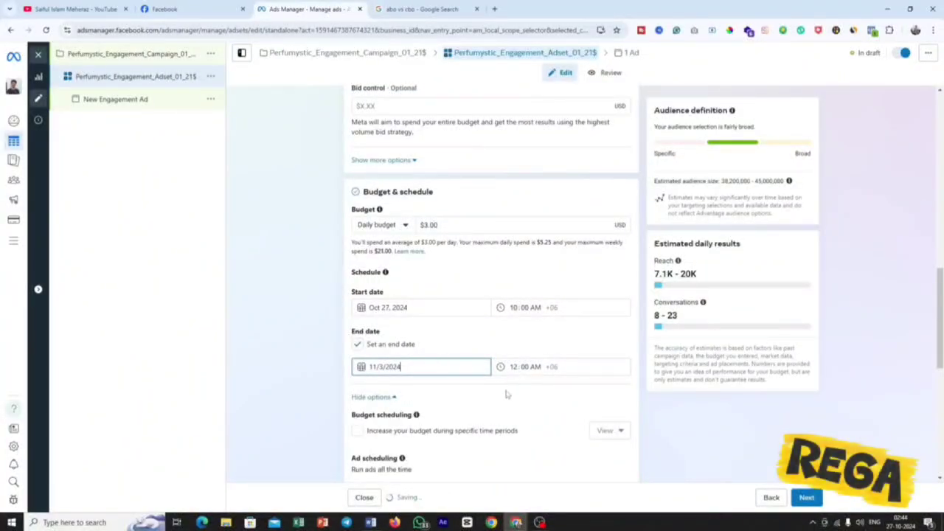
{"action": "left_click", "coordinate": [512, 367]}
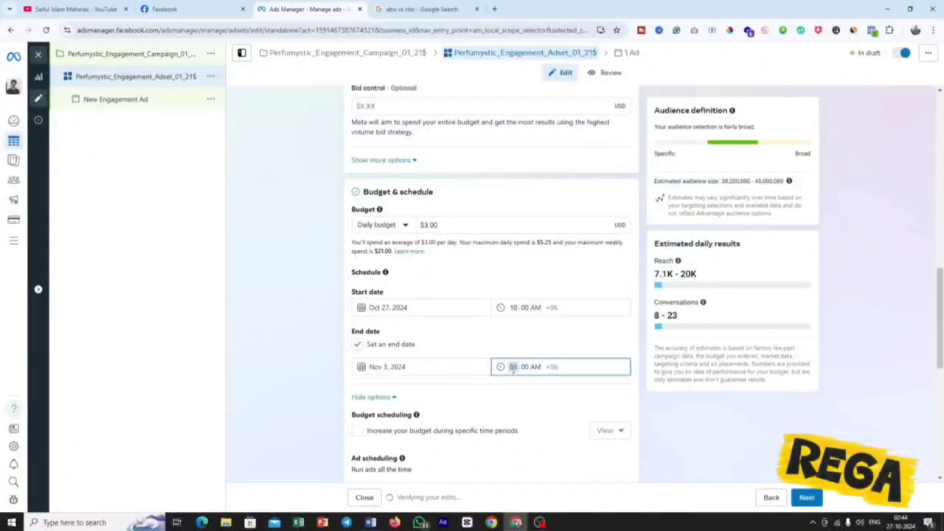
{"action": "type", "text": "10"}
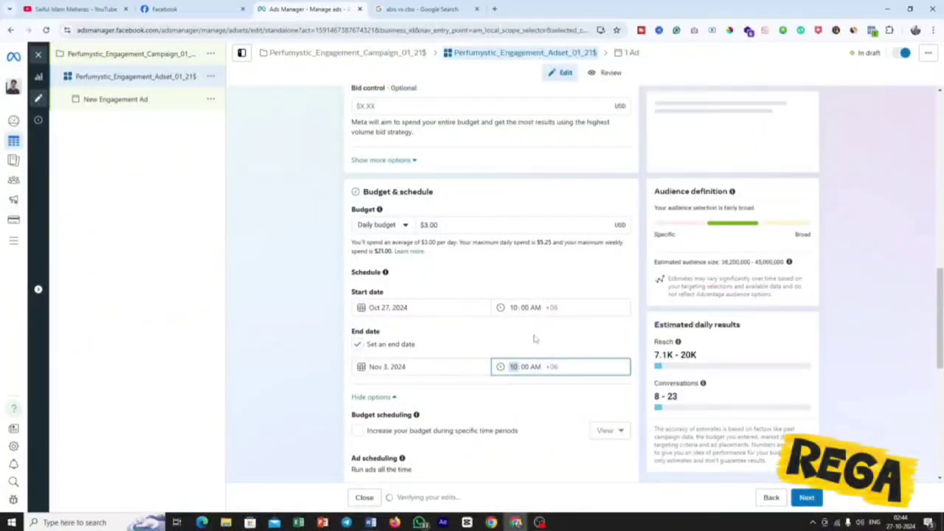
{"action": "left_click", "coordinate": [535, 367]}
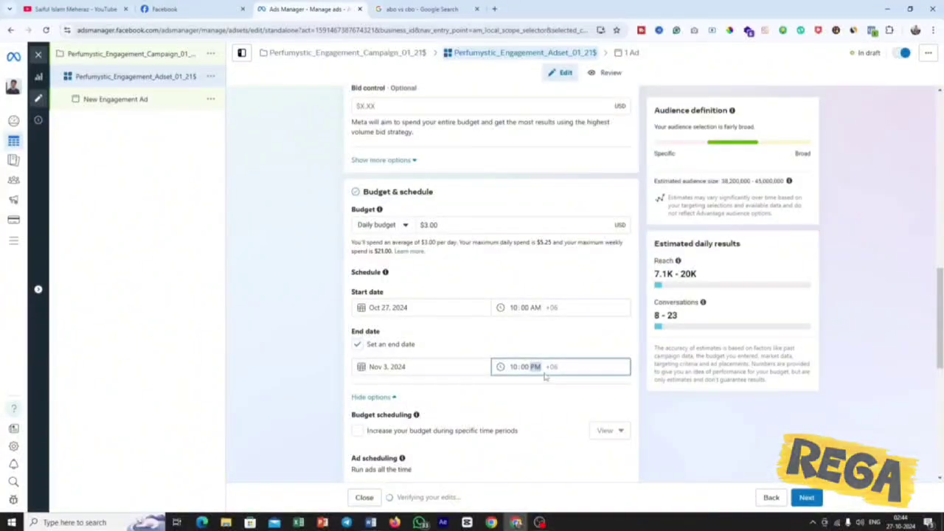
{"action": "left_click", "coordinate": [525, 391]}
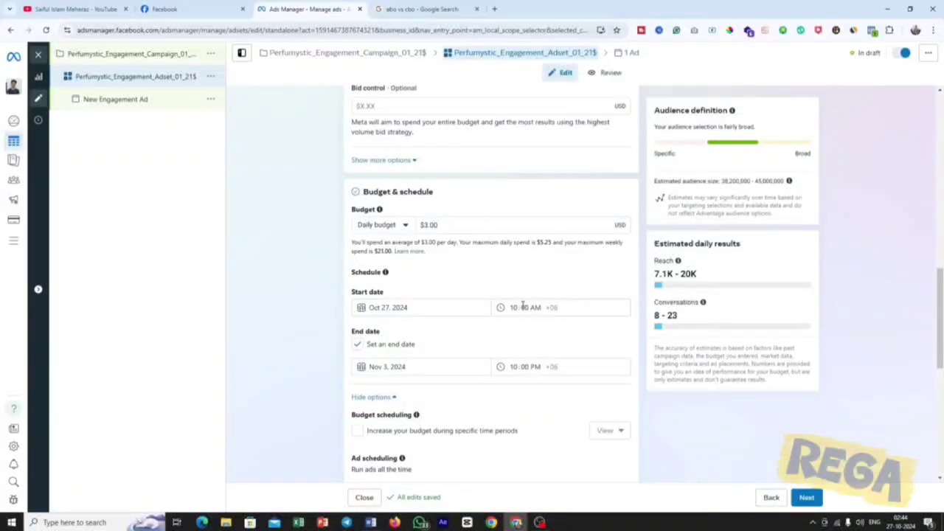
Review the ad set's audience controls, and switch to the Perfumystic FB Ads Campaign brief in Word to check the target location.
{"action": "scroll", "coordinate": [495, 339], "scroll_direction": "down", "scroll_amount": 3}
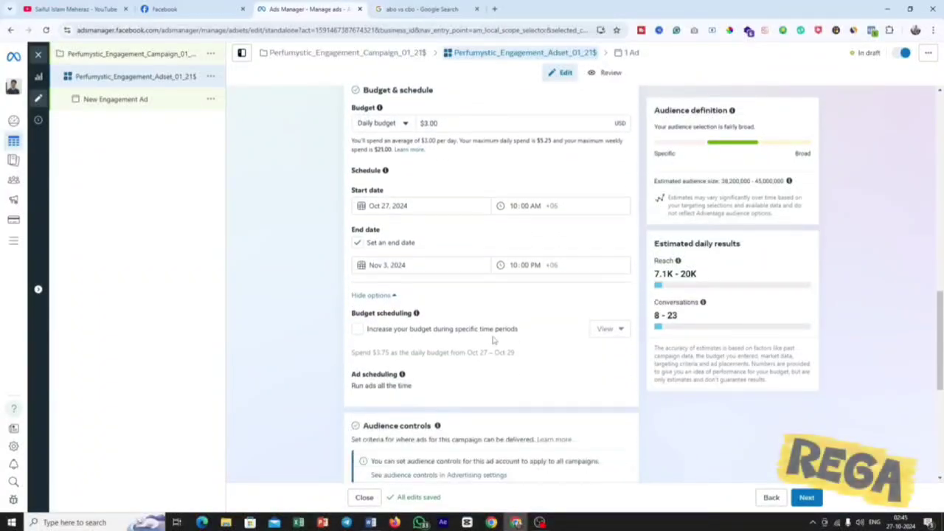
{"action": "scroll", "coordinate": [493, 340], "scroll_direction": "down", "scroll_amount": 1}
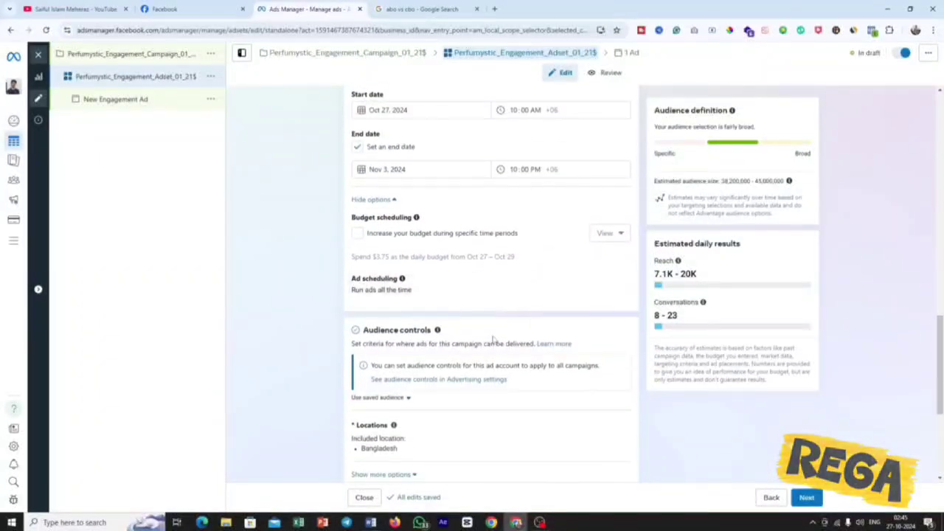
{"action": "triple_click", "coordinate": [404, 335]}
{"action": "key", "text": "ctrl+m"}
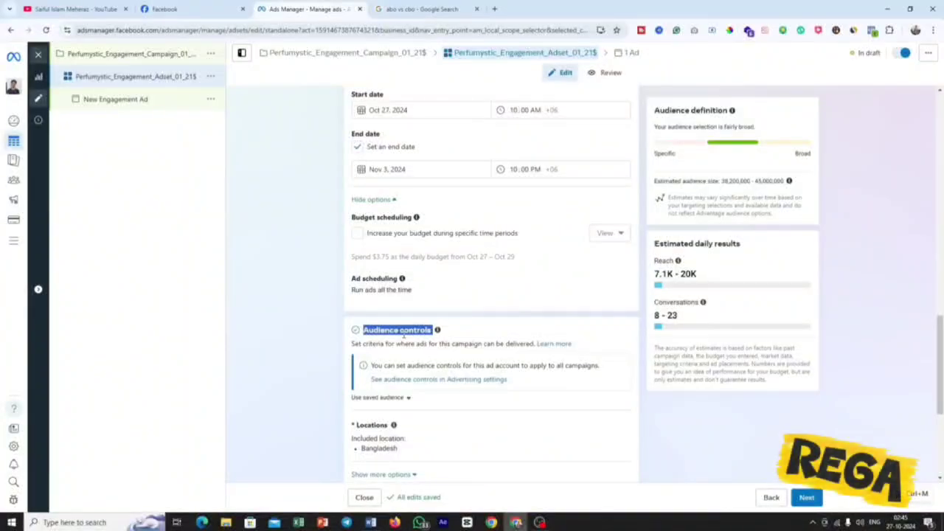
{"action": "scroll", "coordinate": [403, 335], "scroll_direction": "down", "scroll_amount": 2}
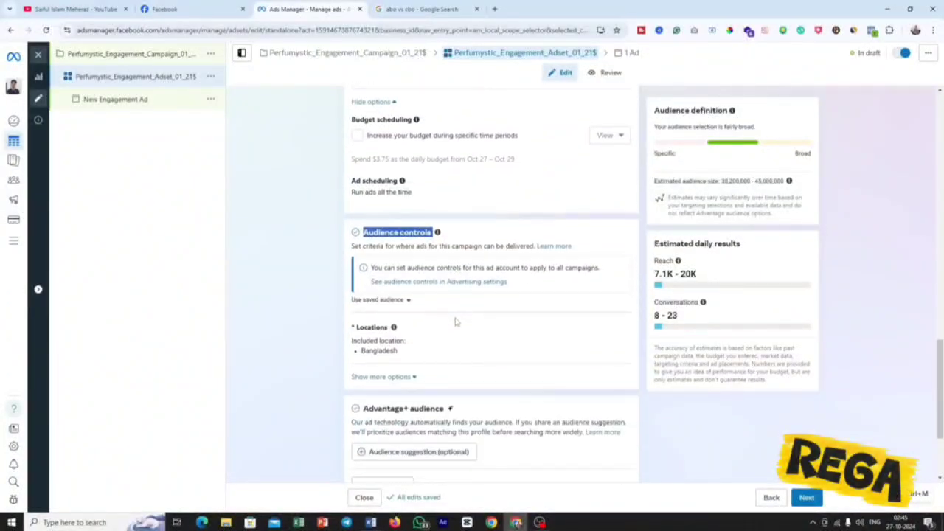
{"action": "left_click", "coordinate": [370, 522]}
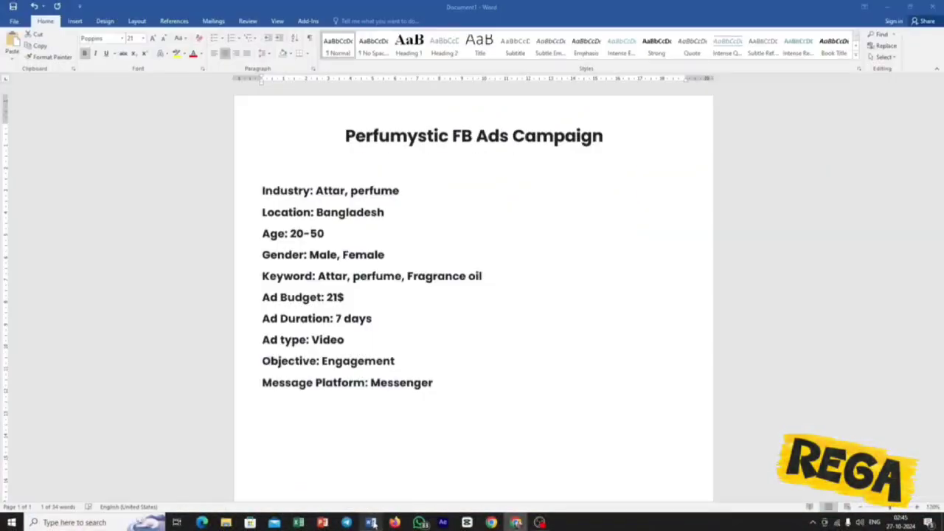
{"action": "left_click", "coordinate": [315, 213]}
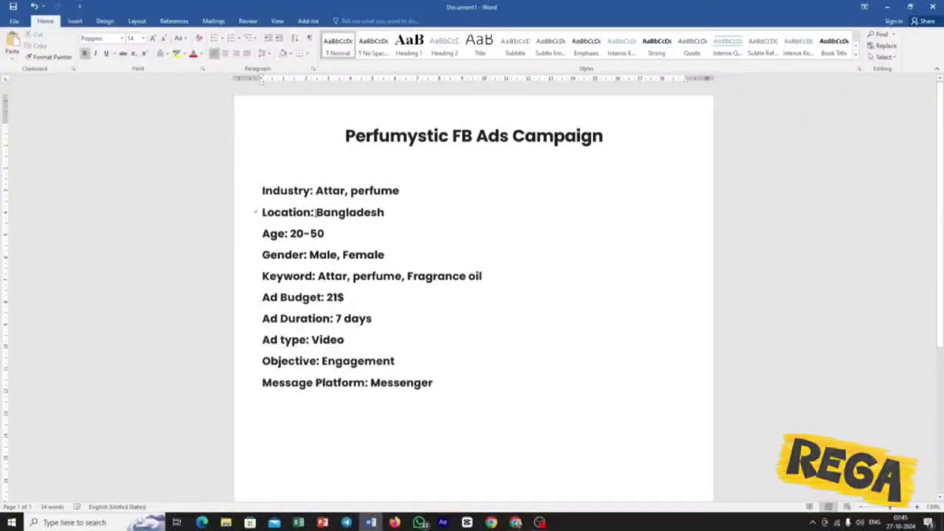
Highlight Bangladesh as the location in the brief, and return to Ads Manager to open the ad set's locations for editing.
{"action": "left_click_drag", "start_coordinate": [314, 212], "coordinate": [406, 213]}
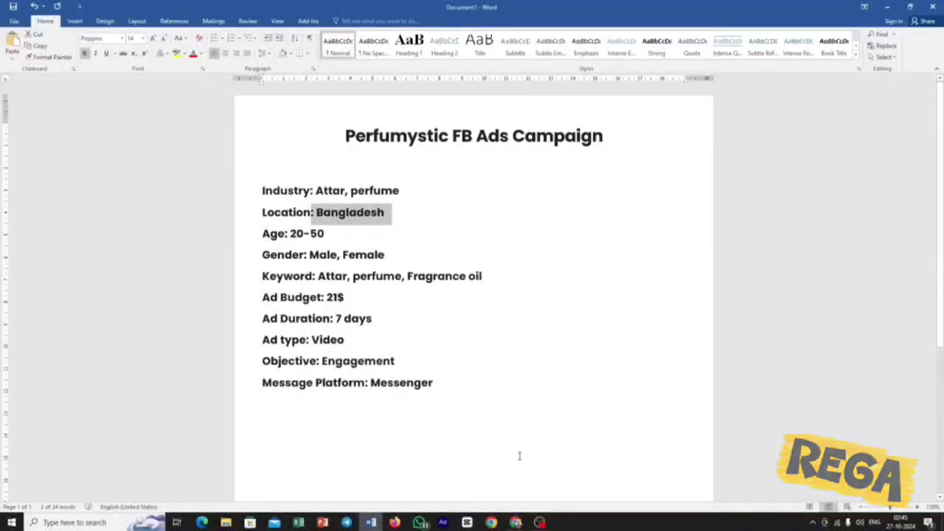
{"action": "left_click", "coordinate": [516, 522]}
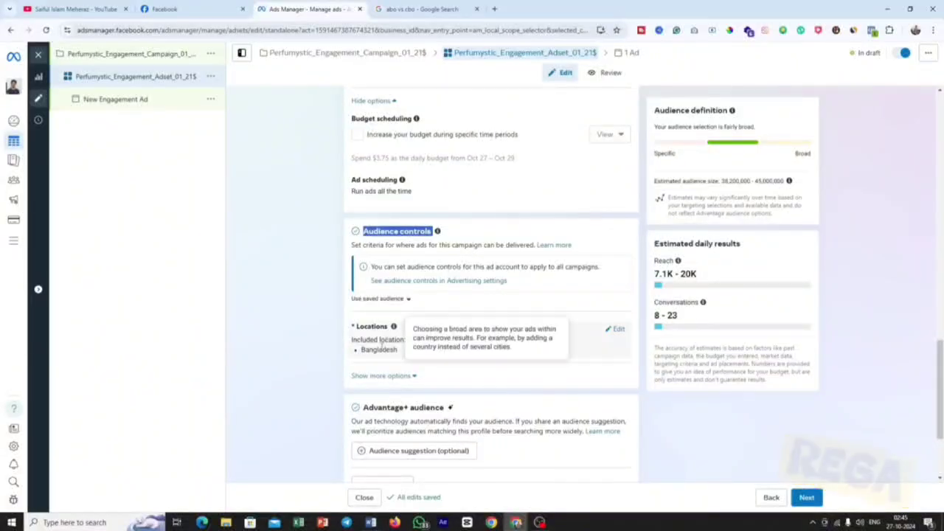
{"action": "left_click", "coordinate": [614, 332]}
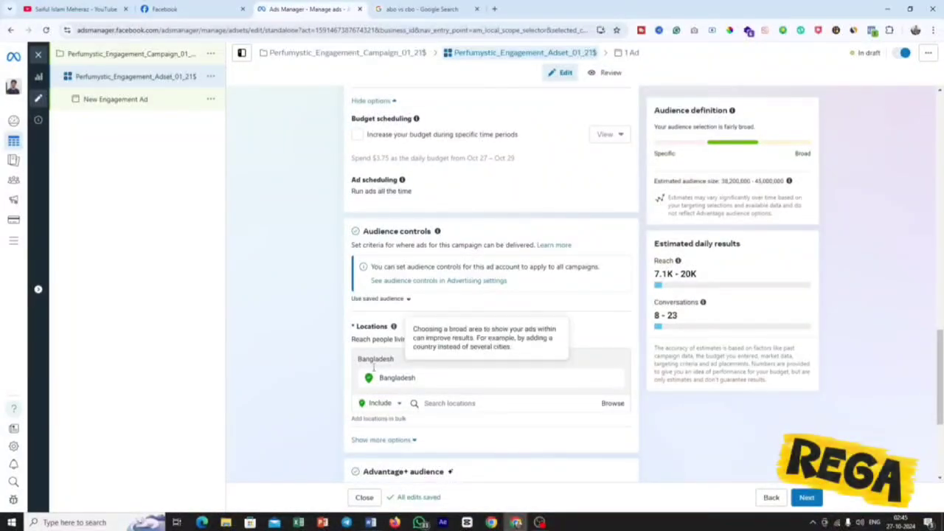
Search the locations for Dhaka and include the city of Dhaka, Dhaka Division, Bangladesh in the ad set's audience.
{"action": "left_click", "coordinate": [456, 403]}
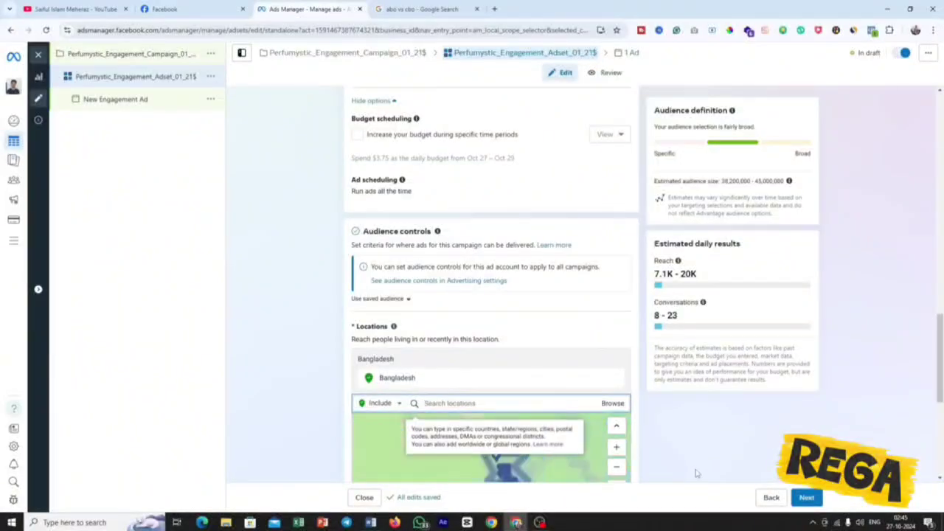
{"action": "type", "text": "dhaka"}
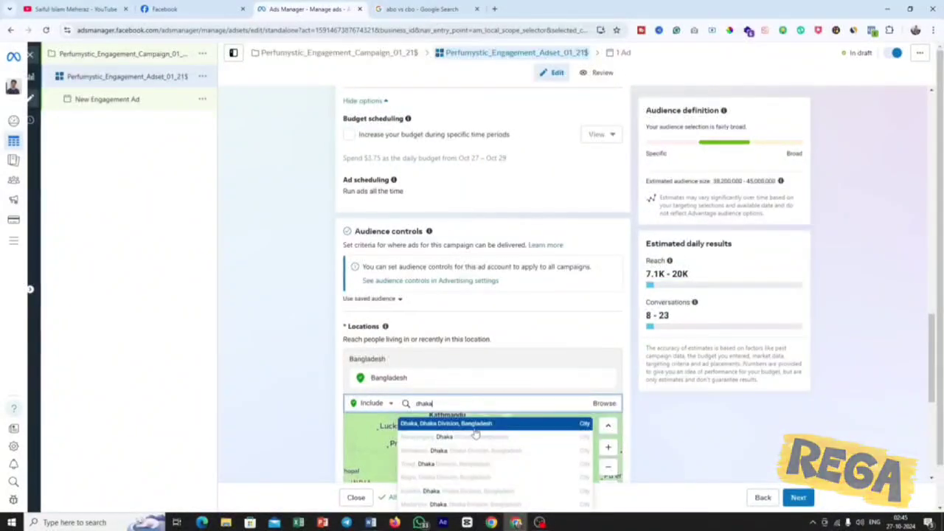
{"action": "left_click", "coordinate": [548, 425]}
{"action": "scroll", "coordinate": [663, 420], "scroll_direction": "down", "scroll_amount": 3}
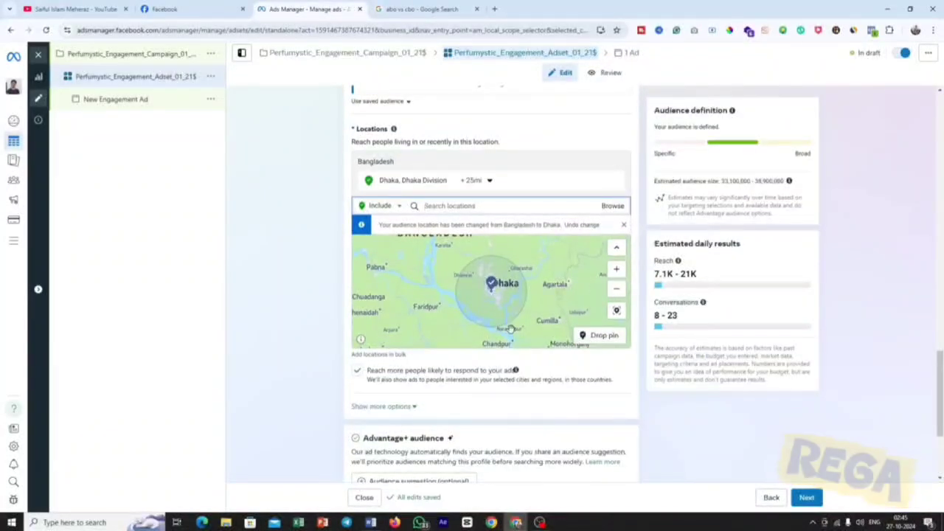
{"action": "scroll", "coordinate": [506, 331], "scroll_direction": "up", "scroll_amount": 3}
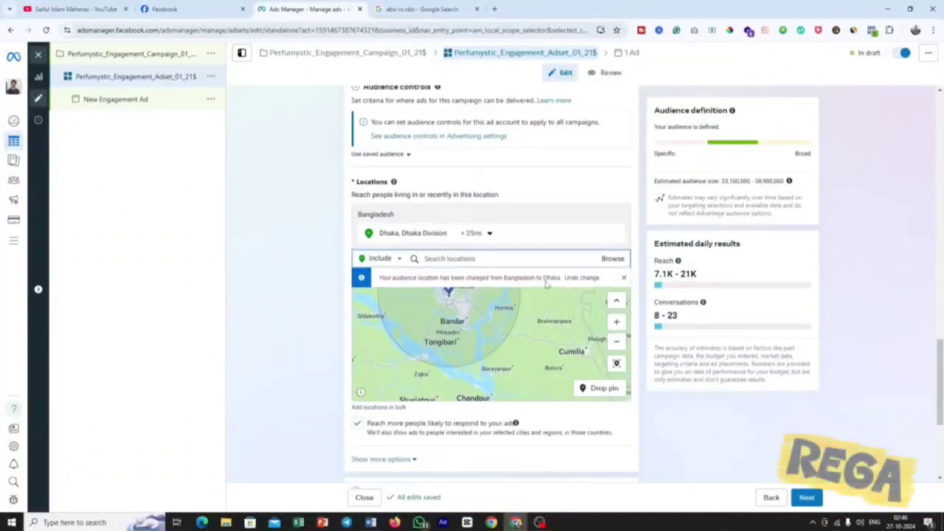
{"action": "scroll", "coordinate": [544, 280], "scroll_direction": "up", "scroll_amount": 2}
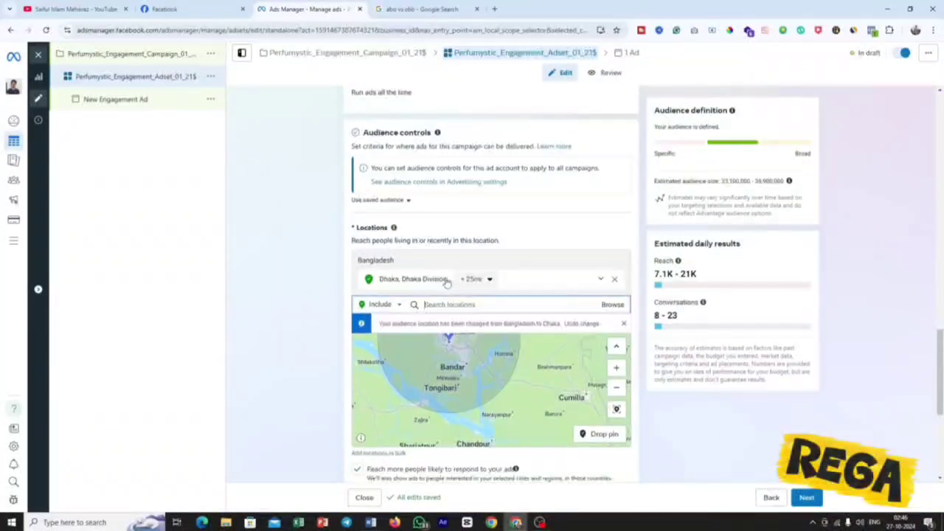
Set the targeting radius around Dhaka to 10 mi, keeping the Cities within radius option.
{"action": "left_click", "coordinate": [488, 280]}
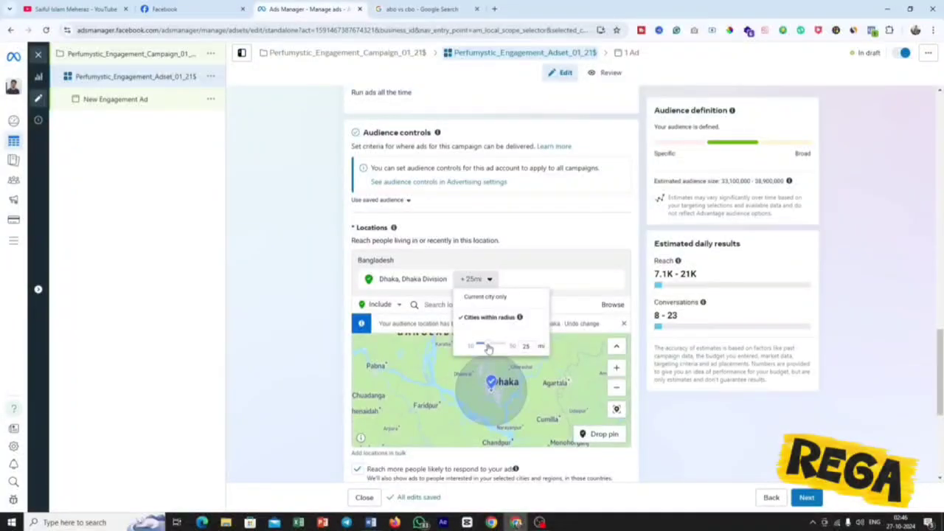
{"action": "left_click_drag", "start_coordinate": [488, 349], "coordinate": [479, 350]}
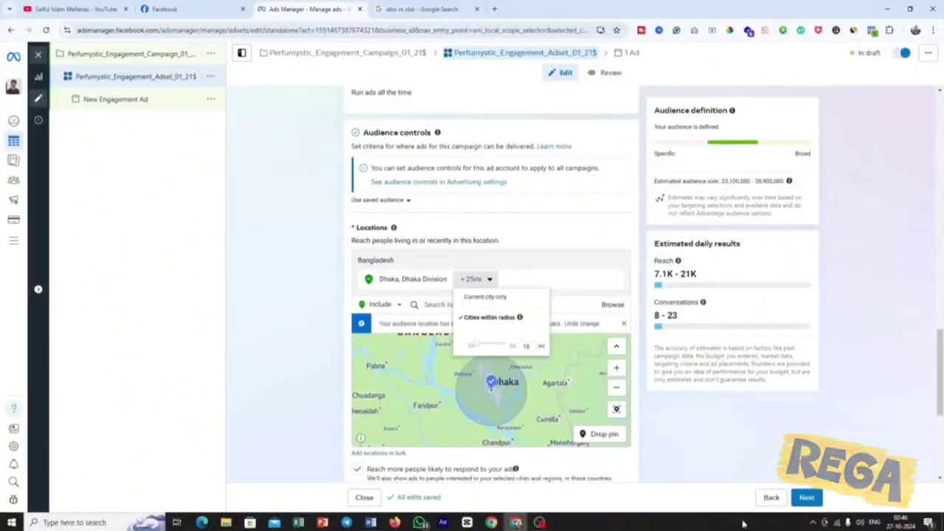
{"action": "left_click", "coordinate": [723, 460]}
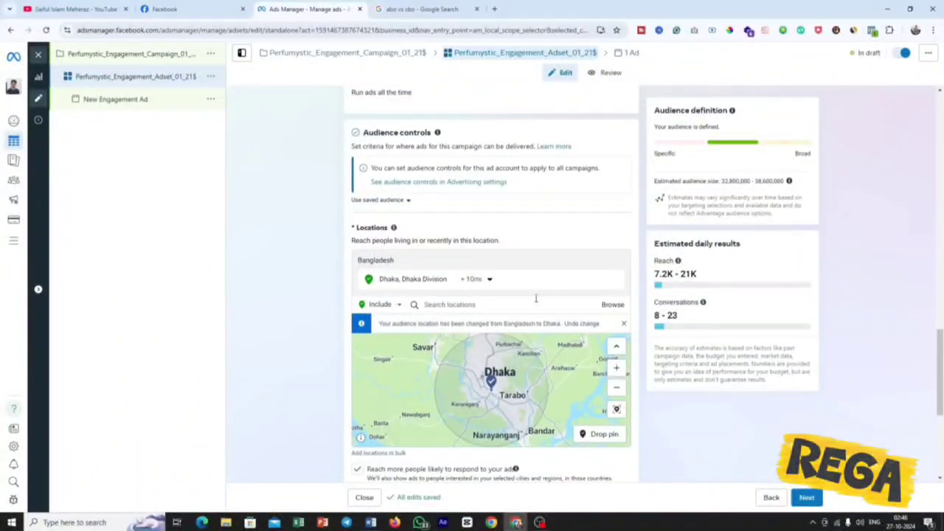
Remove Dhaka from the ad set's locations and include the whole of Bangladesh instead.
{"action": "left_click", "coordinate": [612, 280]}
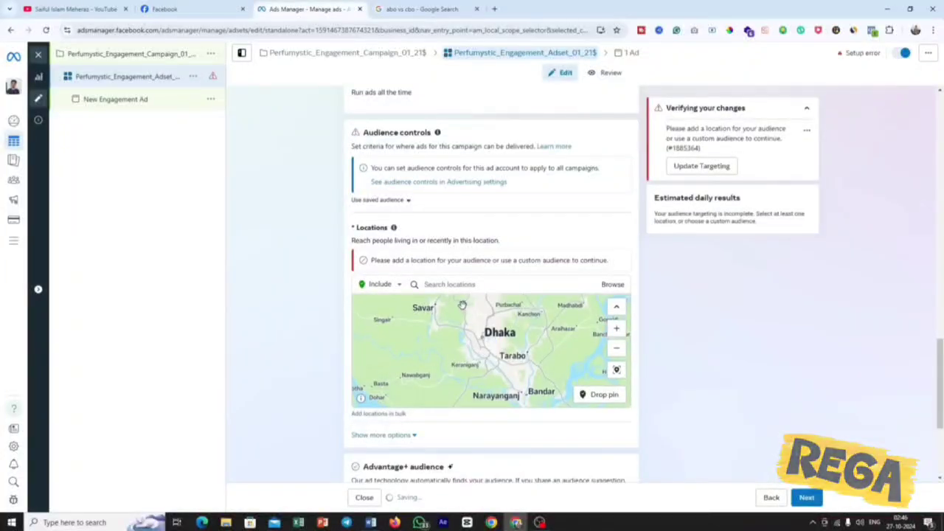
{"action": "left_click", "coordinate": [448, 284]}
{"action": "type", "text": "band"}
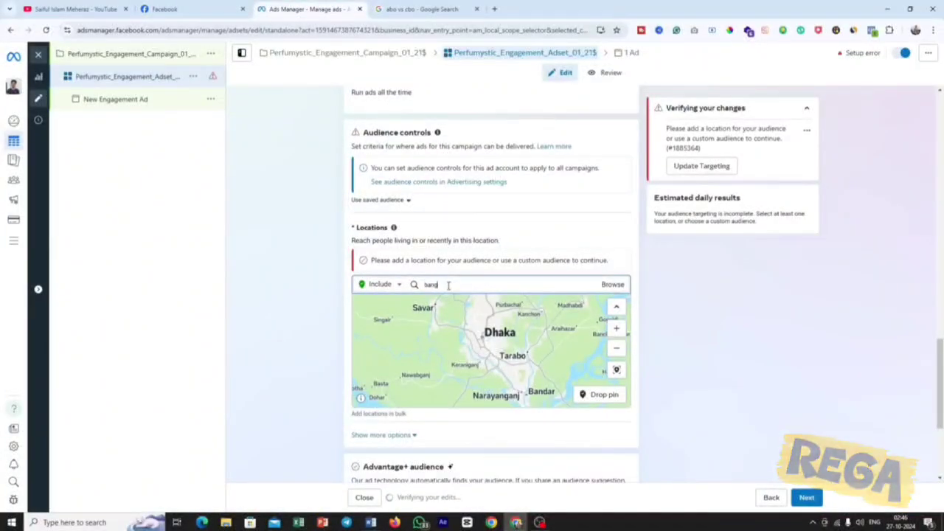
{"action": "key", "text": "BackSpace"}
{"action": "type", "text": "gladesh"}
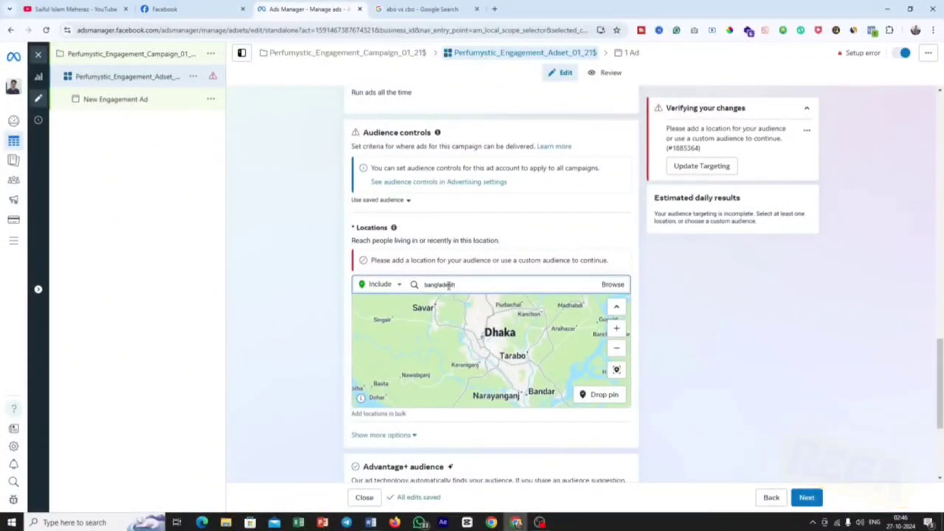
{"action": "left_click", "coordinate": [478, 304]}
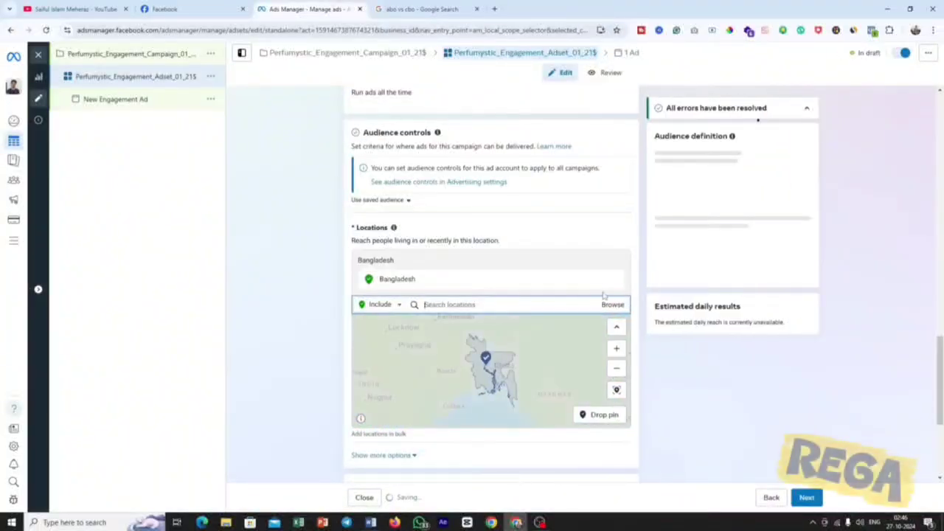
Review the Advantage+ audience section and request the switch to original audience options.
{"action": "scroll", "coordinate": [655, 368], "scroll_direction": "down", "scroll_amount": 3}
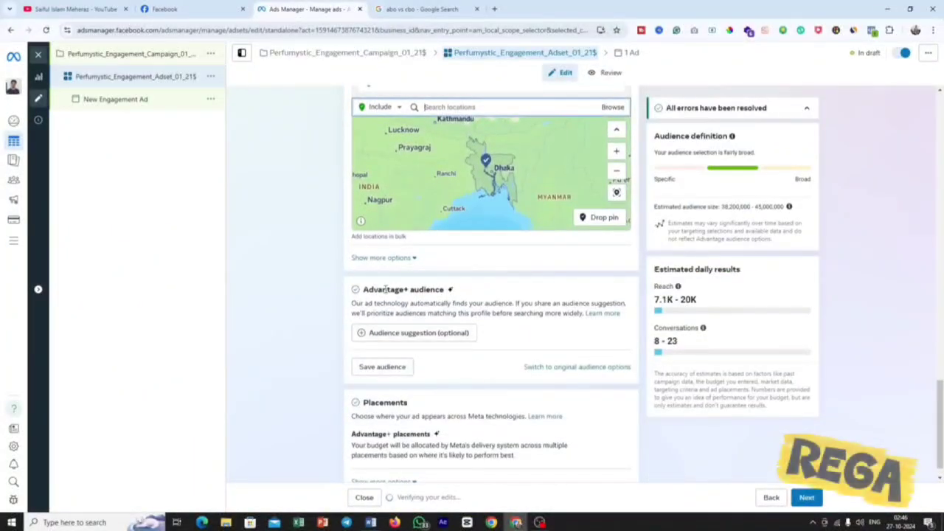
{"action": "left_click_drag", "start_coordinate": [375, 289], "coordinate": [450, 290]}
{"action": "left_click", "coordinate": [461, 290]}
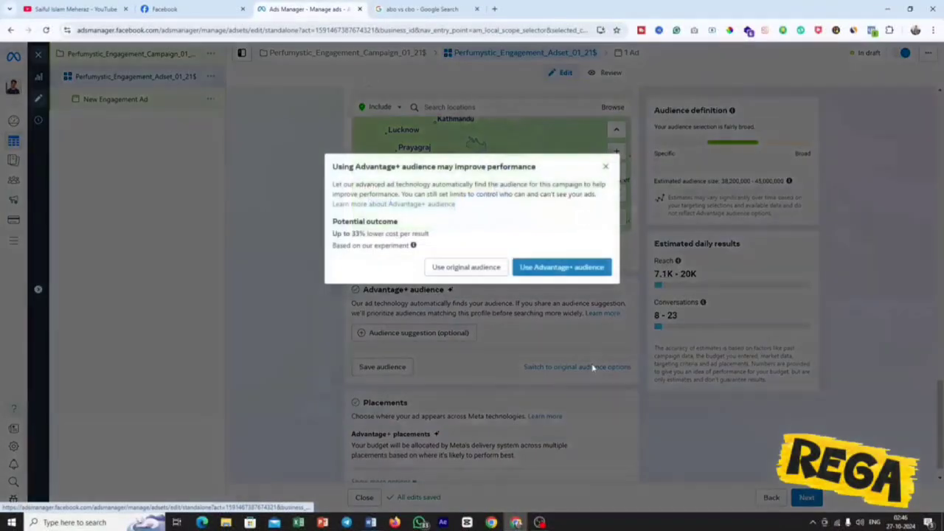
{"action": "left_click", "coordinate": [592, 367]}
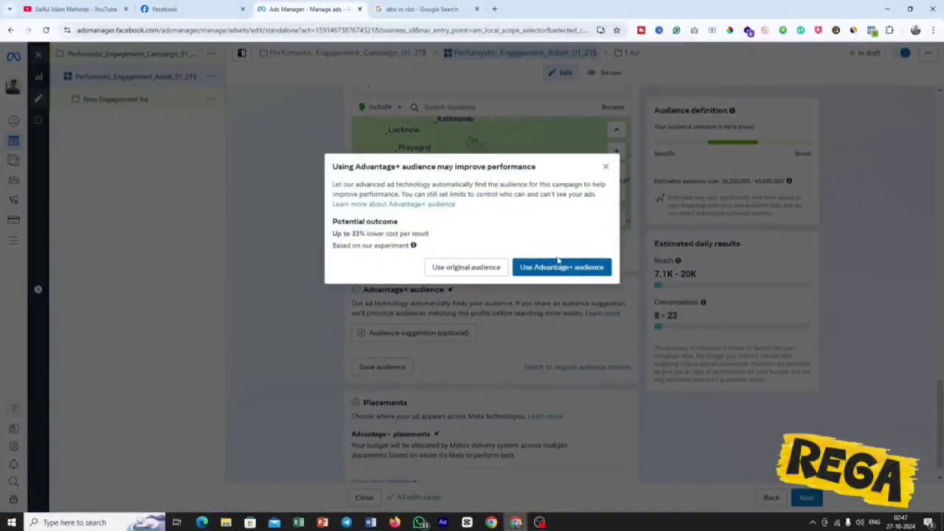
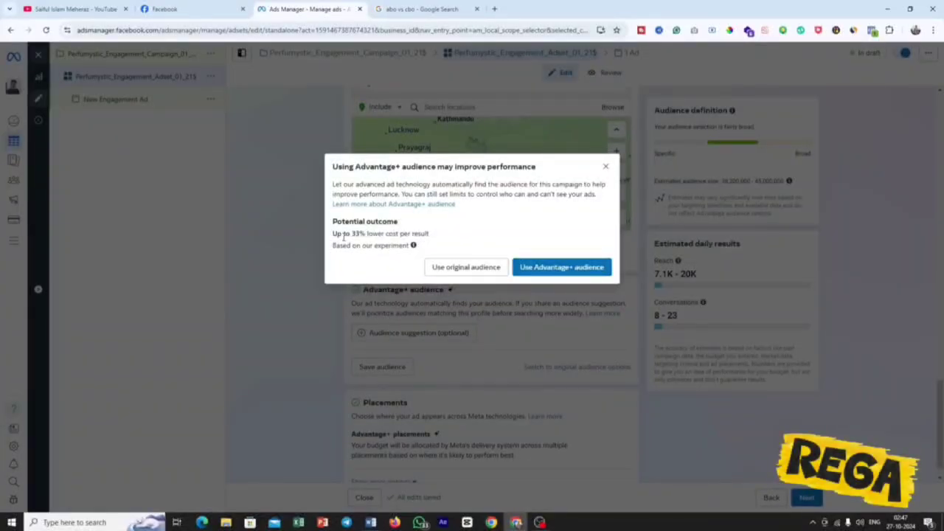
Keep the Advantage+ audience instead of the original audience and open its optional audience suggestion settings.
{"action": "left_click_drag", "start_coordinate": [343, 233], "coordinate": [432, 236]}
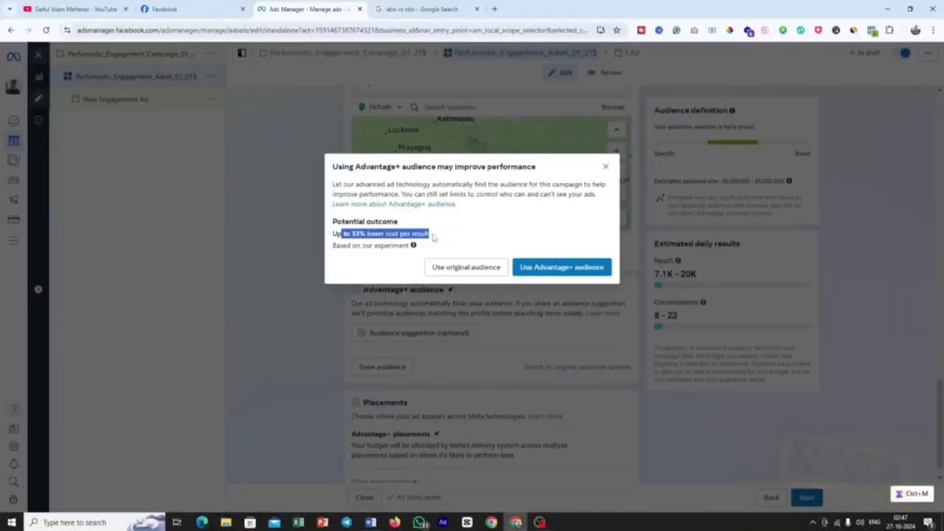
{"action": "left_click", "coordinate": [565, 271]}
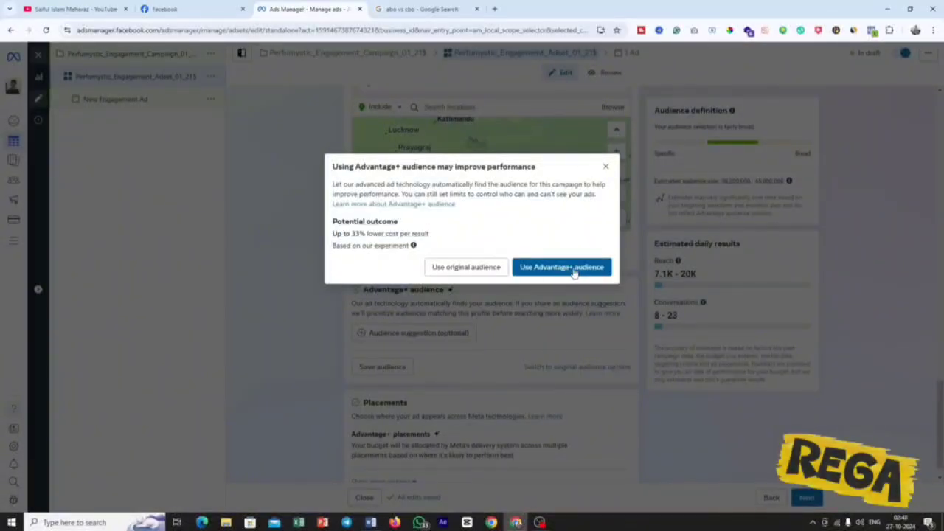
{"action": "left_click", "coordinate": [564, 271]}
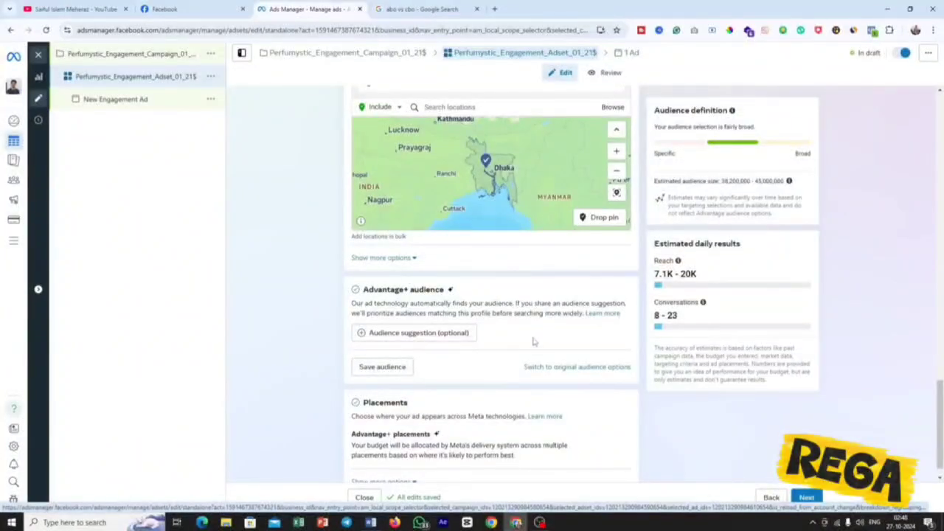
{"action": "left_click", "coordinate": [427, 337]}
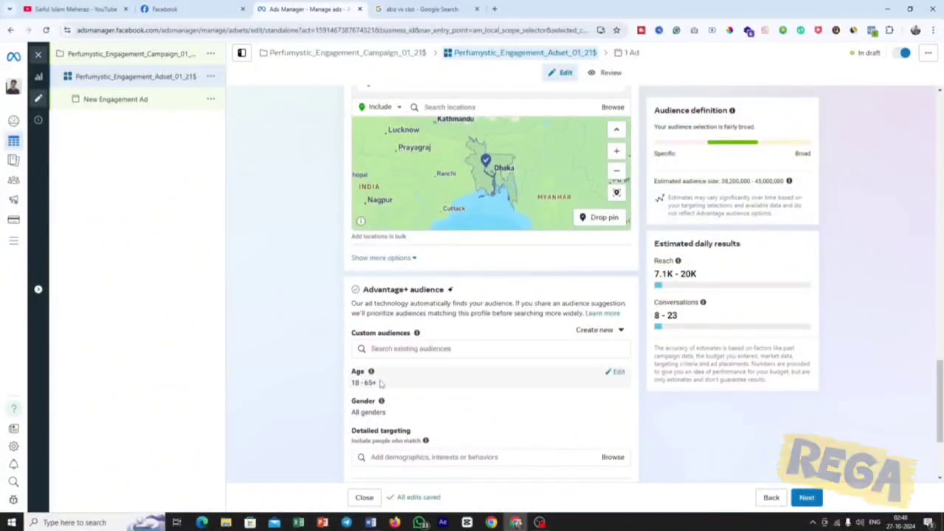
Check the age line in the Word campaign brief and set the audience's age range in Ads Manager to 20–50.
{"action": "left_click", "coordinate": [378, 522]}
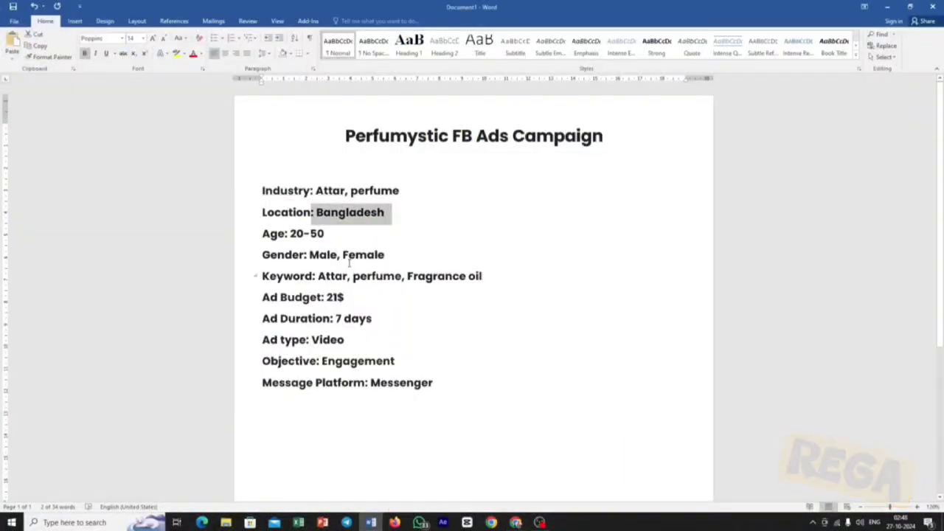
{"action": "left_click_drag", "start_coordinate": [330, 235], "coordinate": [290, 234]}
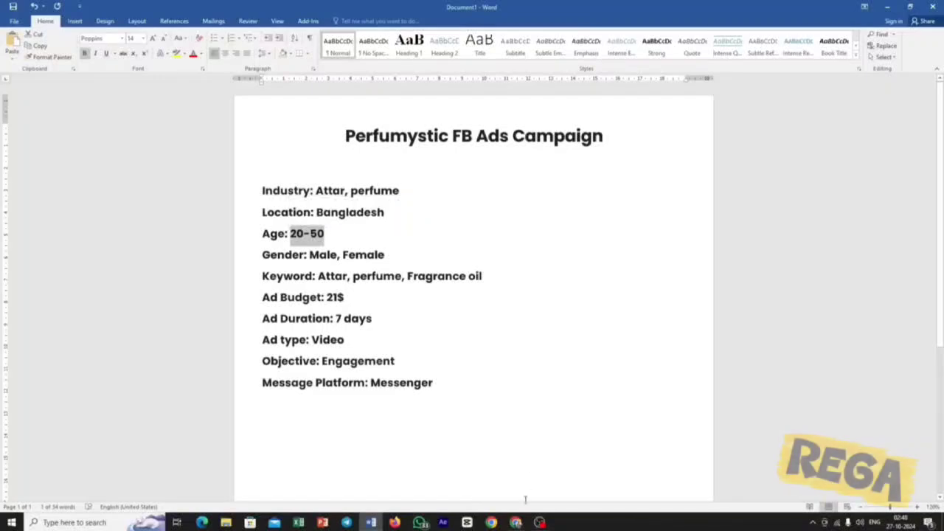
{"action": "mouse_move", "coordinate": [516, 522]}
{"action": "left_click", "coordinate": [516, 472]}
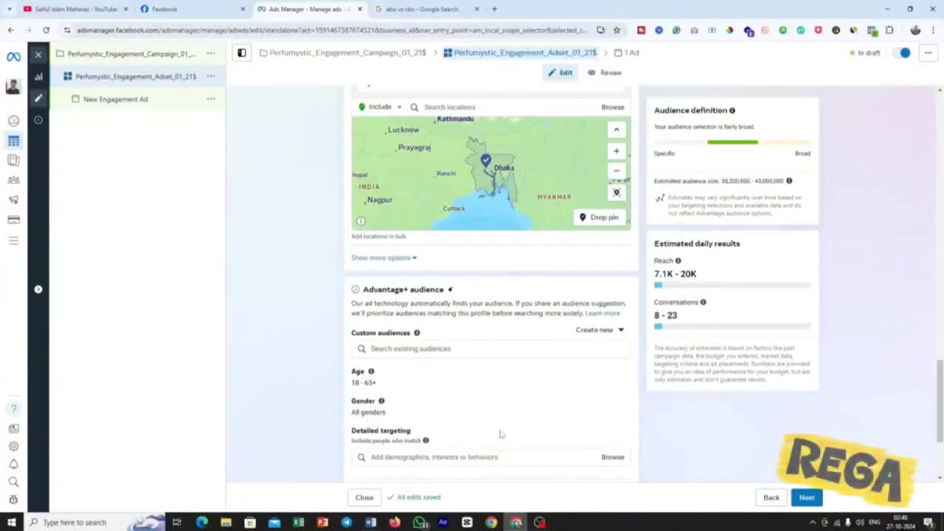
{"action": "left_click", "coordinate": [606, 372]}
{"action": "left_click", "coordinate": [374, 387]}
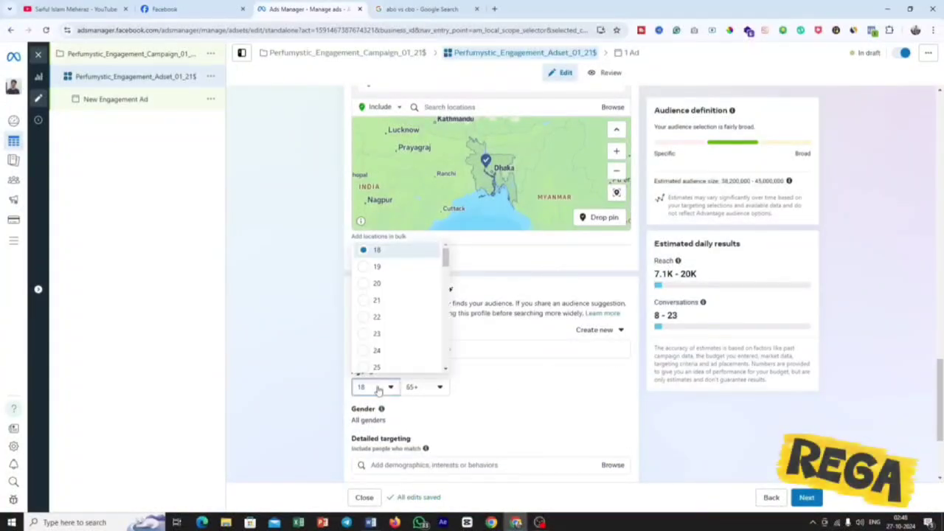
{"action": "left_click", "coordinate": [374, 285]}
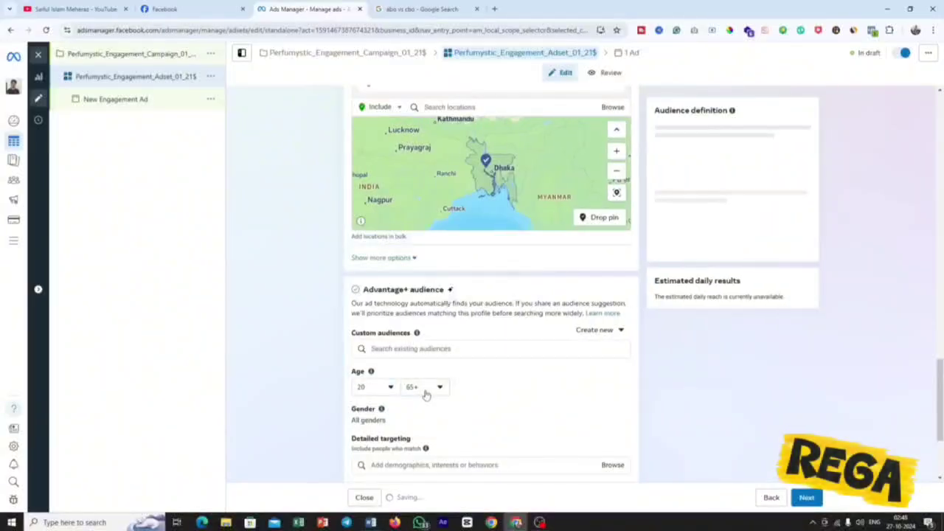
{"action": "left_click", "coordinate": [426, 389]}
{"action": "scroll", "coordinate": [431, 324], "scroll_direction": "up", "scroll_amount": 3}
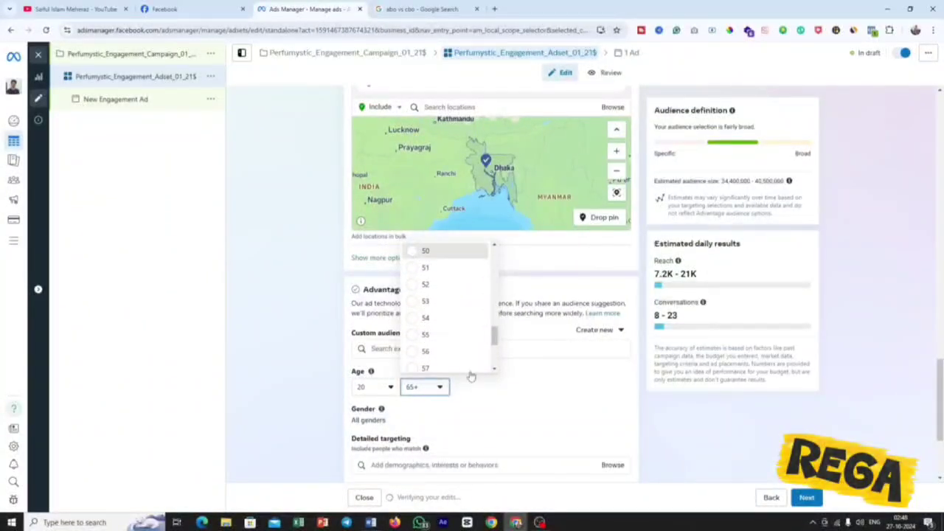
{"action": "left_click", "coordinate": [416, 251]}
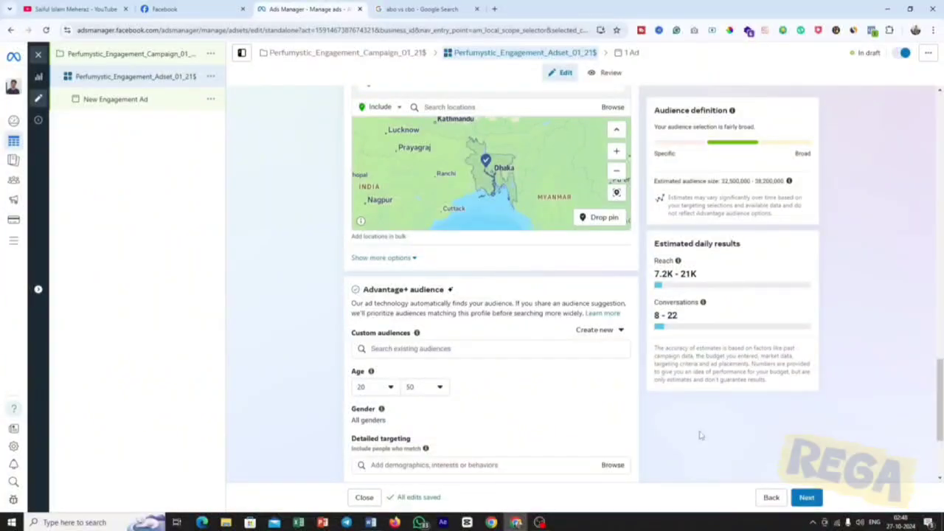
Check the gender line in the Word campaign brief and keep the audience's gender in Ads Manager on All.
{"action": "scroll", "coordinate": [643, 421], "scroll_direction": "down", "scroll_amount": 2}
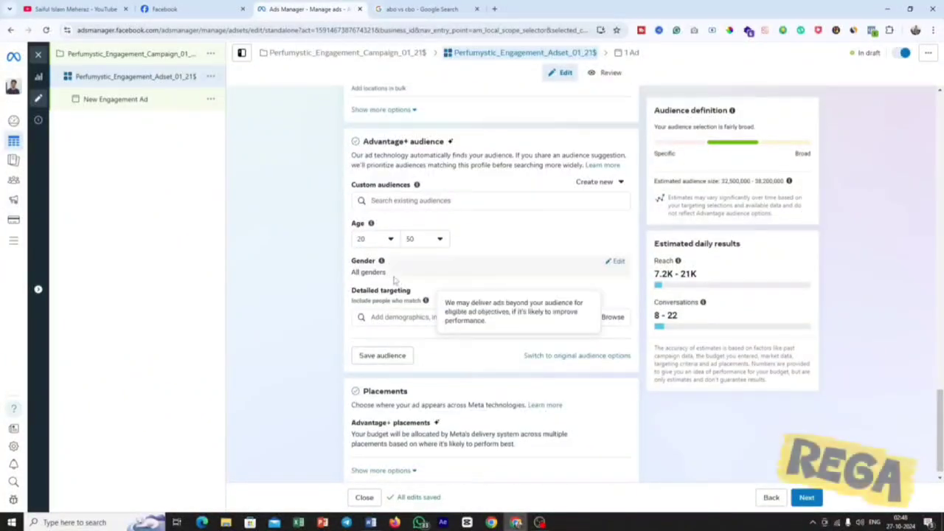
{"action": "left_click", "coordinate": [370, 522]}
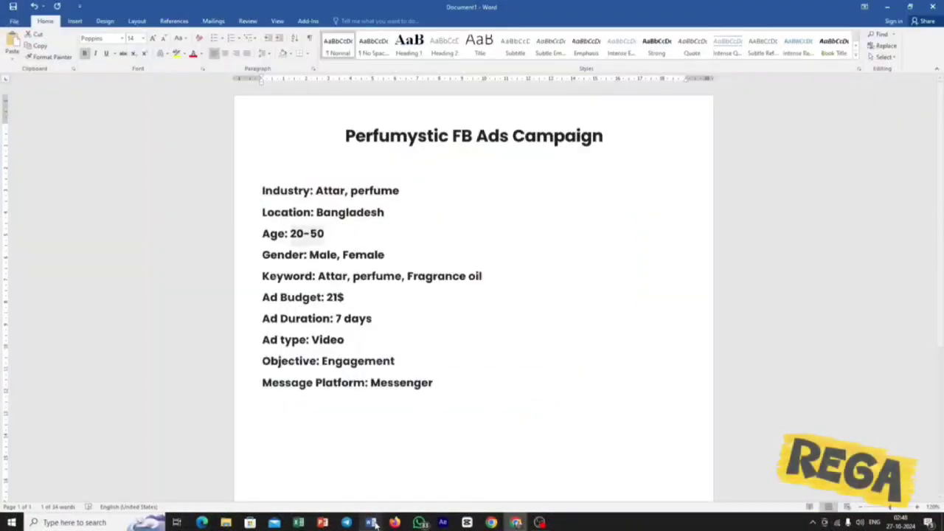
{"action": "left_click_drag", "start_coordinate": [386, 252], "coordinate": [309, 254]}
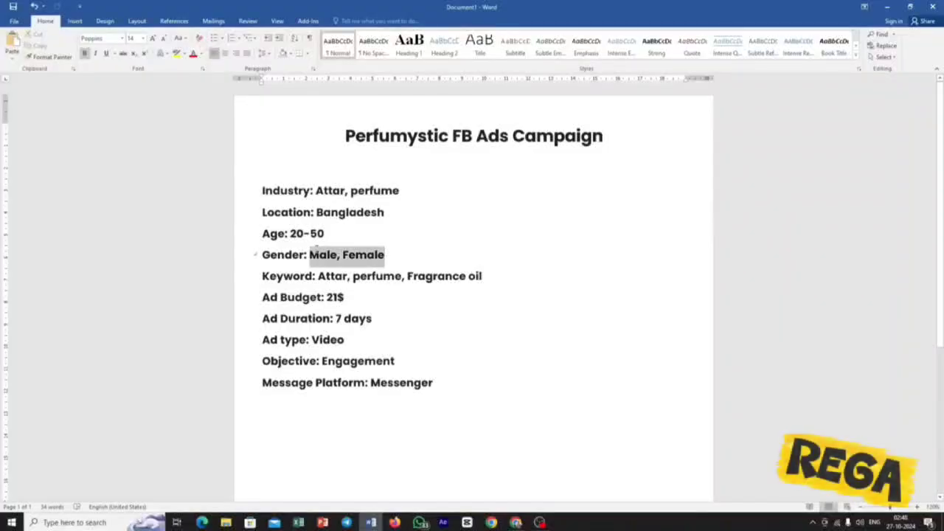
{"action": "key", "text": "alt+Tab"}
{"action": "left_click_drag", "start_coordinate": [351, 296], "coordinate": [415, 301]}
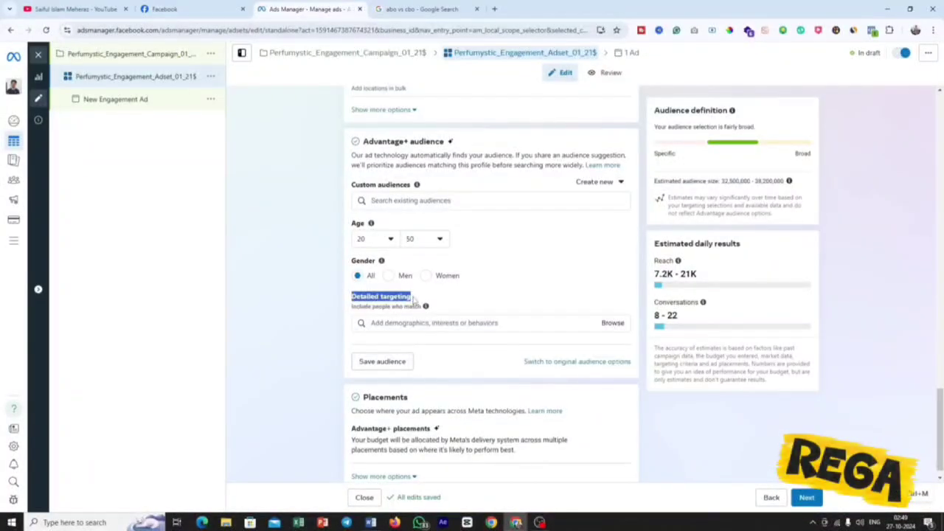
{"action": "left_click", "coordinate": [421, 300]}
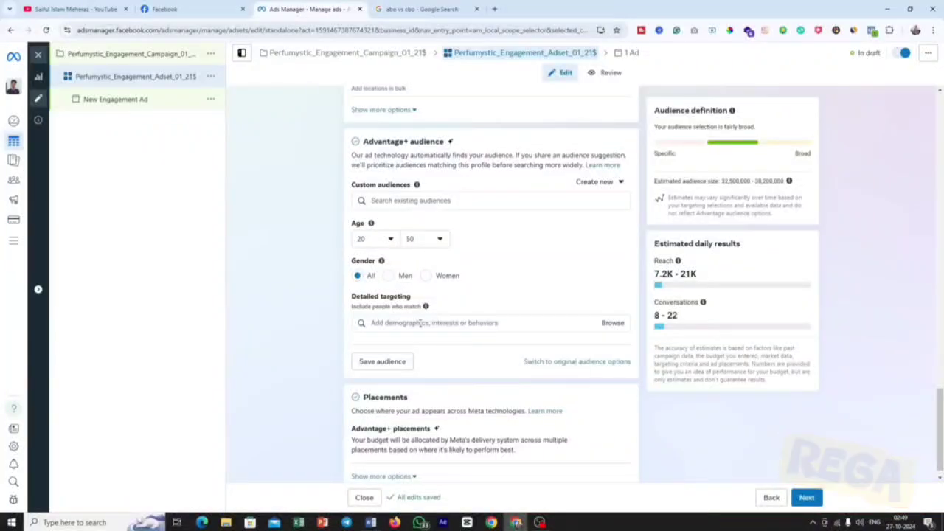
Review each keyword on the Keyword line of the Word campaign brief and return to Ads Manager.
{"action": "left_click", "coordinate": [371, 522]}
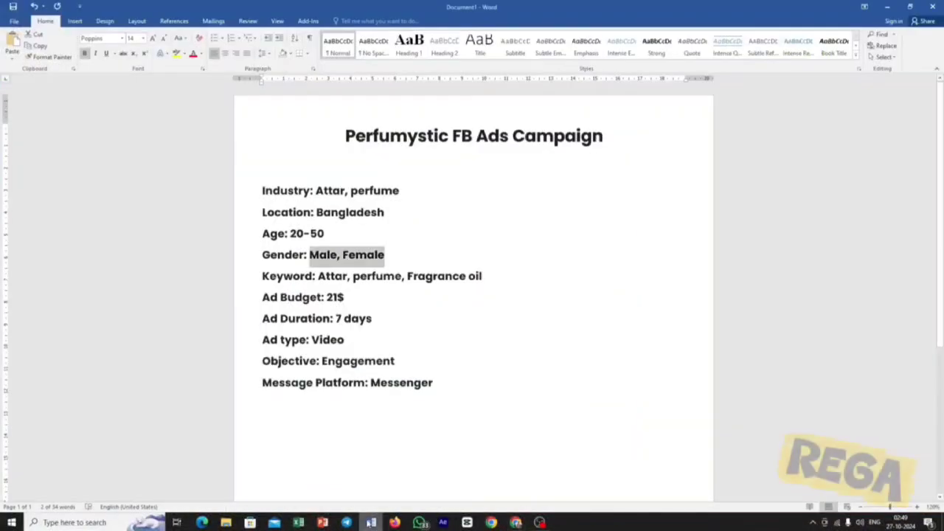
{"action": "left_click", "coordinate": [348, 277]}
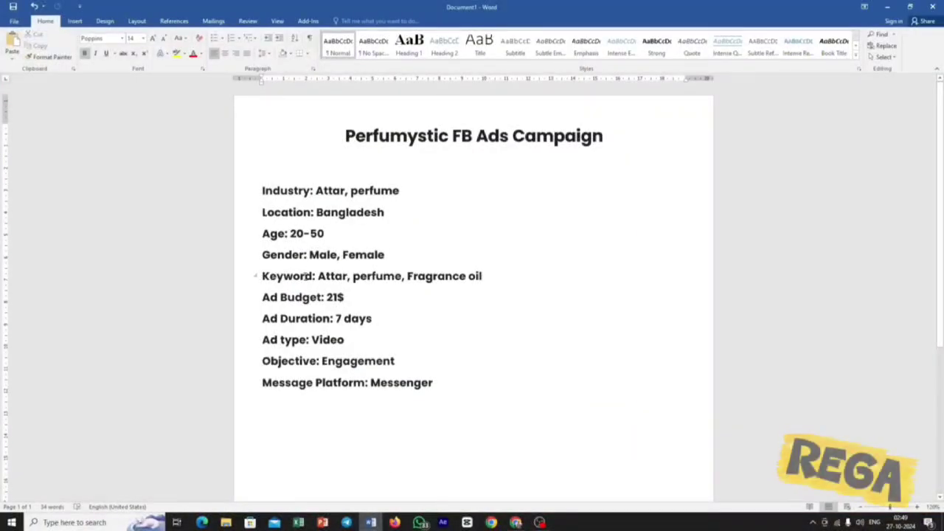
{"action": "double_click", "coordinate": [332, 276]}
{"action": "double_click", "coordinate": [376, 277]}
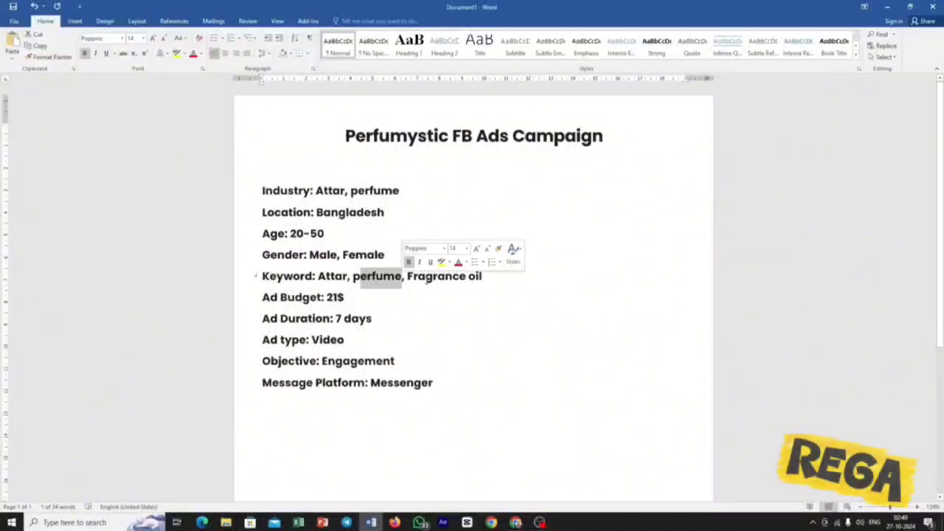
{"action": "left_click_drag", "start_coordinate": [432, 277], "coordinate": [491, 279]}
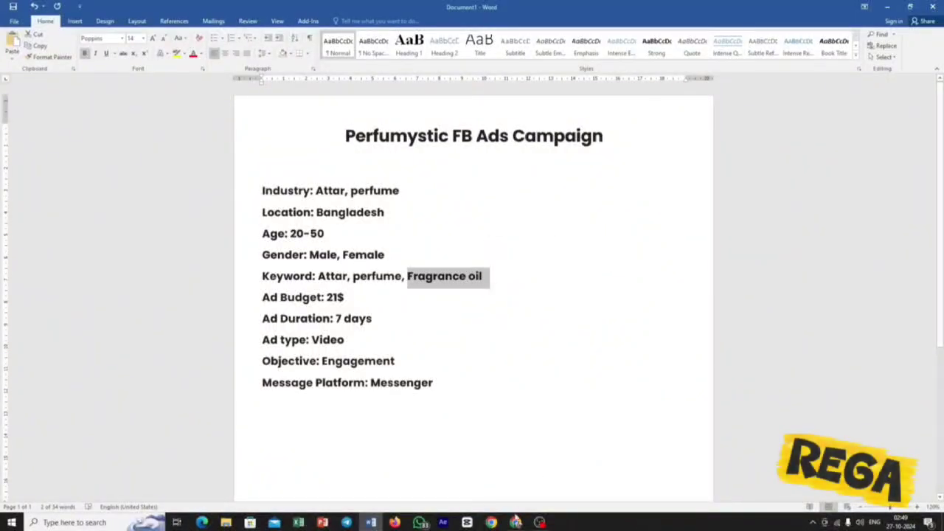
{"action": "left_click", "coordinate": [516, 522]}
Browse the detailed targeting categories and search the options for clothing as an example.
{"action": "left_click", "coordinate": [430, 322]}
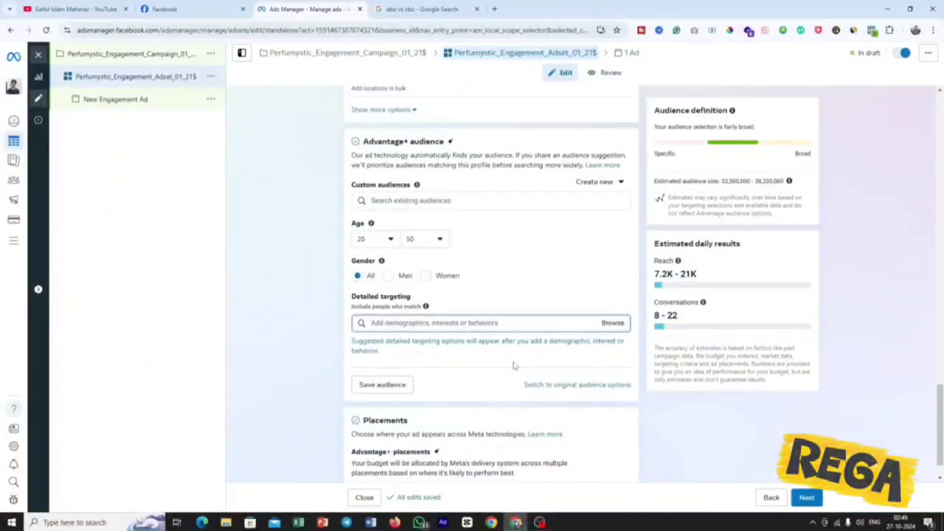
{"action": "left_click", "coordinate": [612, 325]}
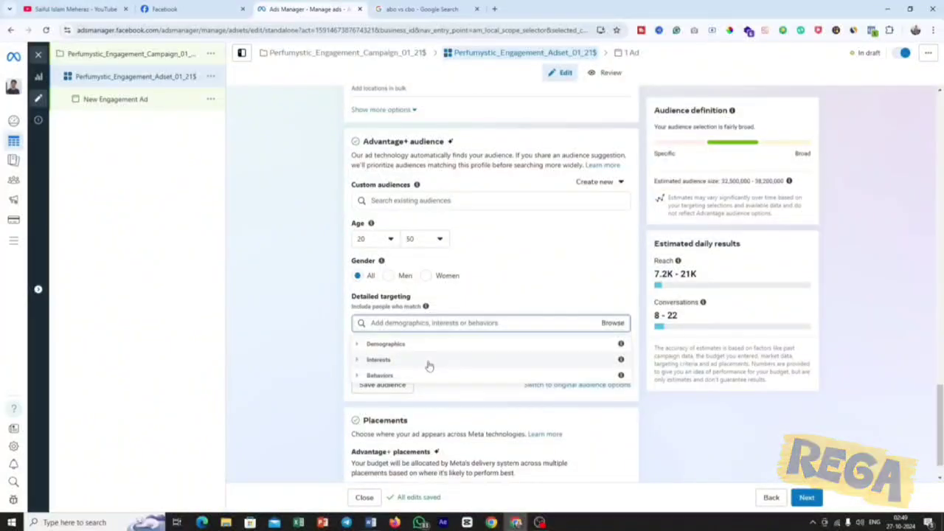
{"action": "left_click", "coordinate": [452, 395]}
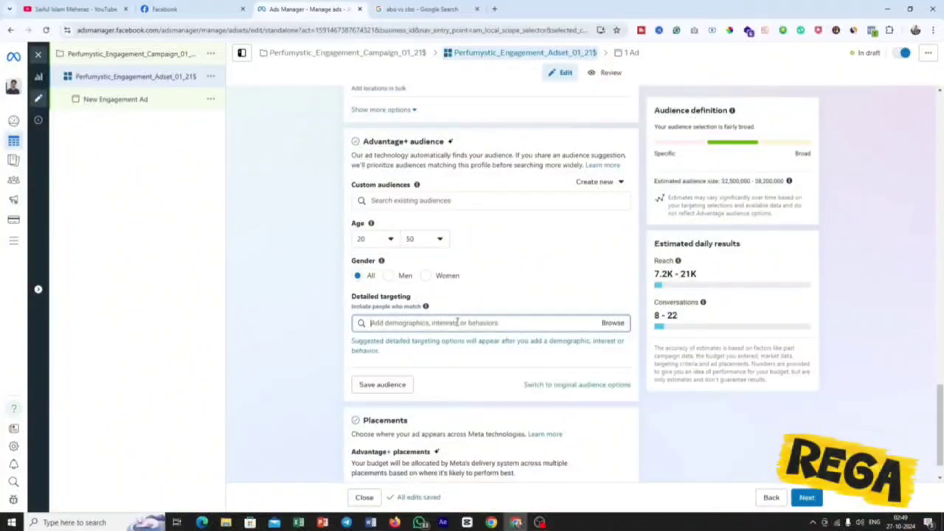
{"action": "type", "text": "d"}
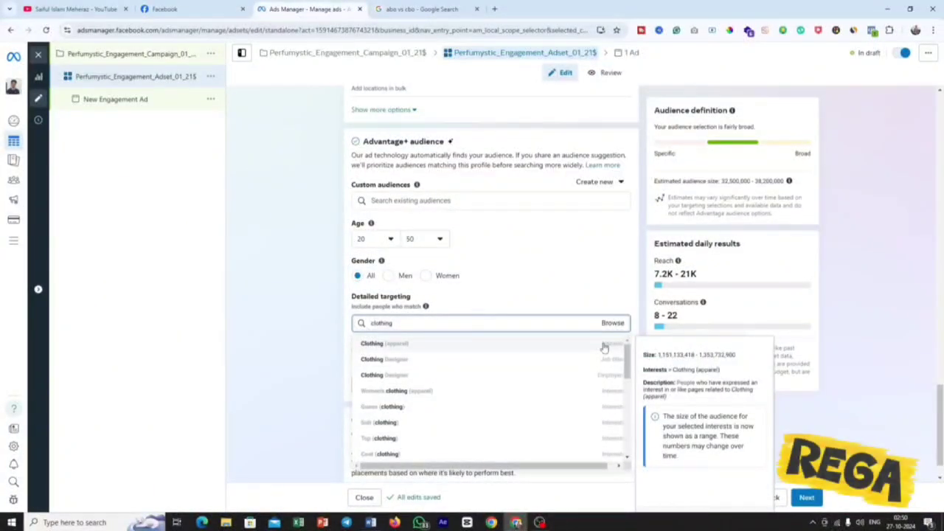
{"action": "left_click", "coordinate": [500, 312]}
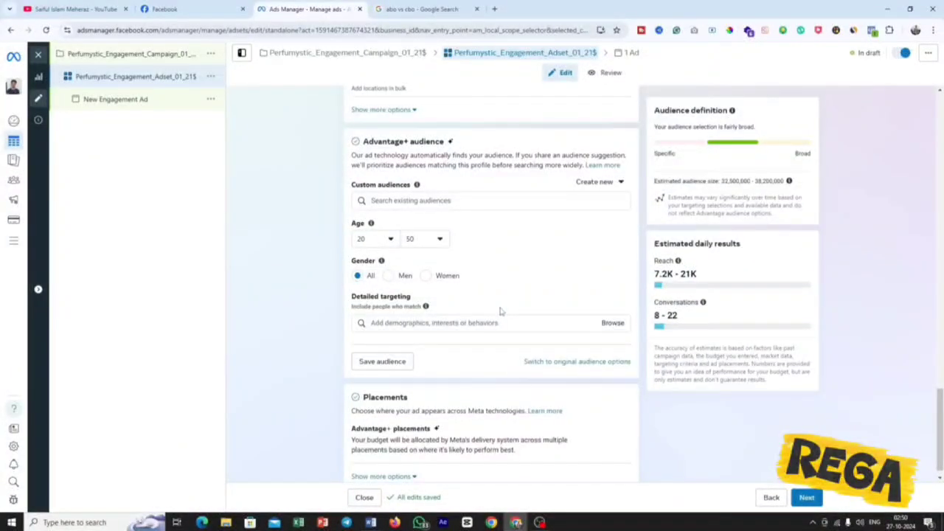
Search the detailed targeting options for attar and for the alternative spelling ator.
{"action": "left_click", "coordinate": [491, 323]}
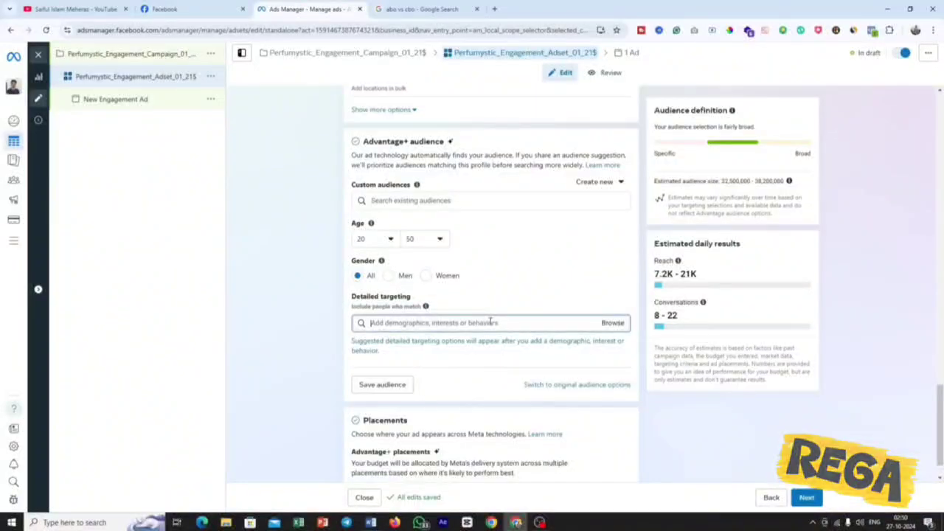
{"action": "type", "text": "attar"}
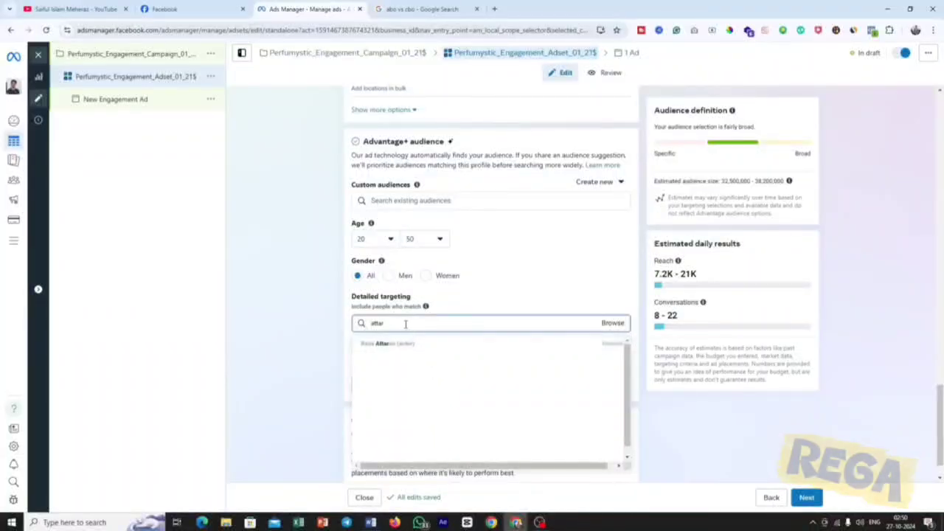
{"action": "key", "text": "BackSpace"}
{"action": "key", "text": "BackSpace"}
{"action": "key", "text": "BackSpace"}
{"action": "key", "text": "BackSpace"}
{"action": "type", "text": "a"}
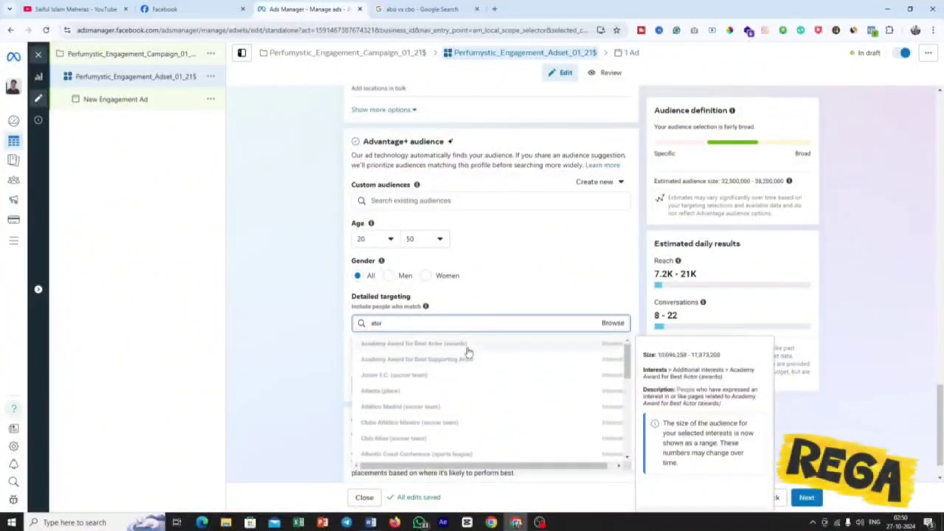
{"action": "scroll", "coordinate": [454, 403], "scroll_direction": "down", "scroll_amount": 3}
Recheck the keywords in the Word brief, search detailed targeting for perfume and add the interest Perfume (Japanese band).
{"action": "left_click", "coordinate": [370, 521]}
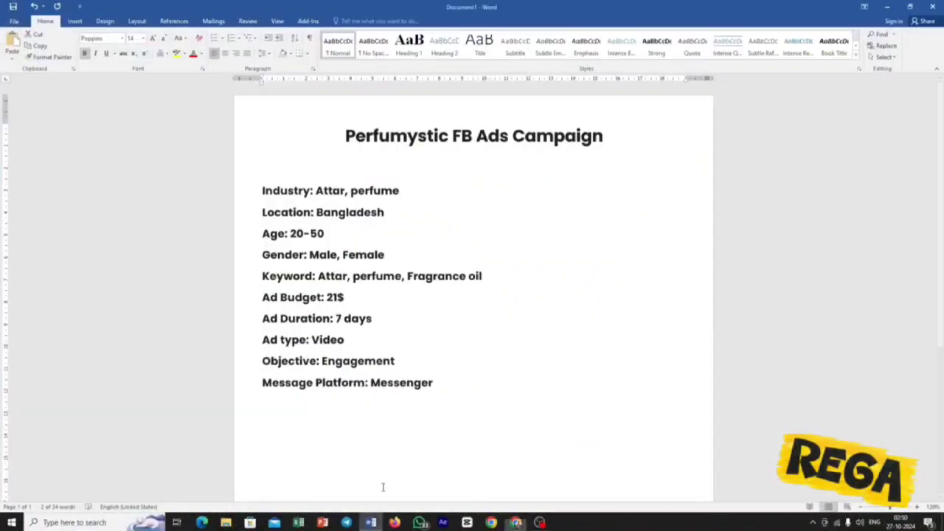
{"action": "left_click_drag", "start_coordinate": [483, 276], "coordinate": [317, 276]}
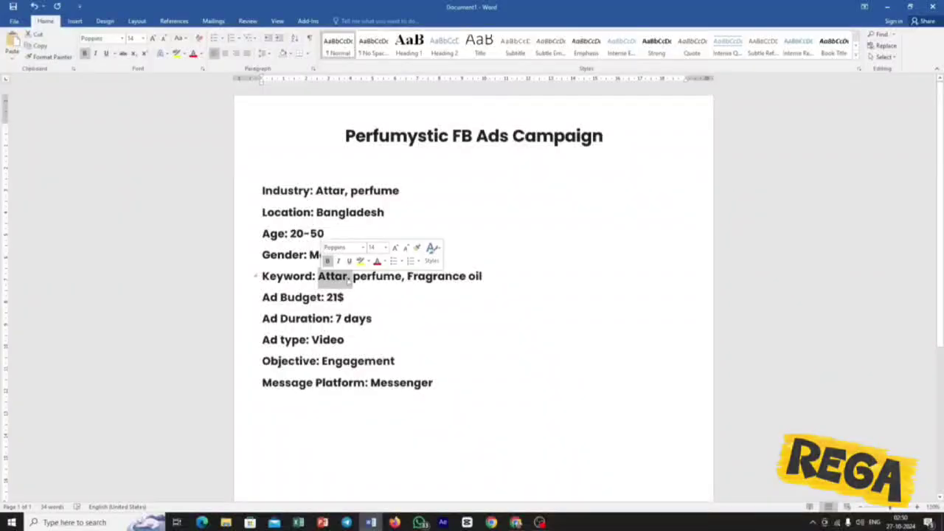
{"action": "left_click", "coordinate": [383, 275]}
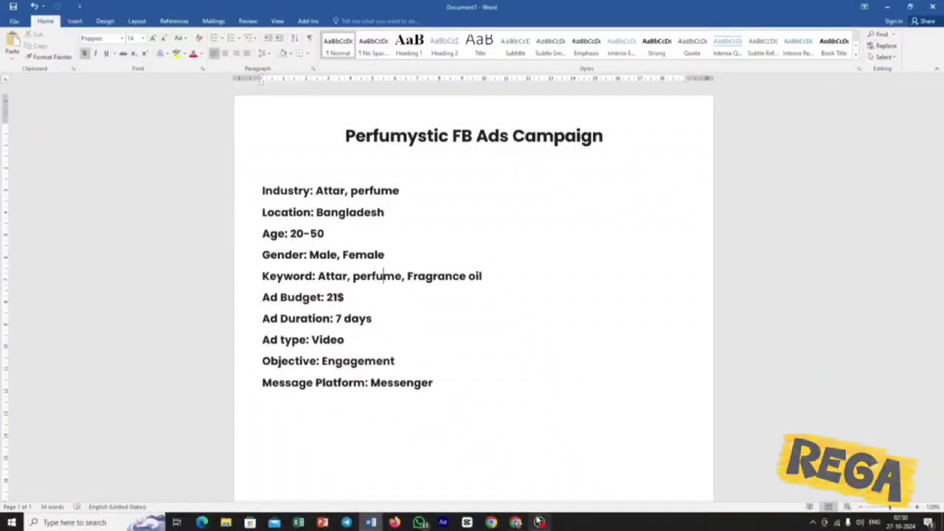
{"action": "left_click", "coordinate": [516, 522]}
{"action": "left_click_drag", "start_coordinate": [417, 323], "coordinate": [349, 333]}
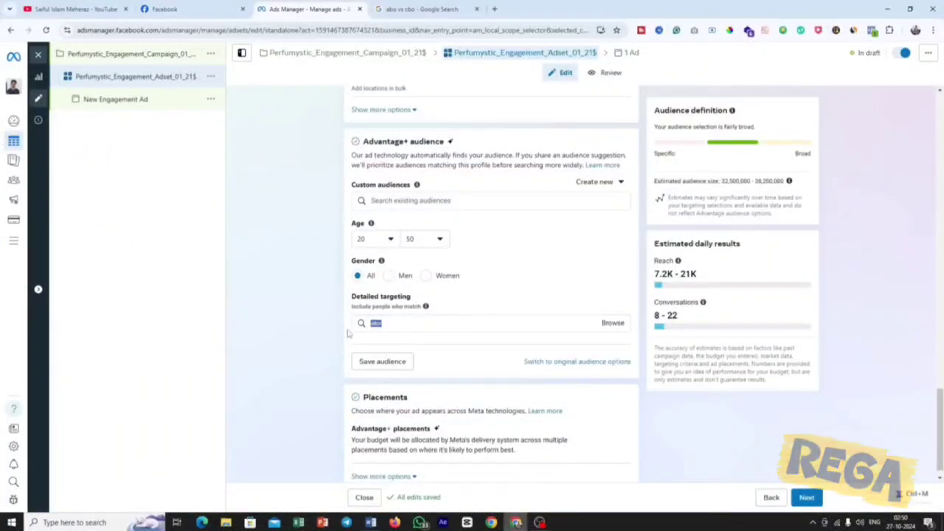
{"action": "key", "text": "BackSpace"}
{"action": "type", "text": "perfu"}
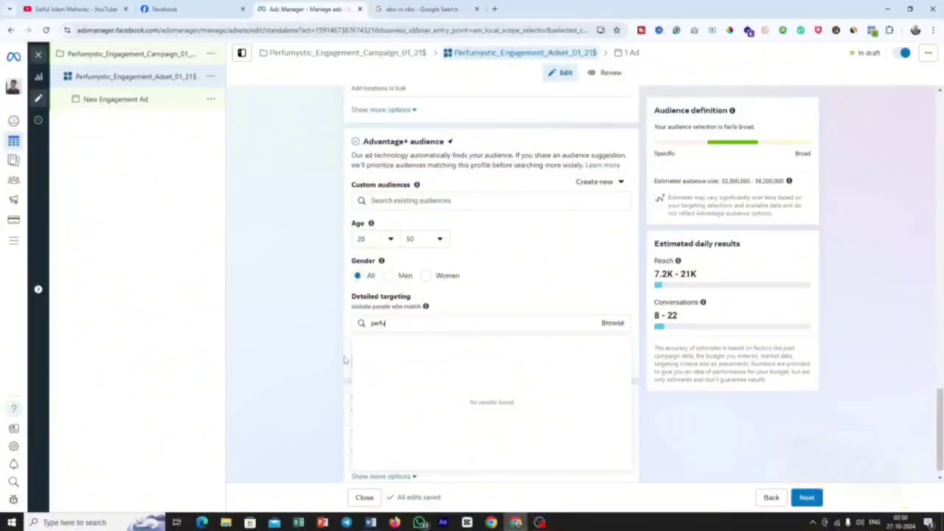
{"action": "type", "text": "me"}
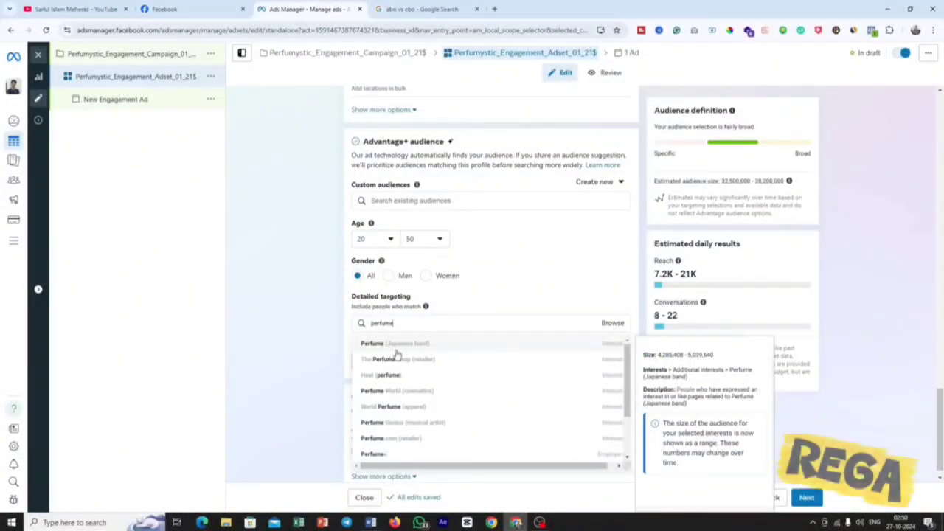
{"action": "left_click", "coordinate": [601, 345]}
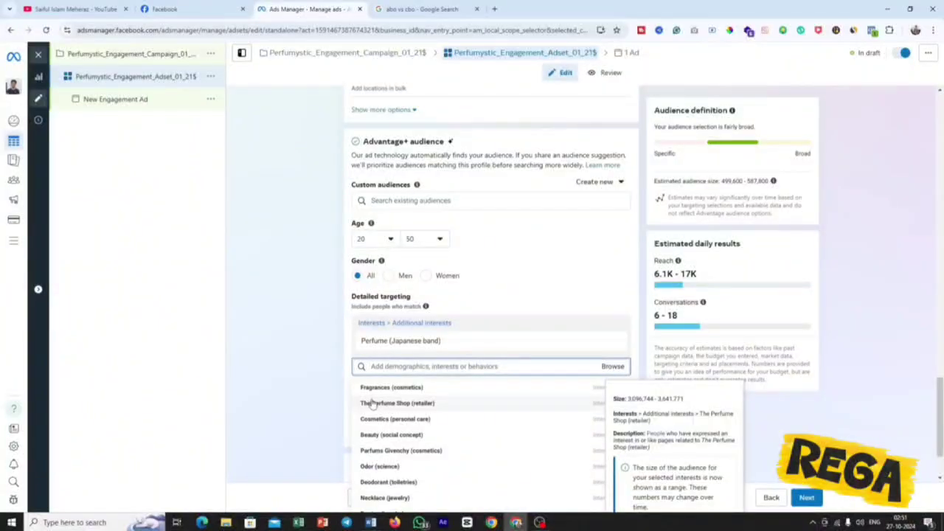
Add the interest The Perfume Shop (retailer), copy Fragrance oil from the Word brief and add Fragrance oil (cleaning) to detailed targeting.
{"action": "left_click", "coordinate": [432, 406]}
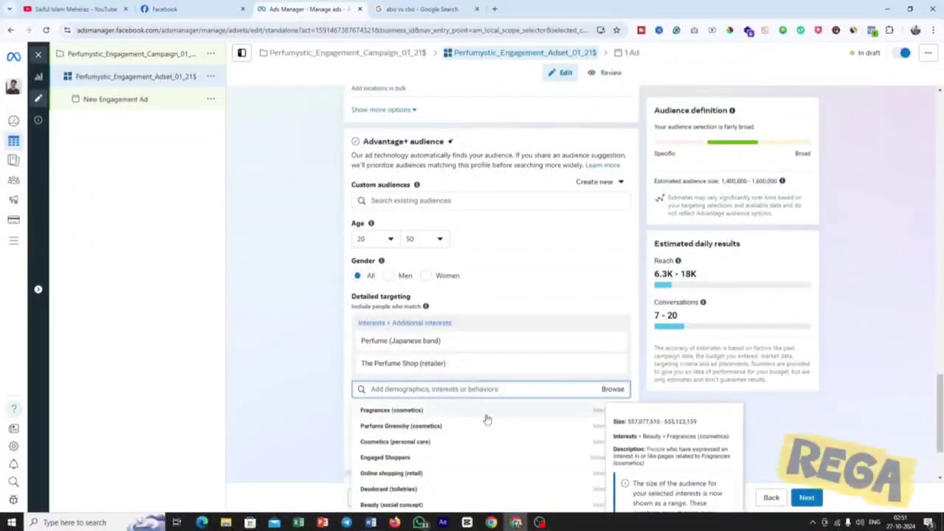
{"action": "left_click", "coordinate": [371, 522]}
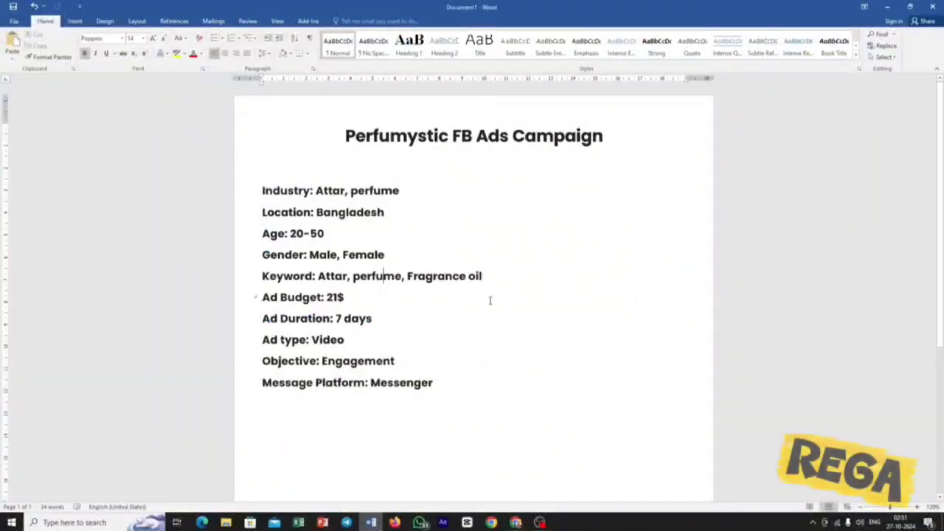
{"action": "left_click_drag", "start_coordinate": [408, 276], "coordinate": [482, 276]}
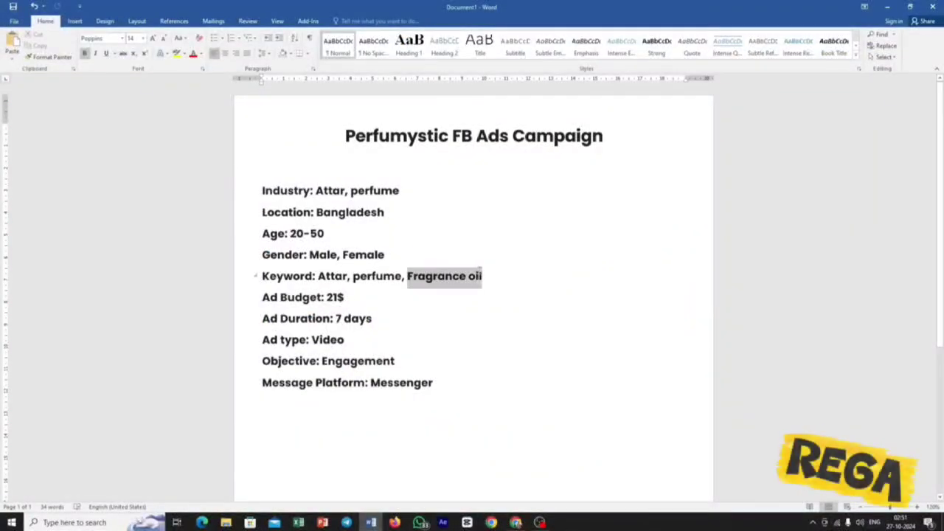
{"action": "right_click", "coordinate": [473, 276]}
{"action": "left_click", "coordinate": [494, 292]}
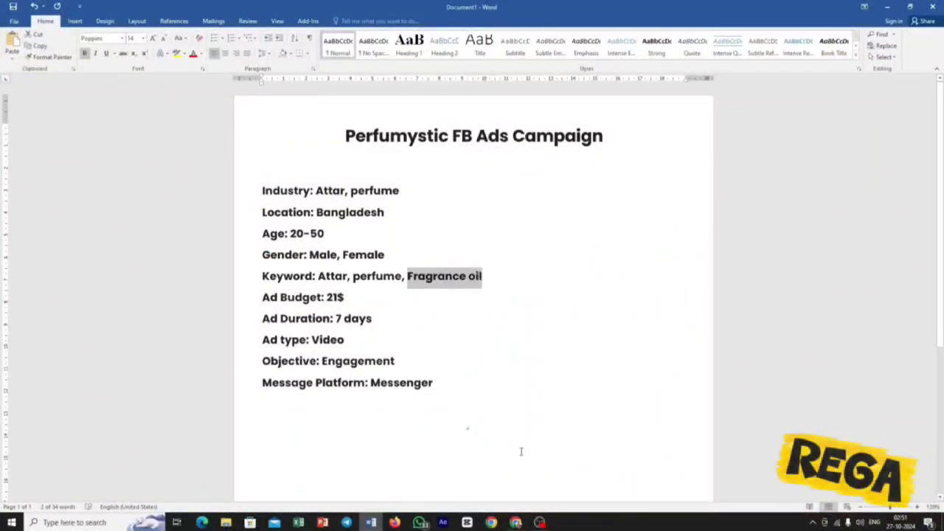
{"action": "left_click", "coordinate": [515, 522]}
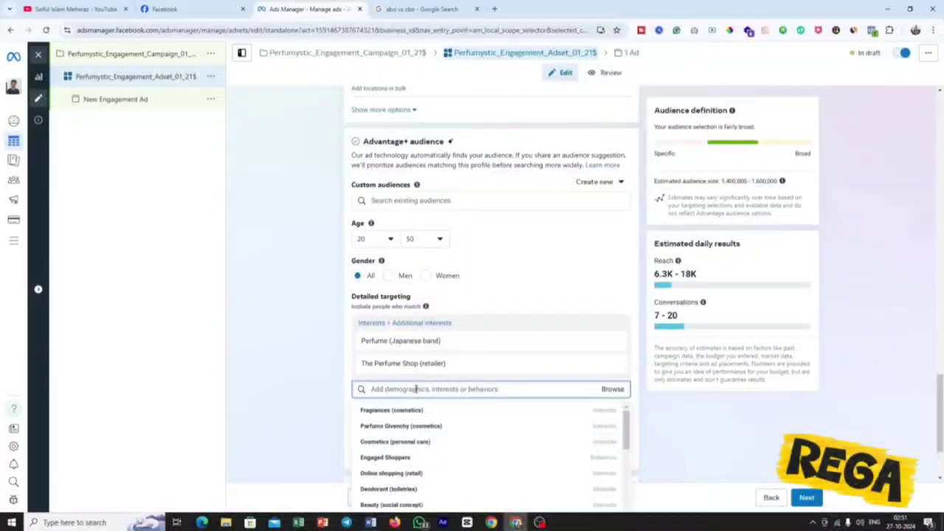
{"action": "key", "text": "ctrl+v"}
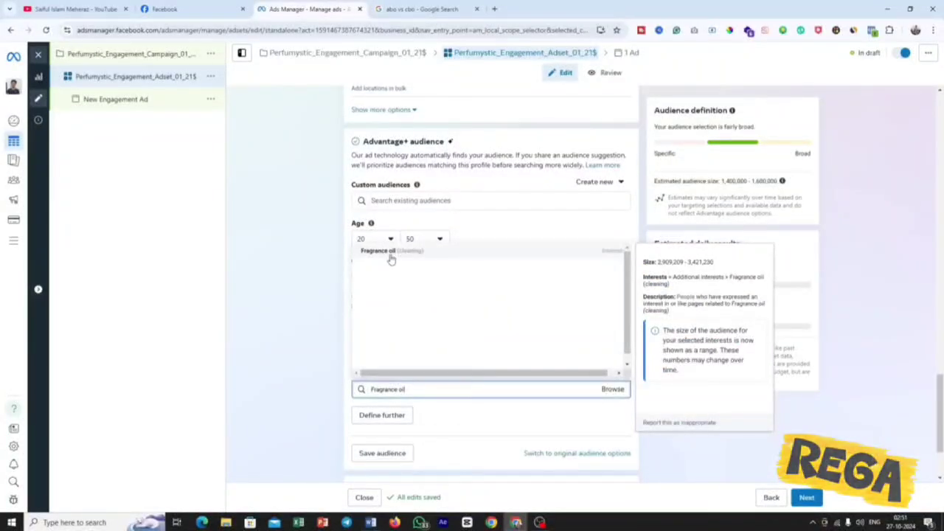
{"action": "left_click", "coordinate": [562, 259]}
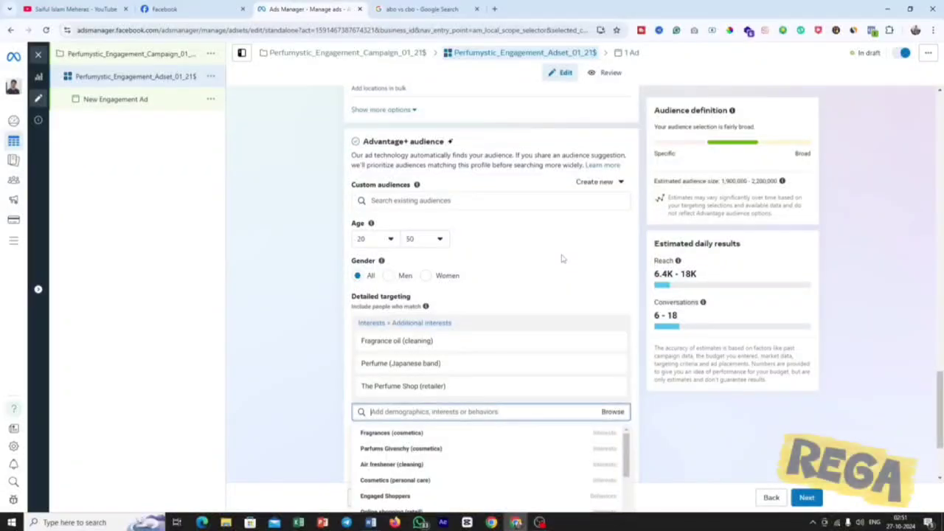
Add the suggested purchase behavior Engaged Shoppers to the detailed targeting and check the selected entries.
{"action": "scroll", "coordinate": [561, 258], "scroll_direction": "down", "scroll_amount": 2}
{"action": "mouse_move", "coordinate": [438, 400]}
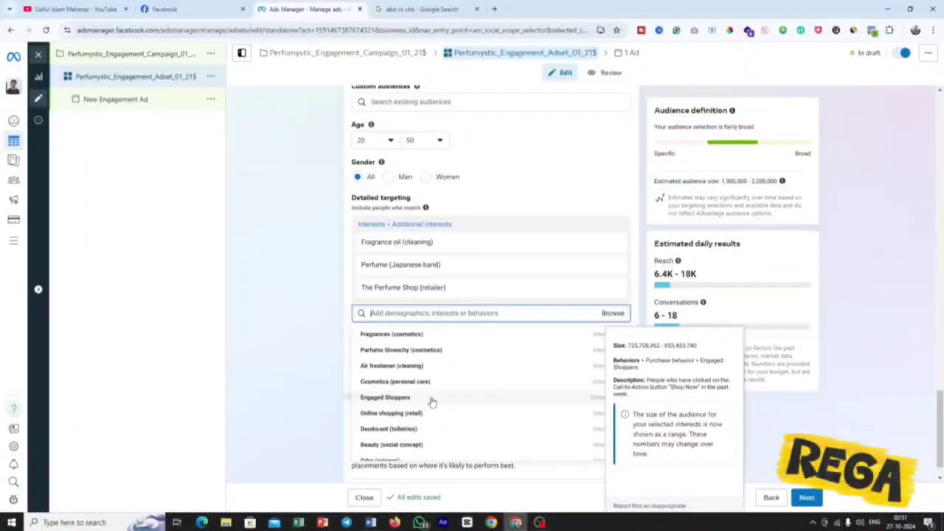
{"action": "left_click", "coordinate": [431, 399]}
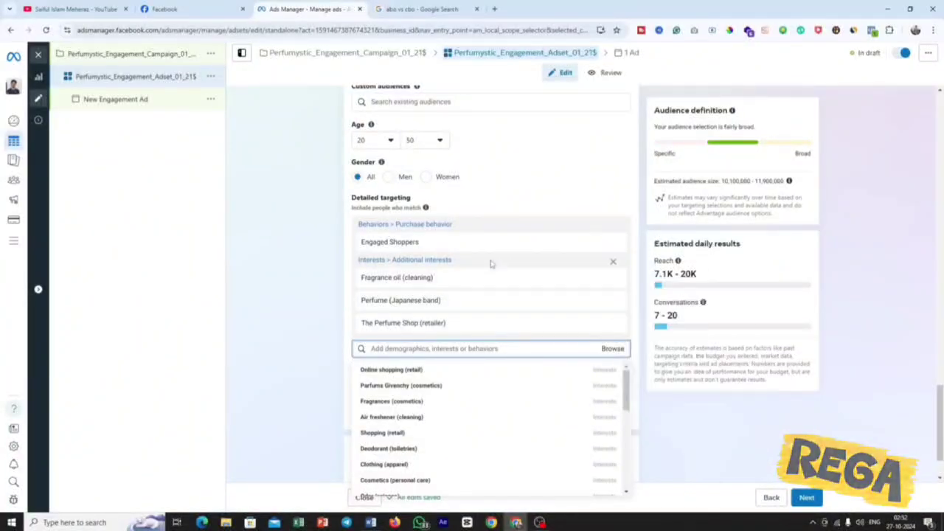
{"action": "mouse_move", "coordinate": [410, 245]}
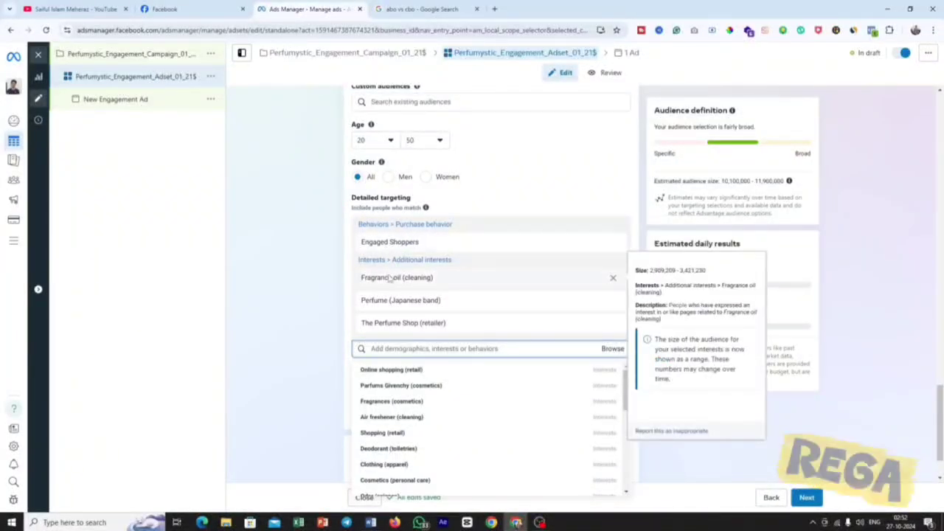
{"action": "mouse_move", "coordinate": [383, 308]}
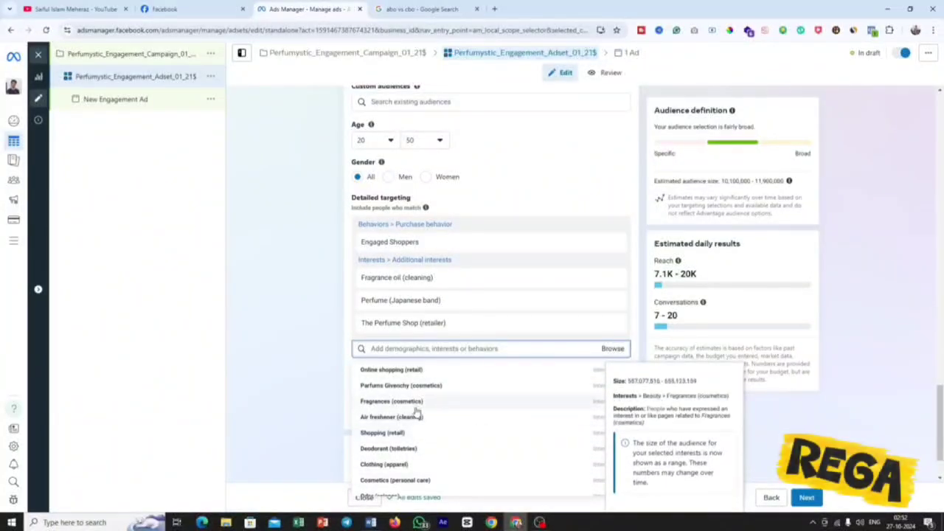
Examine the estimated daily results for the audience, covering reach and conversations.
{"action": "left_click_drag", "start_coordinate": [656, 247], "coordinate": [747, 247]}
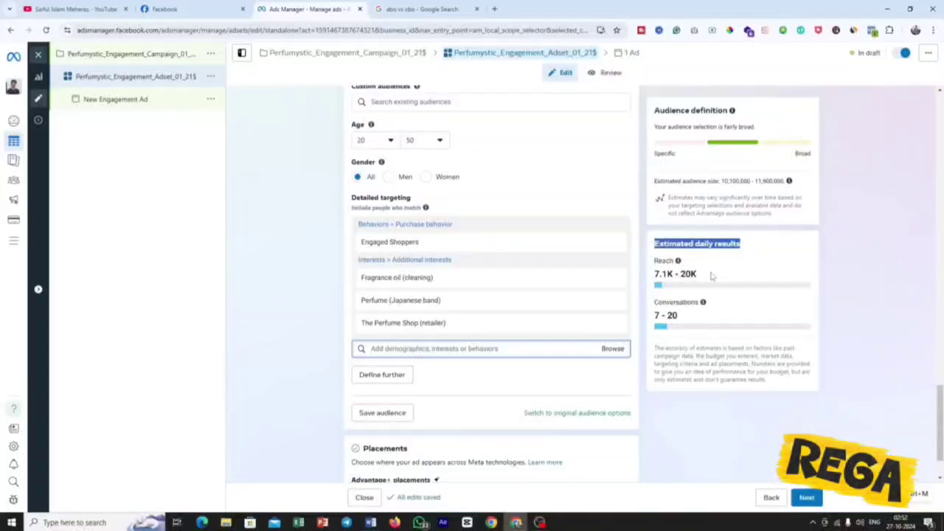
{"action": "left_click_drag", "start_coordinate": [700, 274], "coordinate": [653, 276]}
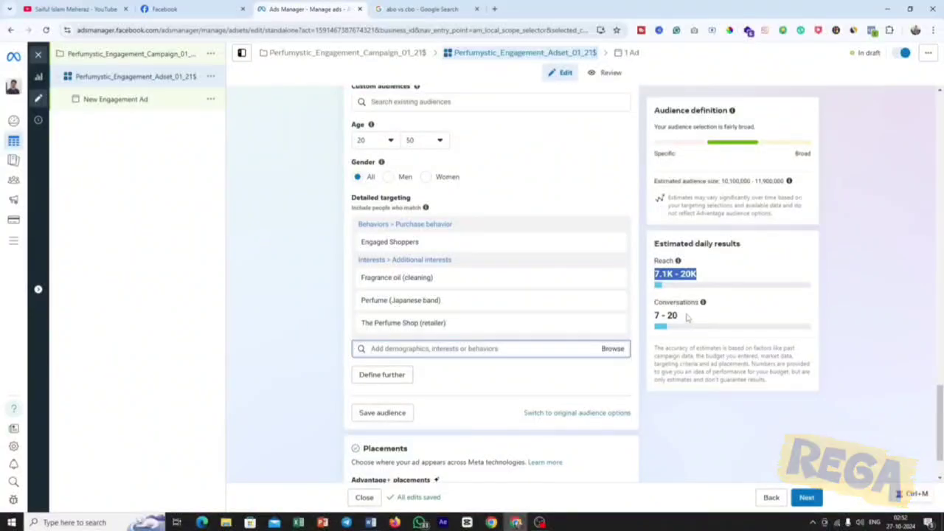
{"action": "left_click_drag", "start_coordinate": [685, 317], "coordinate": [652, 316]}
{"action": "left_click", "coordinate": [713, 319]}
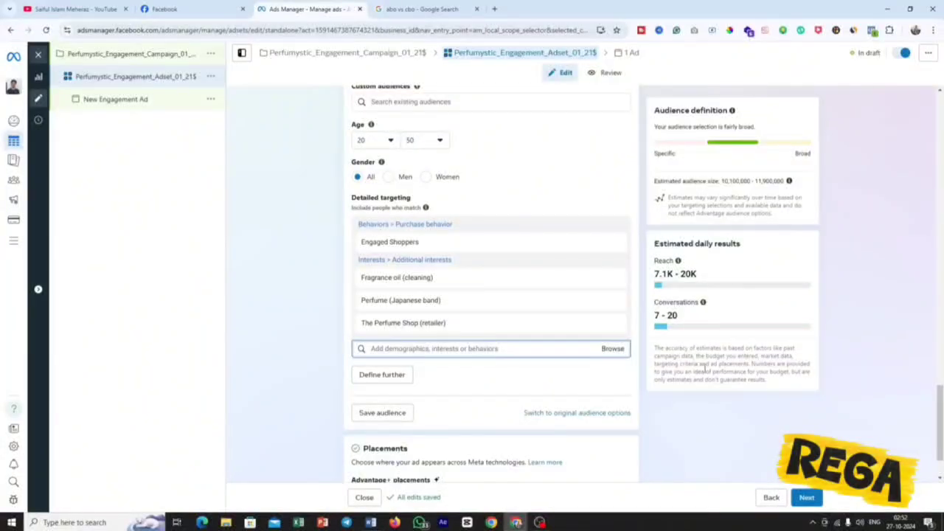
{"action": "left_click_drag", "start_coordinate": [688, 319], "coordinate": [652, 319]}
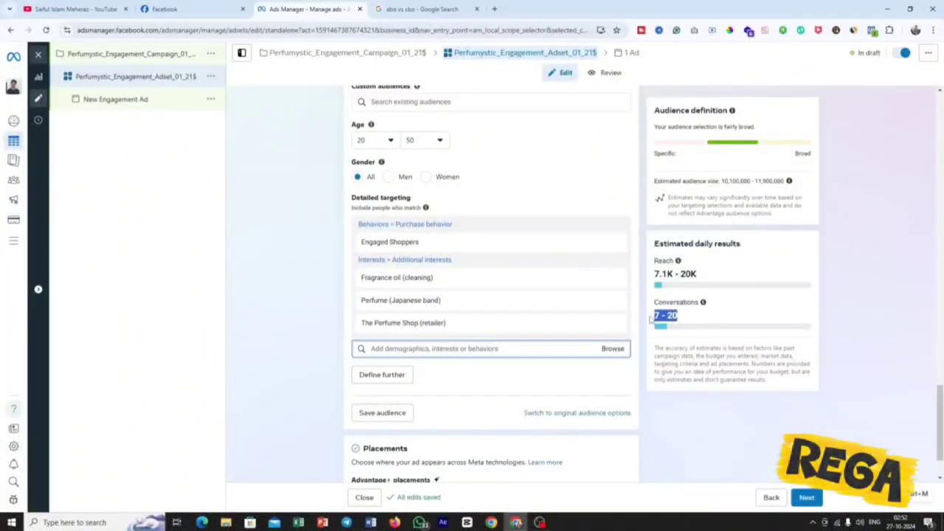
{"action": "left_click", "coordinate": [650, 319]}
Edit the placements, try manual placements, inspect the available platforms and reselect Advantage+ placements.
{"action": "scroll", "coordinate": [437, 210], "scroll_direction": "down", "scroll_amount": 2}
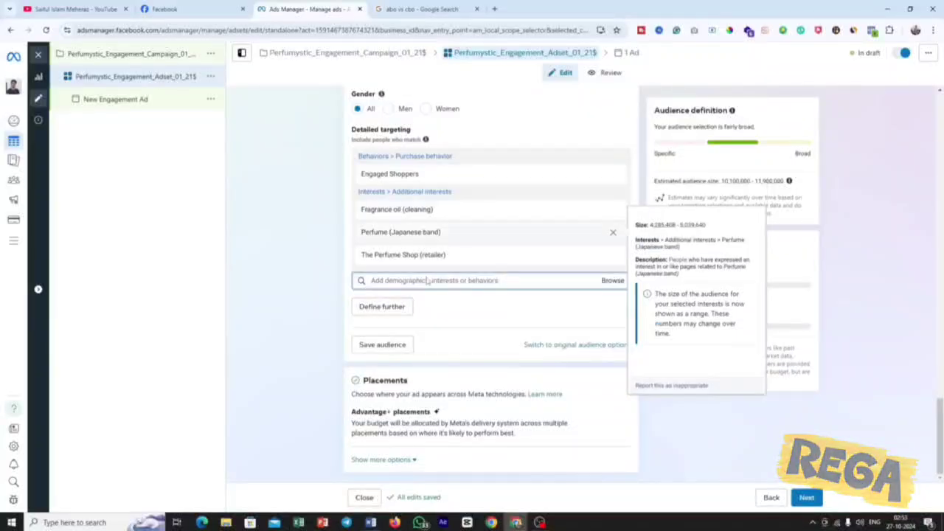
{"action": "double_click", "coordinate": [385, 381]}
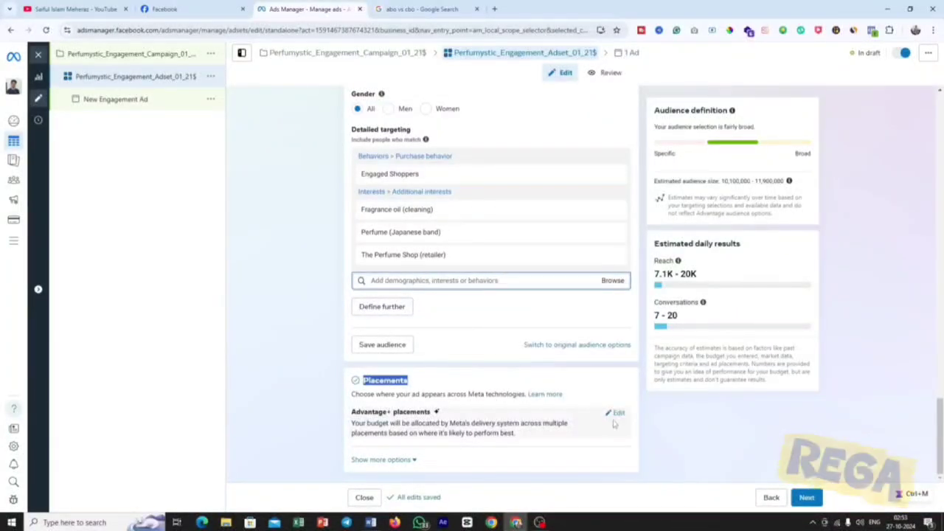
{"action": "left_click", "coordinate": [617, 418]}
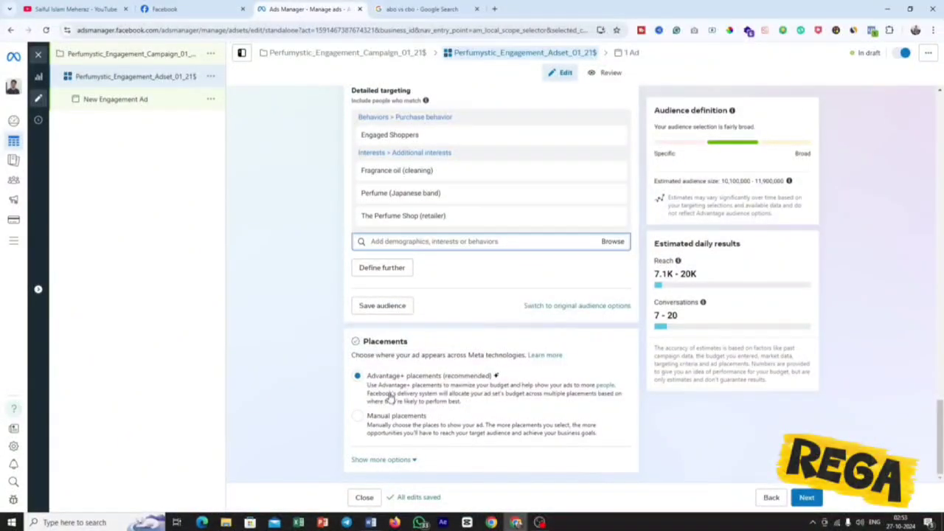
{"action": "left_click", "coordinate": [357, 417]}
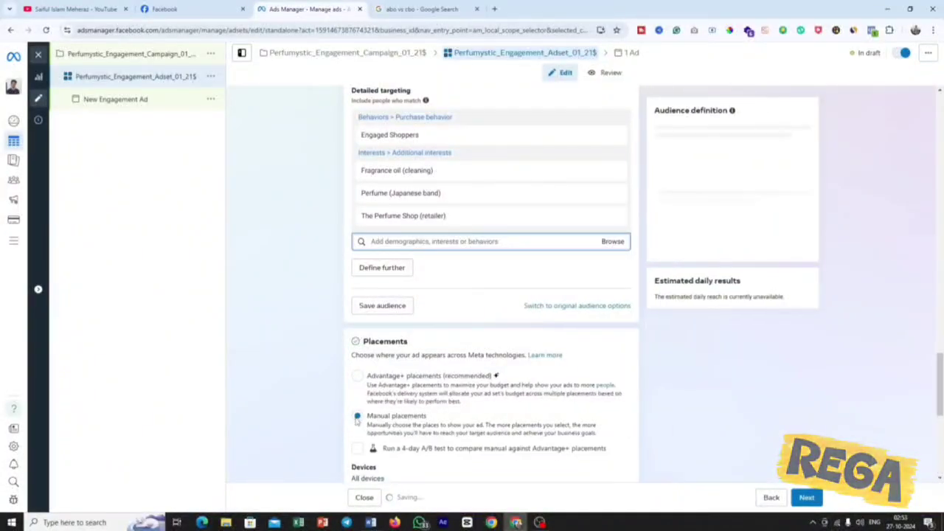
{"action": "scroll", "coordinate": [518, 376], "scroll_direction": "down", "scroll_amount": 2}
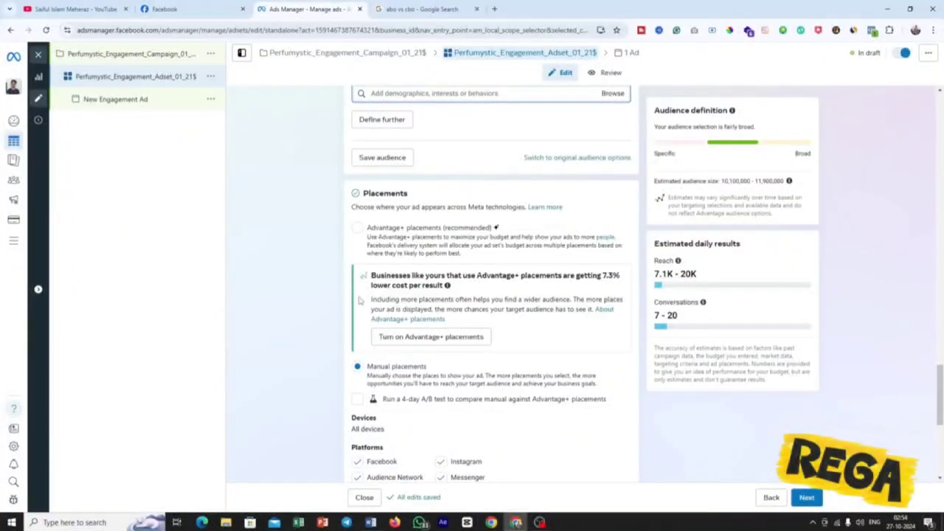
{"action": "left_click", "coordinate": [203, 7]}
{"action": "left_click", "coordinate": [281, 7]}
{"action": "scroll", "coordinate": [507, 356], "scroll_direction": "down", "scroll_amount": 2}
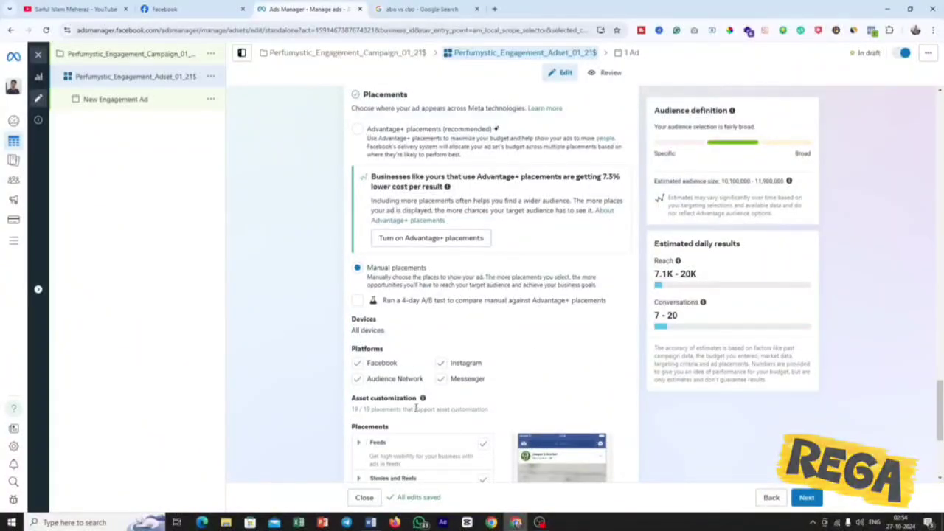
{"action": "scroll", "coordinate": [416, 408], "scroll_direction": "up", "scroll_amount": 2}
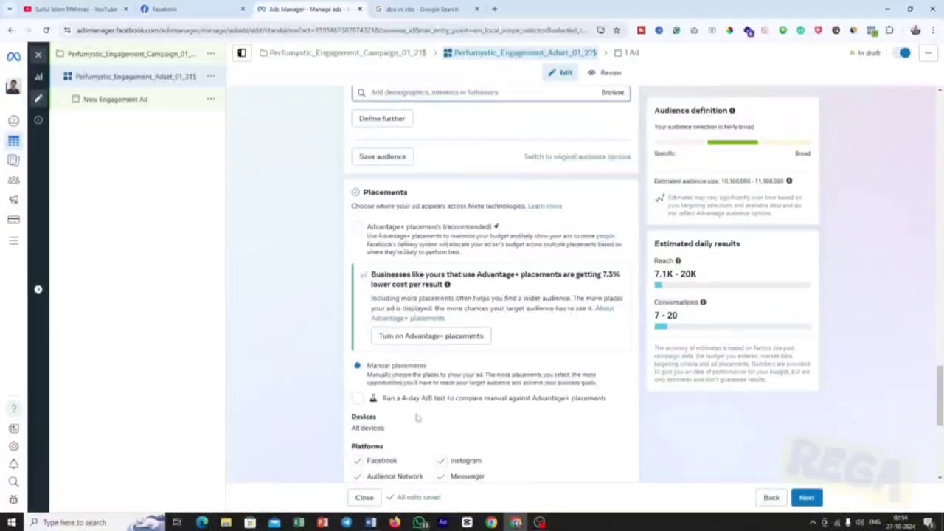
{"action": "left_click", "coordinate": [357, 229]}
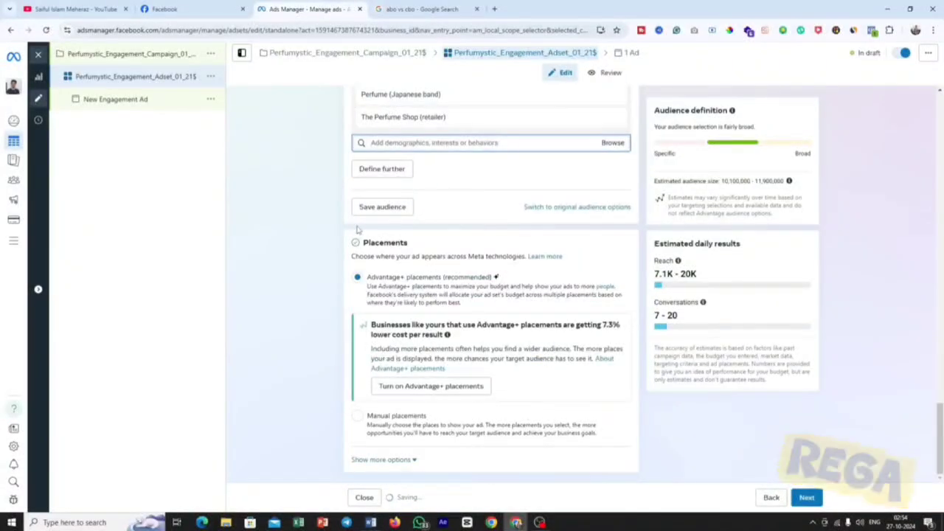
Switch to manual placements, read the cost per result recommendation and set the option back to Advantage+ placements.
{"action": "left_click", "coordinate": [357, 416]}
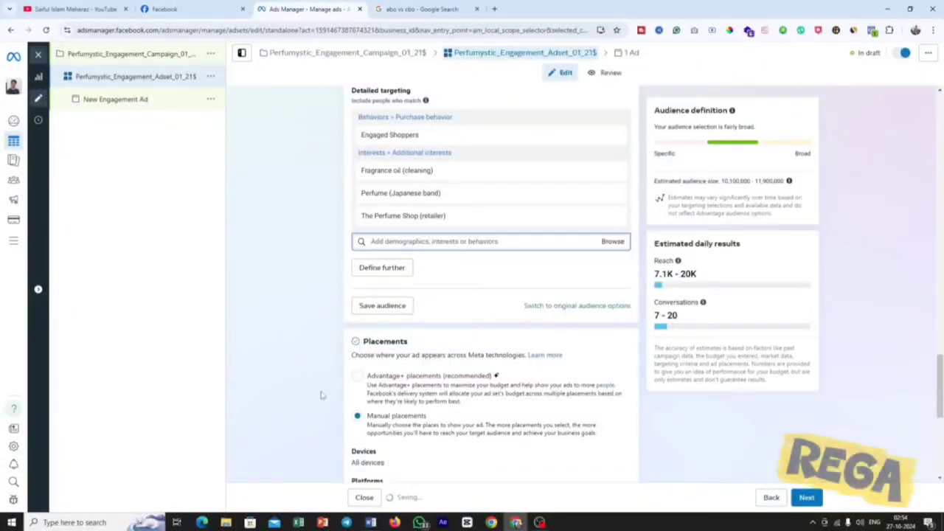
{"action": "scroll", "coordinate": [509, 353], "scroll_direction": "down", "scroll_amount": 1}
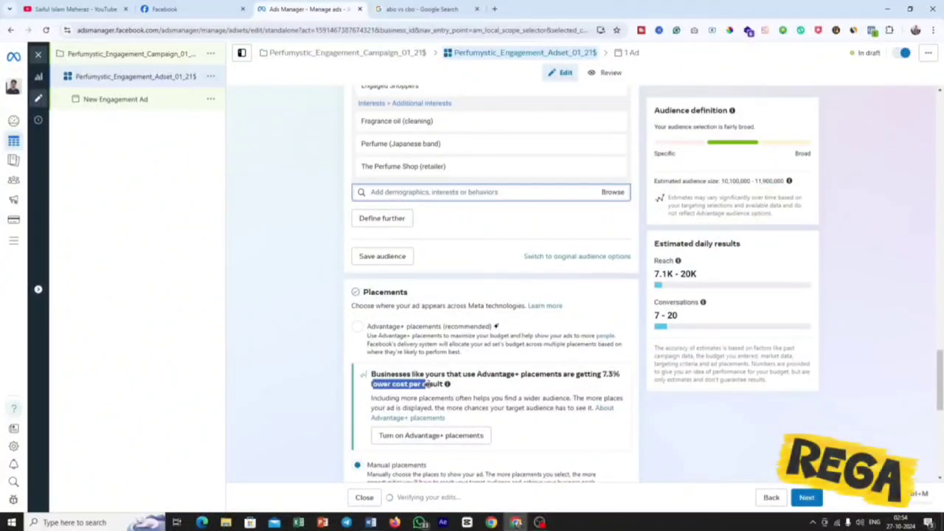
{"action": "left_click_drag", "start_coordinate": [430, 384], "coordinate": [444, 384]}
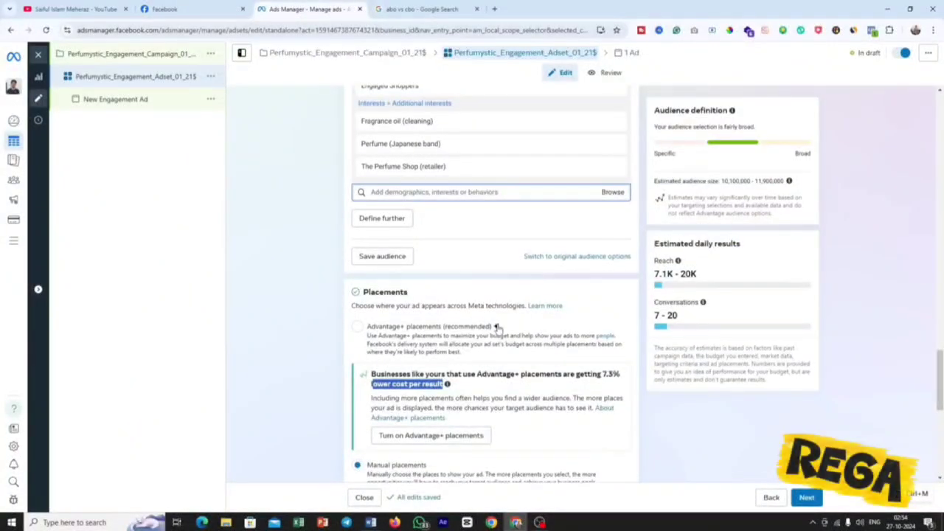
{"action": "left_click", "coordinate": [358, 327]}
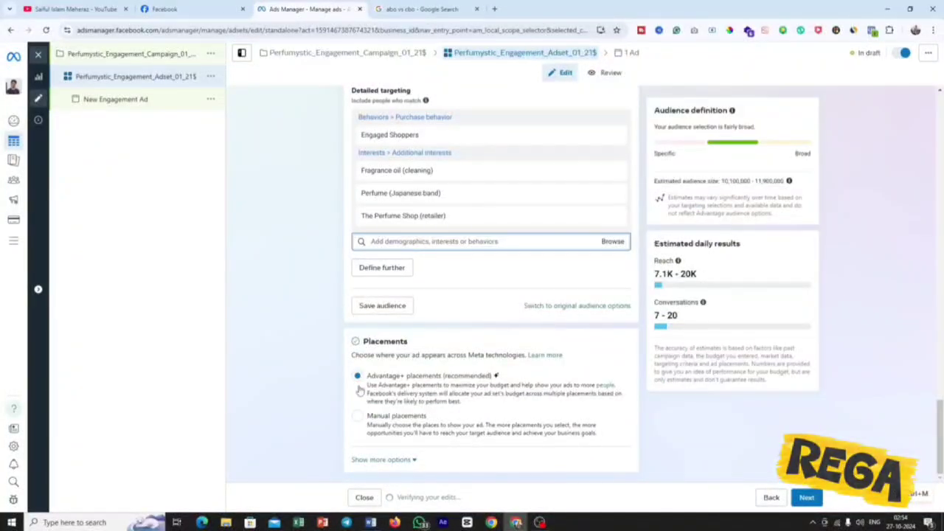
Select manual placements again to review the Facebook, Instagram, Audience Network and Messenger platforms, and restore Advantage+ placements.
{"action": "left_click", "coordinate": [361, 417]}
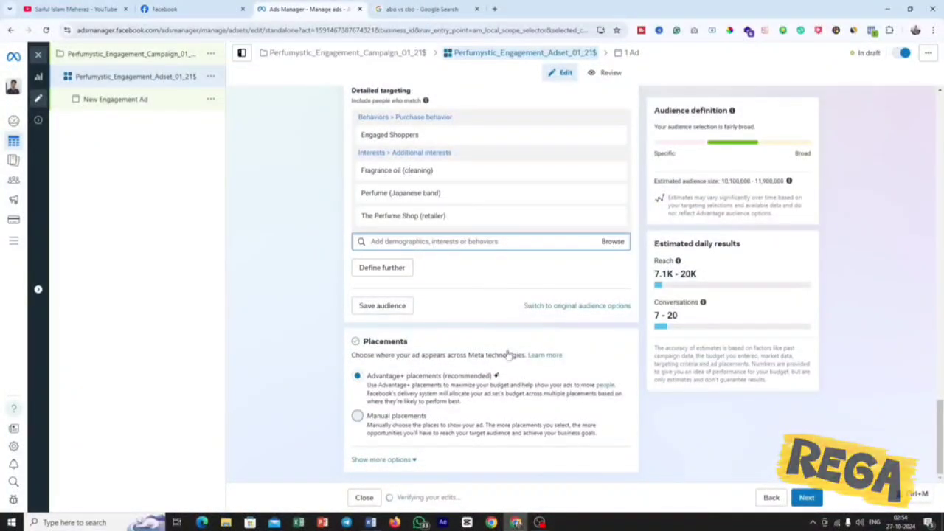
{"action": "scroll", "coordinate": [595, 360], "scroll_direction": "down", "scroll_amount": 2}
{"action": "scroll", "coordinate": [610, 363], "scroll_direction": "down", "scroll_amount": 1}
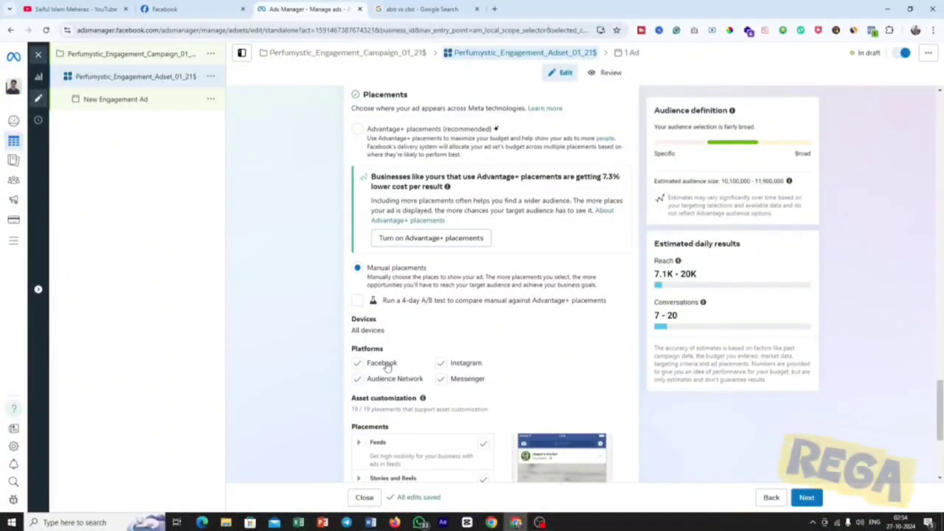
{"action": "scroll", "coordinate": [420, 295], "scroll_direction": "up", "scroll_amount": 3}
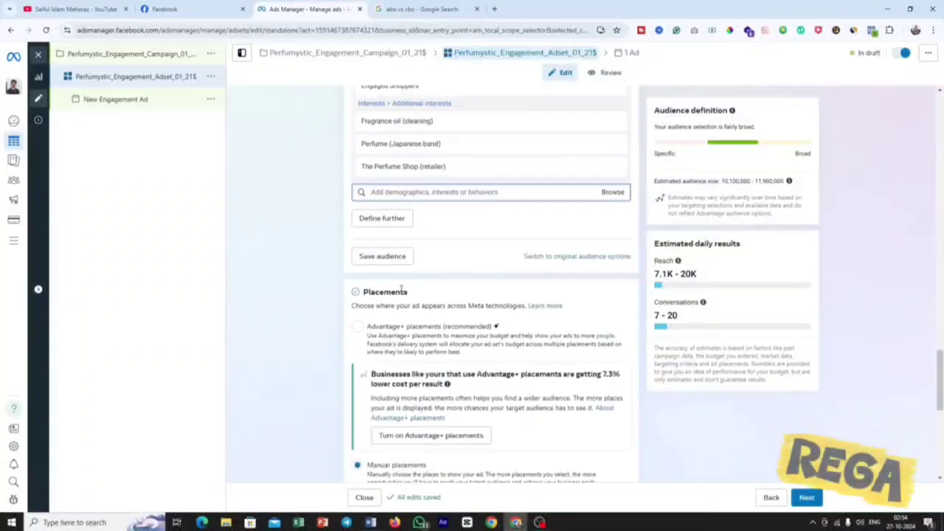
{"action": "left_click", "coordinate": [376, 338]}
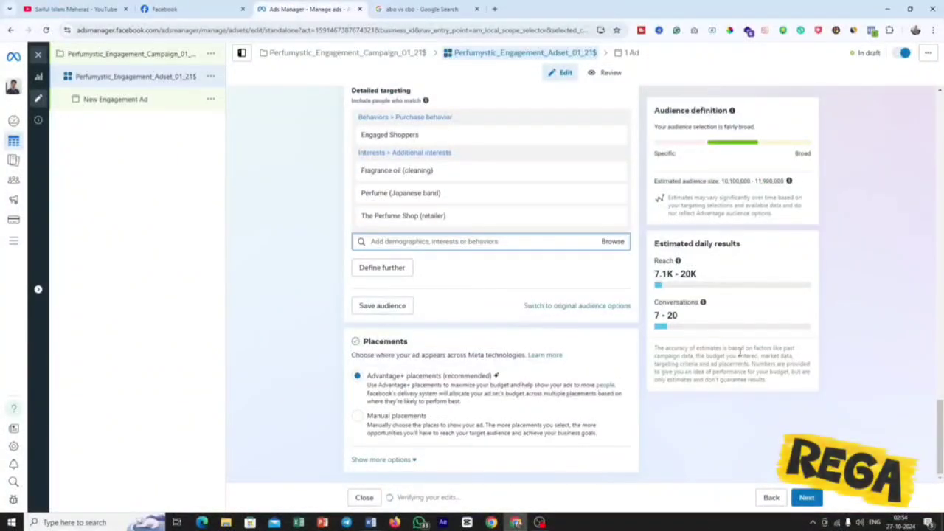
Continue to the ad level, return to the ad set and copy its full name, Perfumystic_Engagement_Adset_01_21$.
{"action": "left_click", "coordinate": [807, 497]}
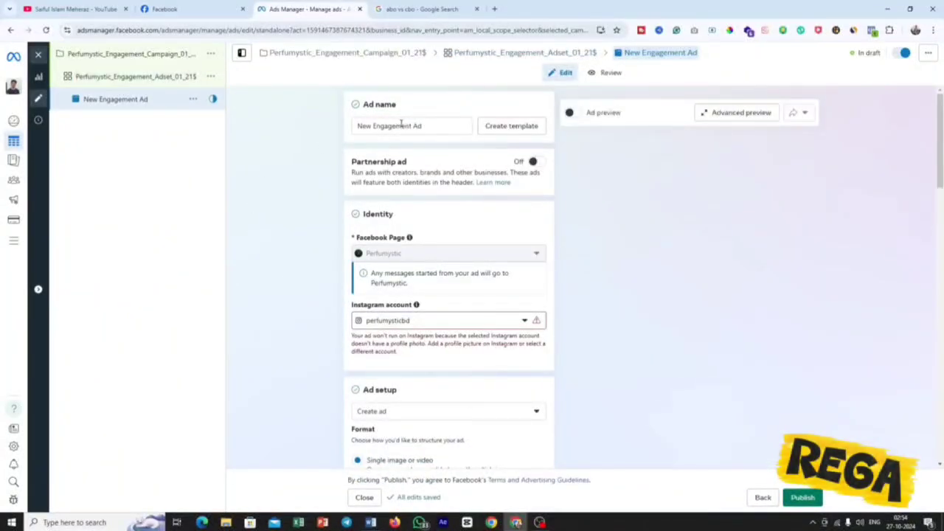
{"action": "left_click", "coordinate": [424, 128]}
{"action": "left_click", "coordinate": [150, 79]}
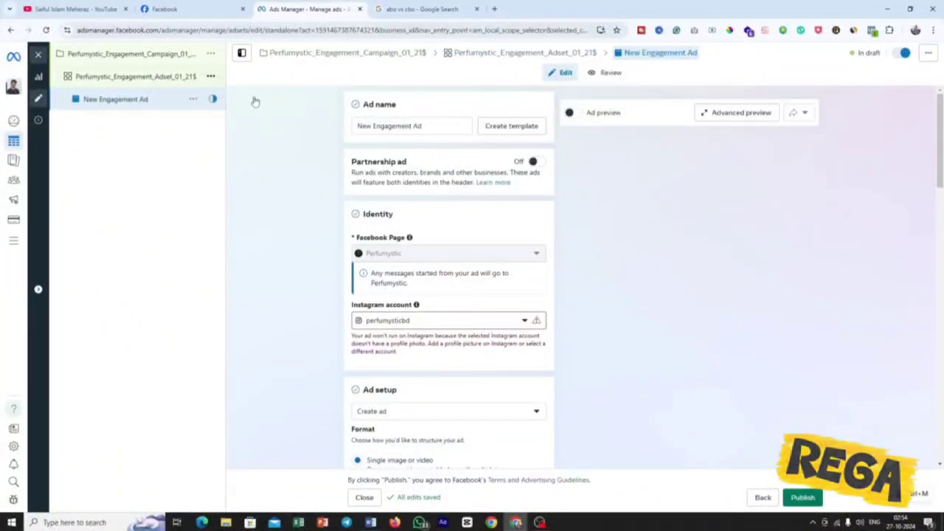
{"action": "left_click", "coordinate": [420, 126]}
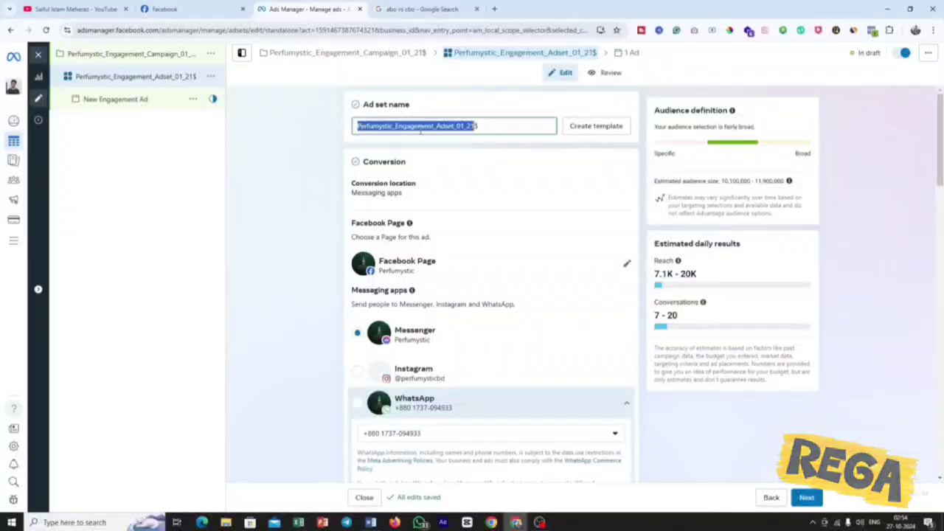
{"action": "right_click", "coordinate": [420, 126]}
{"action": "left_click", "coordinate": [446, 175]}
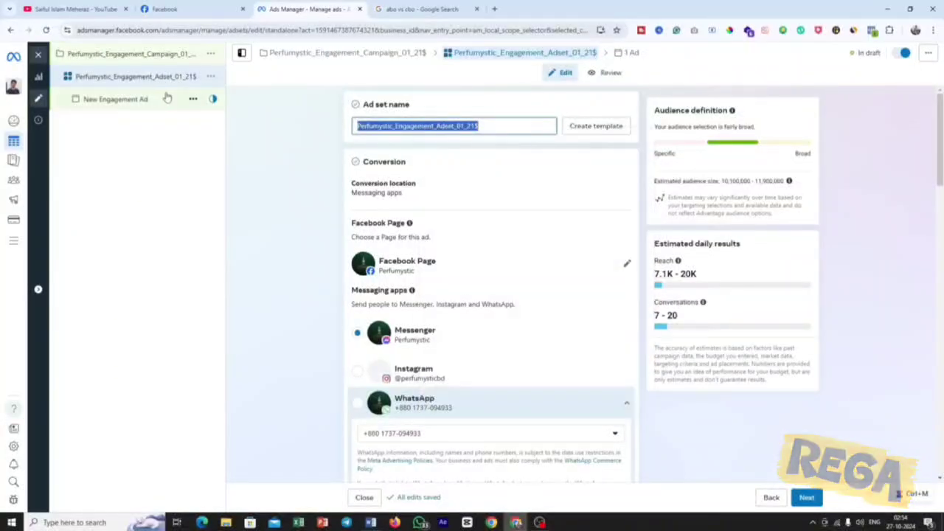
Rename the new ad at the ad level as Perfumystic_Engagement_Ad_01_21$.
{"action": "left_click", "coordinate": [165, 99]}
{"action": "left_click", "coordinate": [427, 125]}
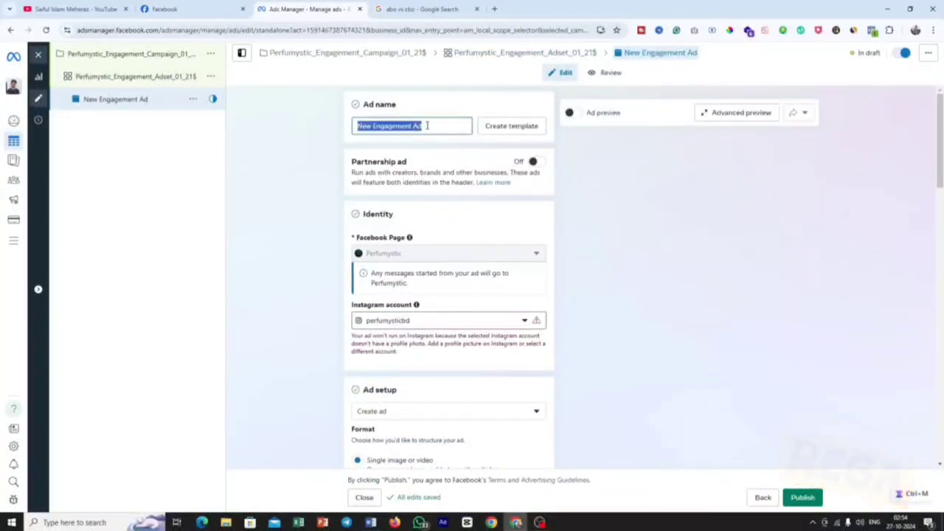
{"action": "key", "text": "ctrl+v"}
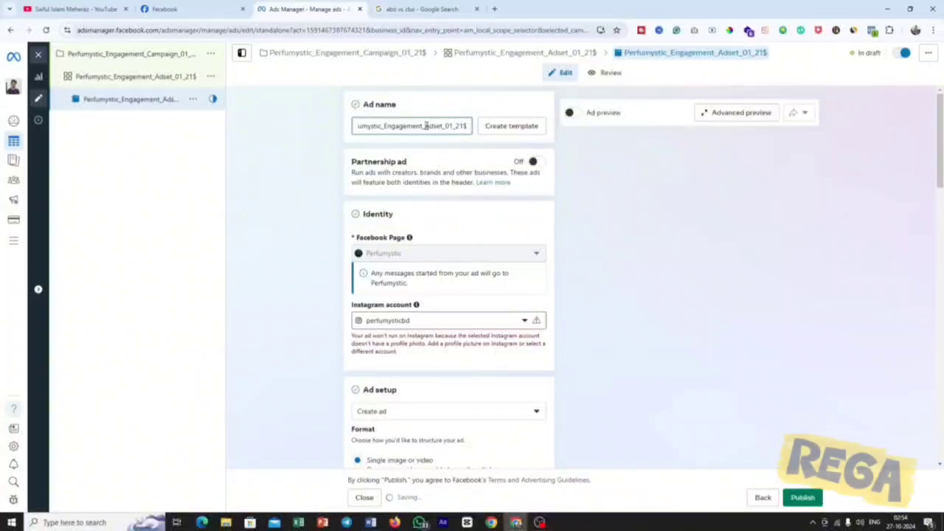
Check the available Instagram accounts in the ad's identity settings, keep perfumysticbd selected and read the notice under it.
{"action": "scroll", "coordinate": [455, 155], "scroll_direction": "down", "scroll_amount": 1}
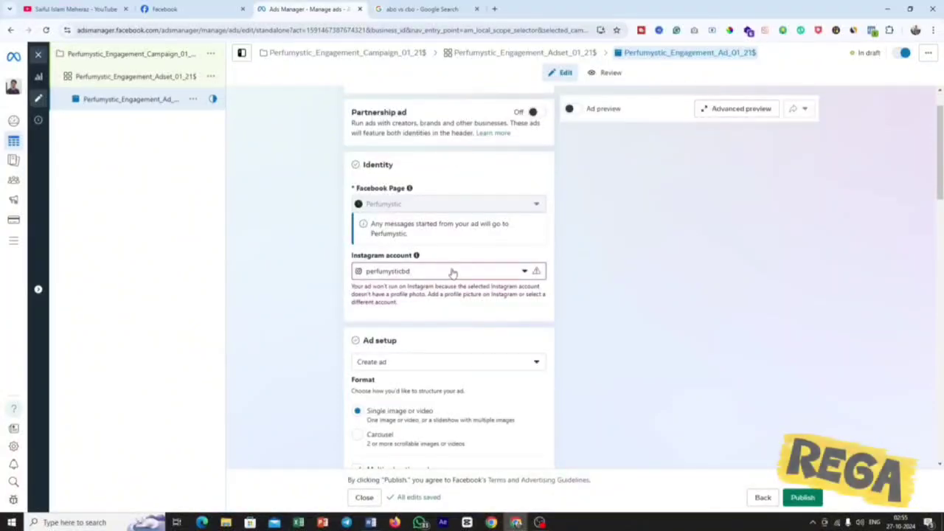
{"action": "left_click", "coordinate": [486, 279]}
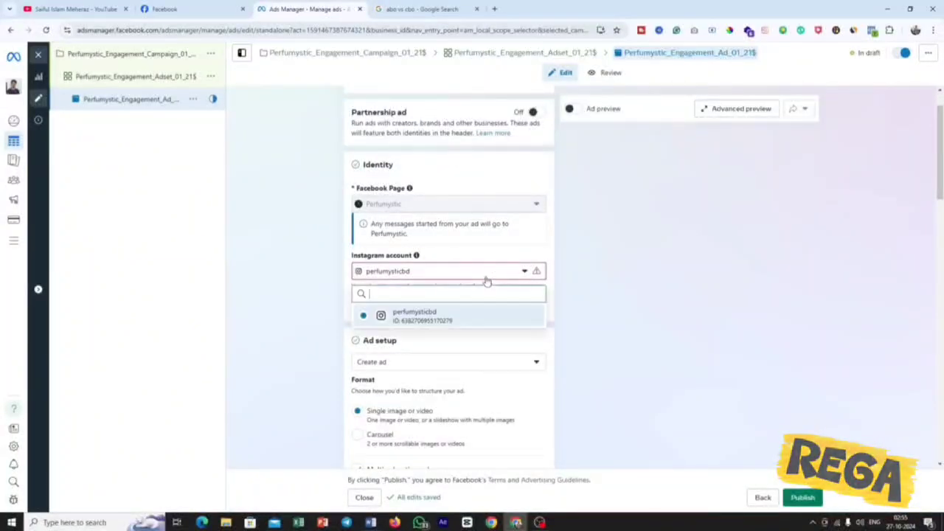
{"action": "left_click", "coordinate": [425, 317]}
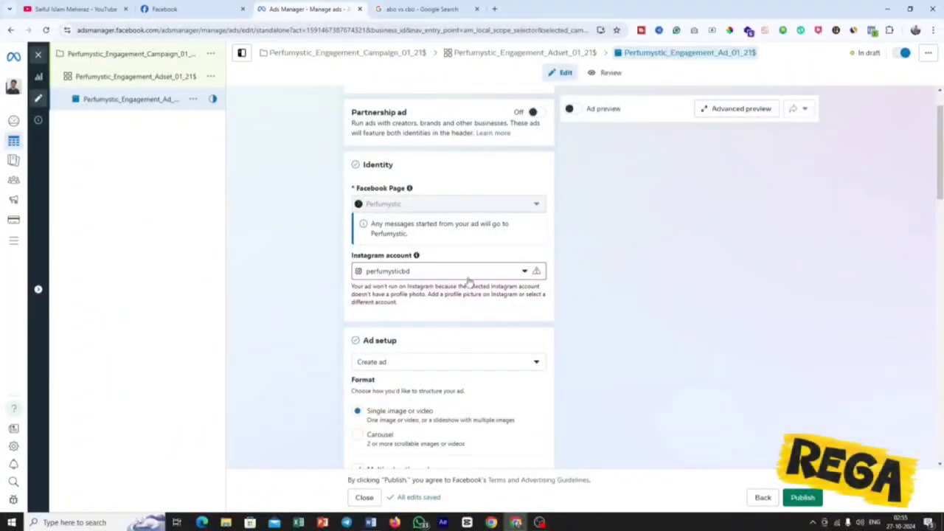
{"action": "left_click_drag", "start_coordinate": [367, 286], "coordinate": [483, 293]}
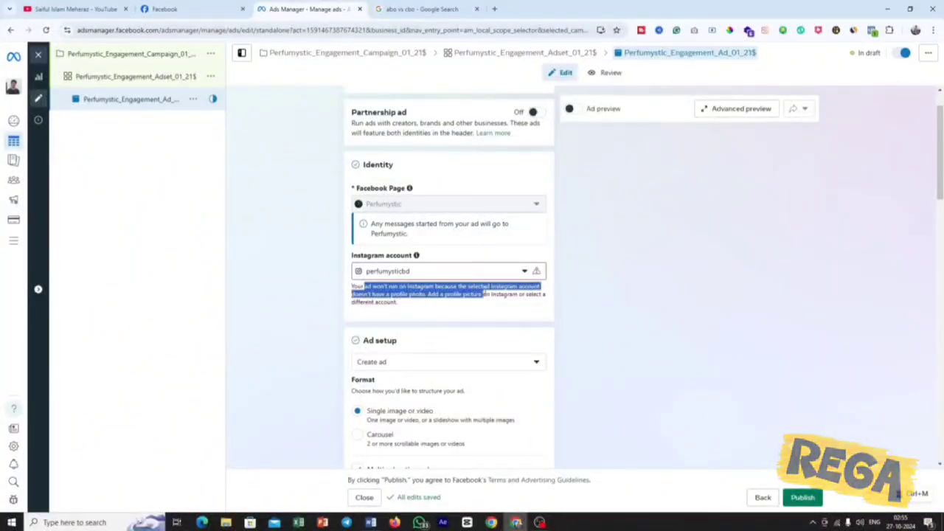
{"action": "left_click", "coordinate": [500, 301]}
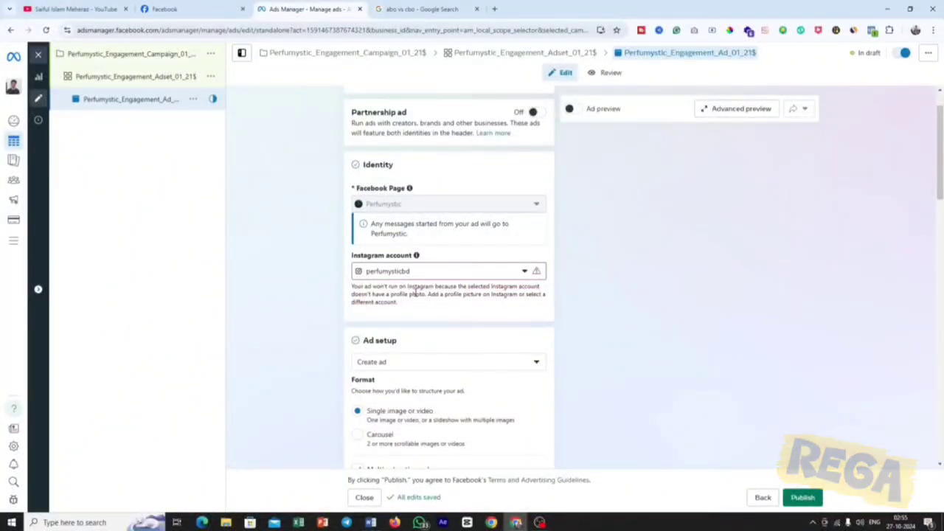
{"action": "left_click_drag", "start_coordinate": [411, 293], "coordinate": [379, 287]}
{"action": "left_click", "coordinate": [428, 293]}
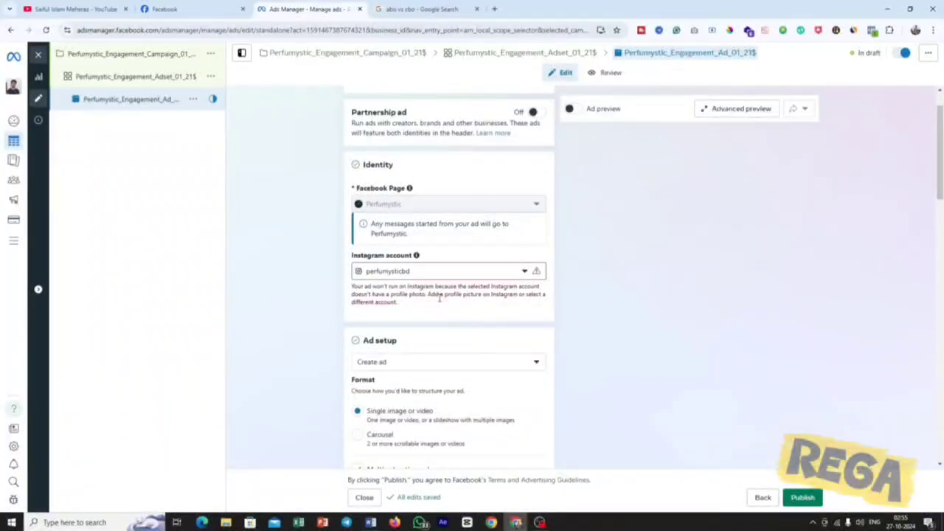
Return to the ad set, switch it to manual placements, exclude the Instagram platform and check the estimated daily conversations.
{"action": "scroll", "coordinate": [425, 247], "scroll_direction": "up", "scroll_amount": 1}
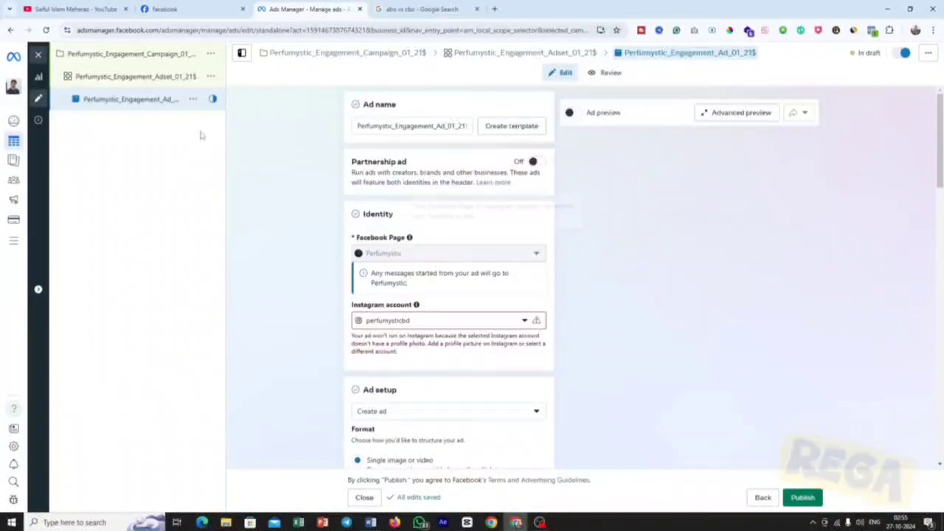
{"action": "left_click", "coordinate": [131, 83]}
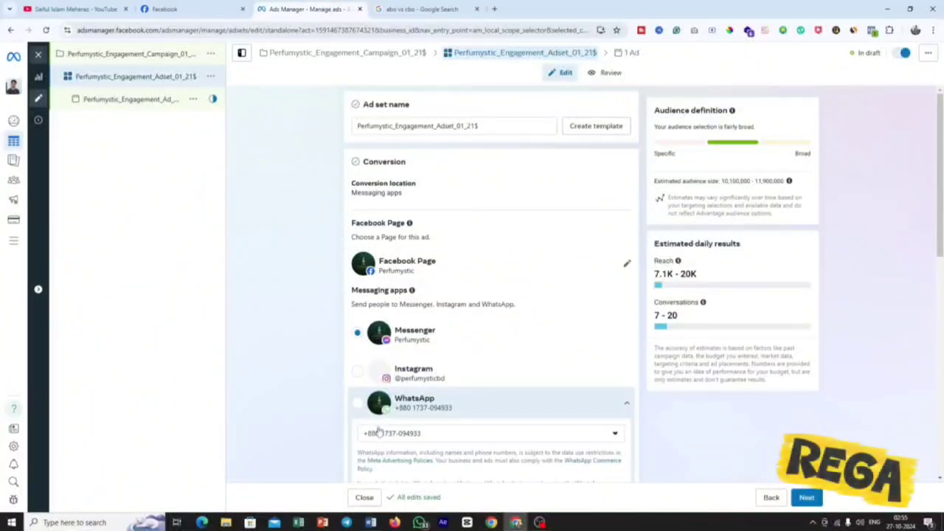
{"action": "scroll", "coordinate": [406, 413], "scroll_direction": "down", "scroll_amount": 5}
{"action": "scroll", "coordinate": [407, 413], "scroll_direction": "down", "scroll_amount": 10}
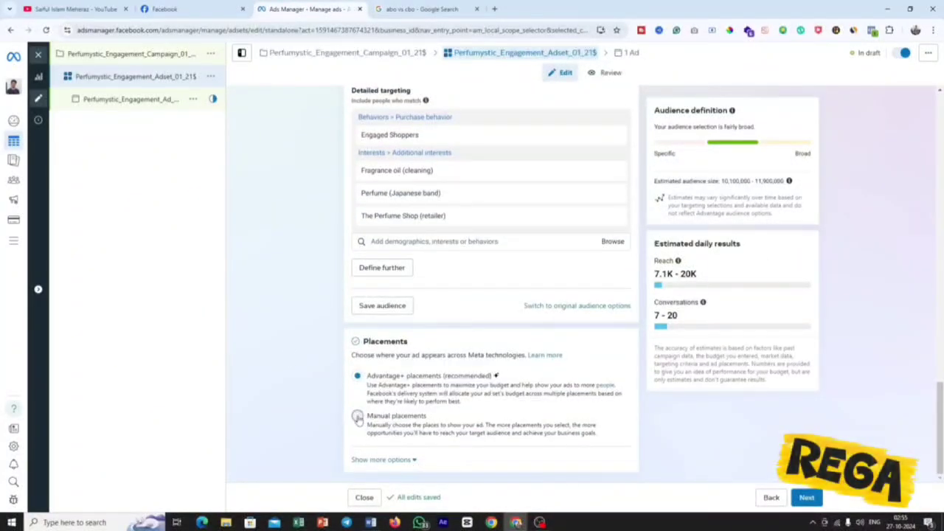
{"action": "left_click", "coordinate": [357, 417]}
{"action": "scroll", "coordinate": [439, 306], "scroll_direction": "down", "scroll_amount": 5}
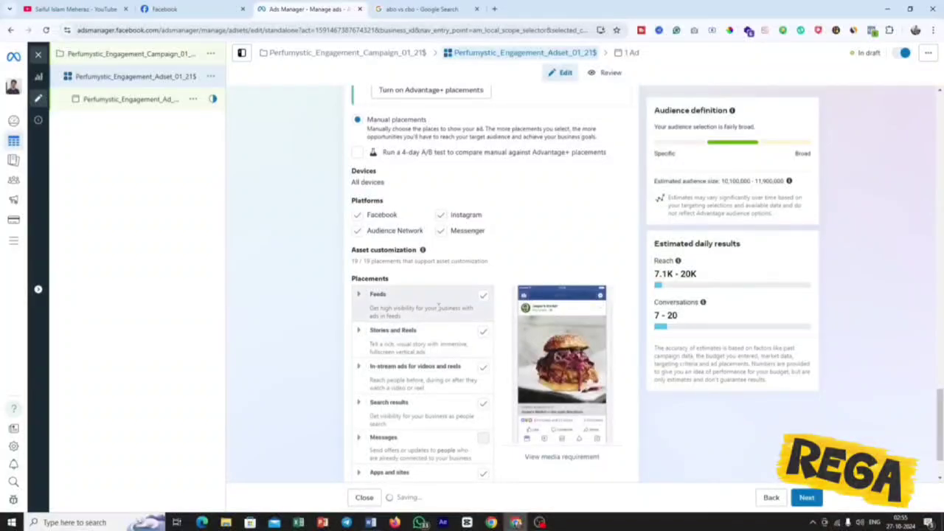
{"action": "left_click", "coordinate": [440, 264]}
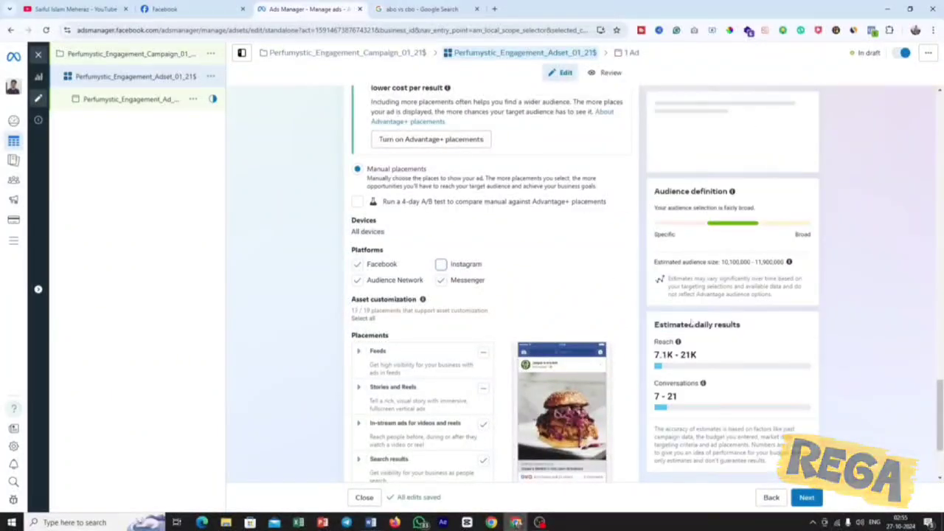
{"action": "left_click_drag", "start_coordinate": [685, 322], "coordinate": [653, 316]}
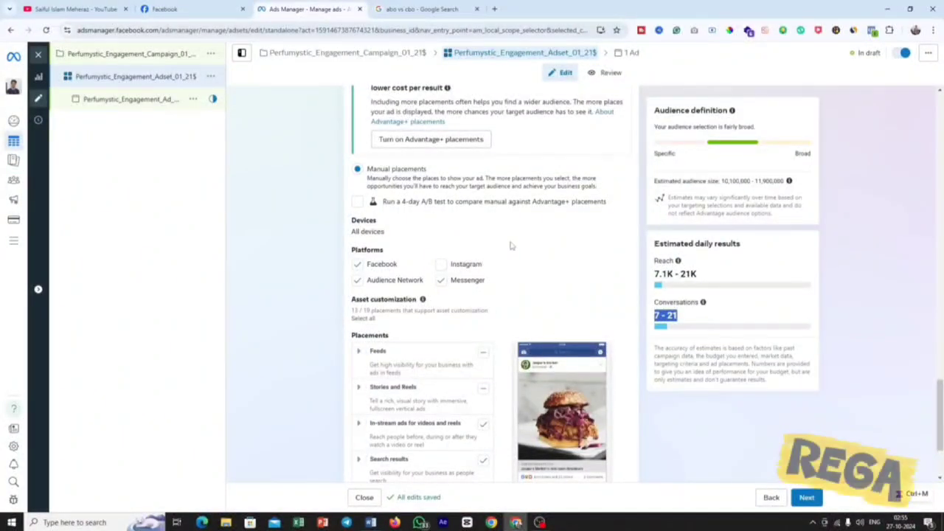
Go back to the ad level, check the Facebook Page identity and set the ad setup to Use existing post.
{"action": "left_click", "coordinate": [806, 497]}
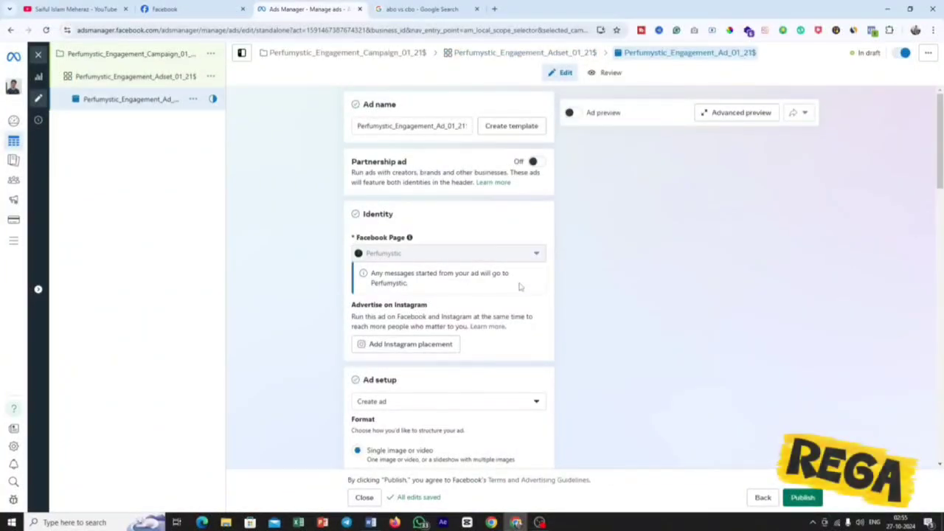
{"action": "left_click_drag", "start_coordinate": [402, 254], "coordinate": [361, 254]}
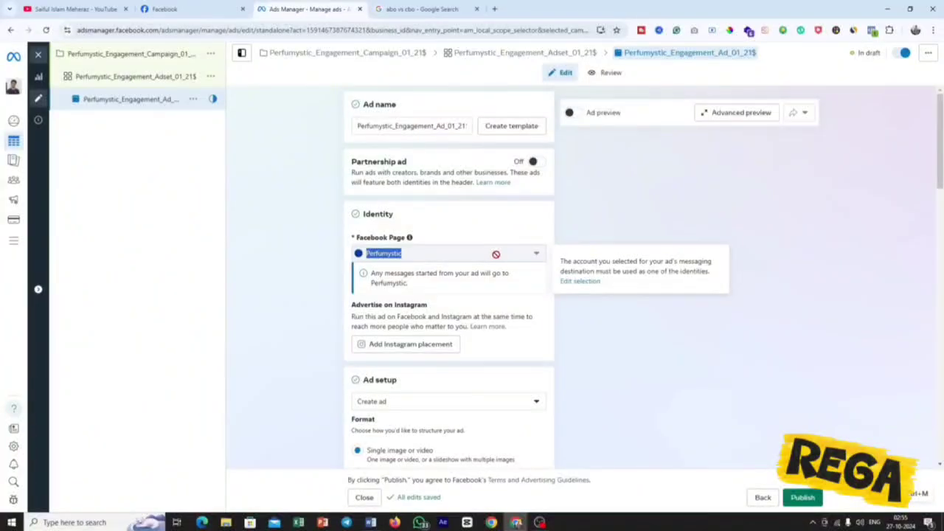
{"action": "scroll", "coordinate": [496, 254], "scroll_direction": "down", "scroll_amount": 3}
{"action": "left_click_drag", "start_coordinate": [394, 185], "coordinate": [351, 184]}
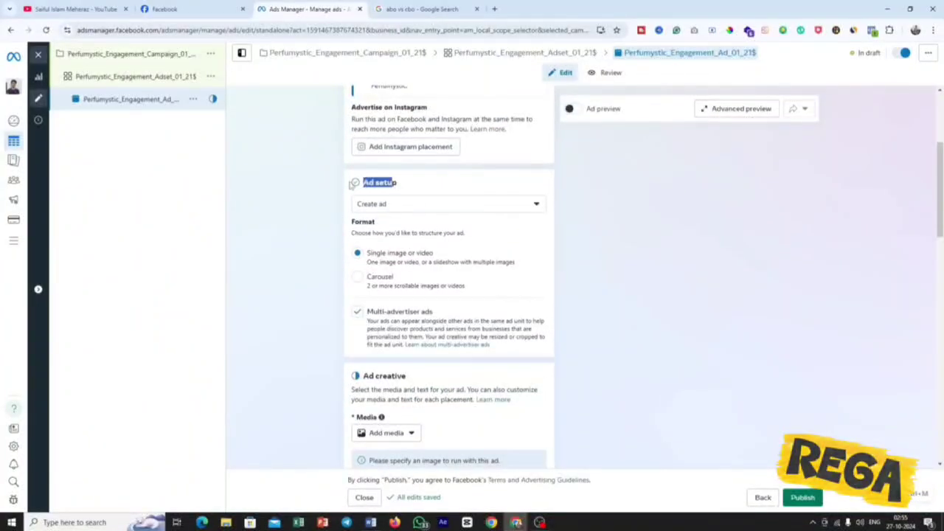
{"action": "left_click", "coordinate": [442, 213]}
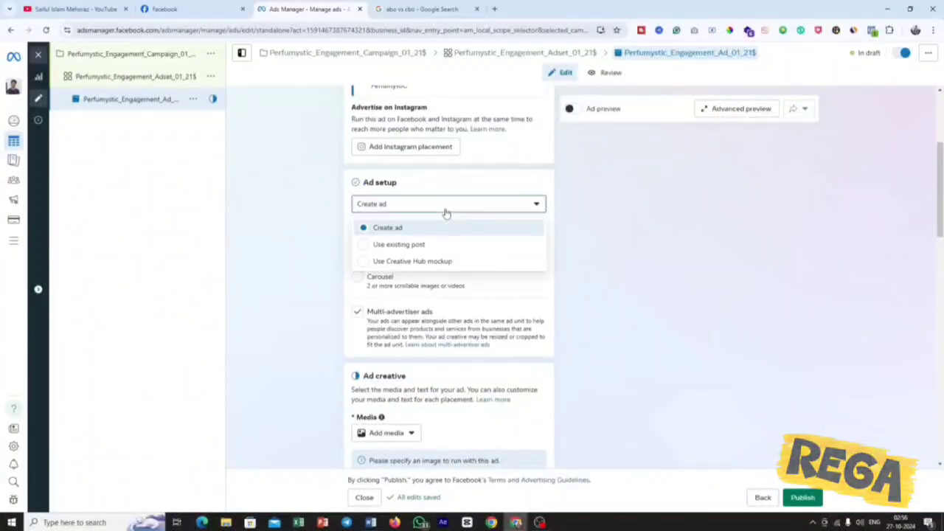
{"action": "left_click", "coordinate": [424, 248]}
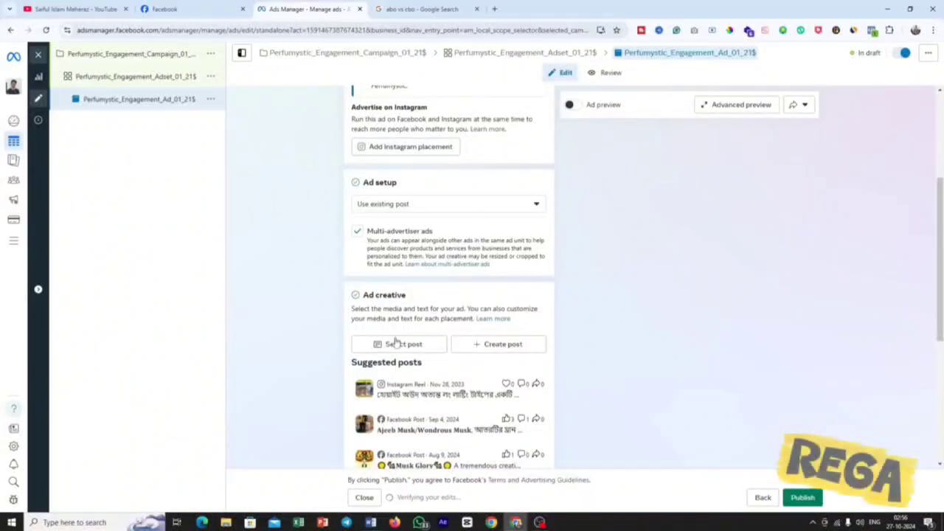
Select the published Gardenia de ST Facebook feed video post of Oct 26, 2024 as the ad creative.
{"action": "left_click", "coordinate": [400, 345]}
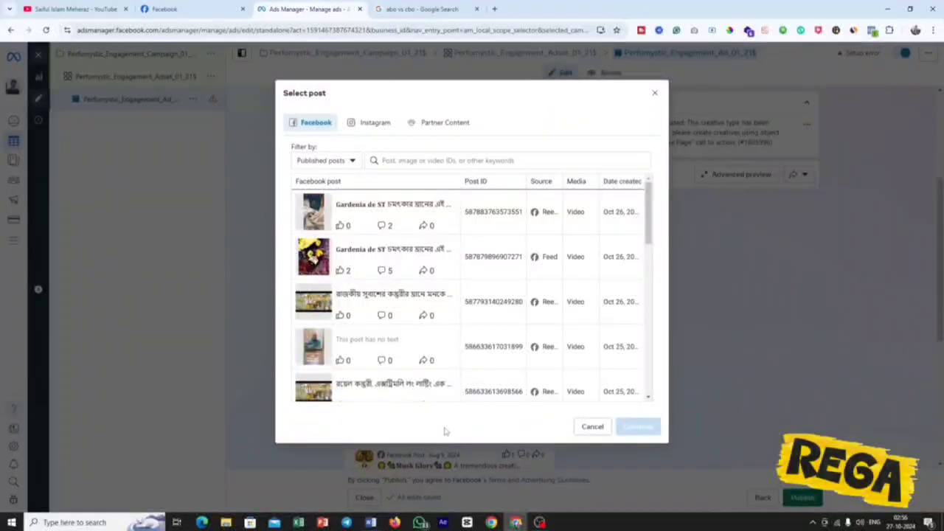
{"action": "left_click", "coordinate": [446, 248]}
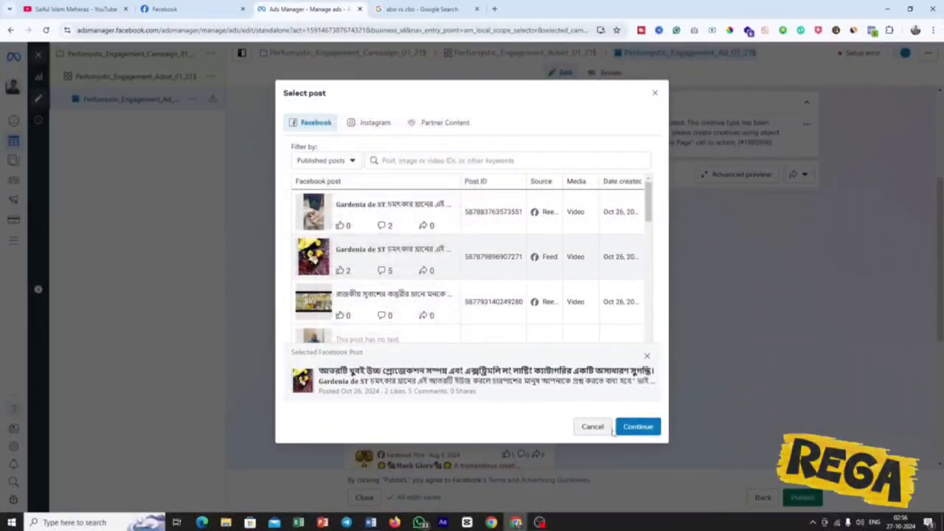
{"action": "left_click", "coordinate": [637, 428]}
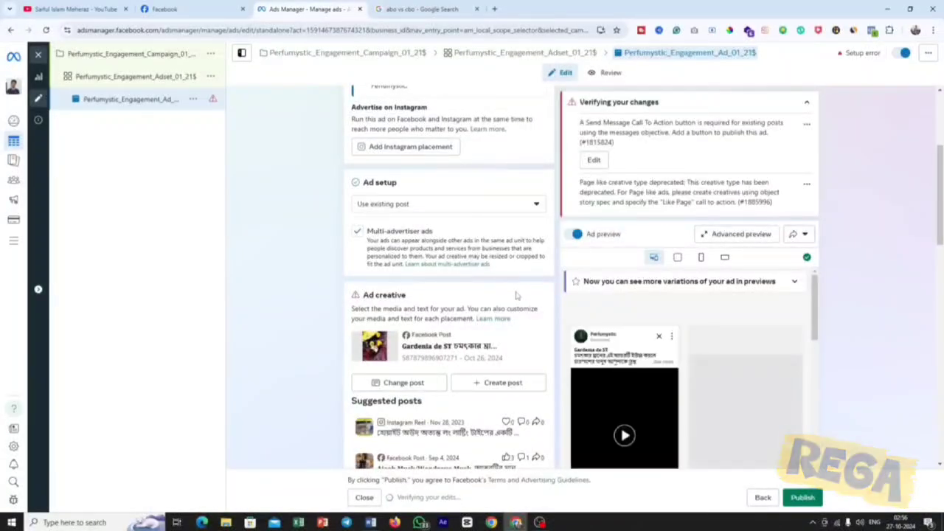
Examine the ad creative section and read the setup error about the call to action for existing posts.
{"action": "scroll", "coordinate": [516, 295], "scroll_direction": "down", "scroll_amount": 1}
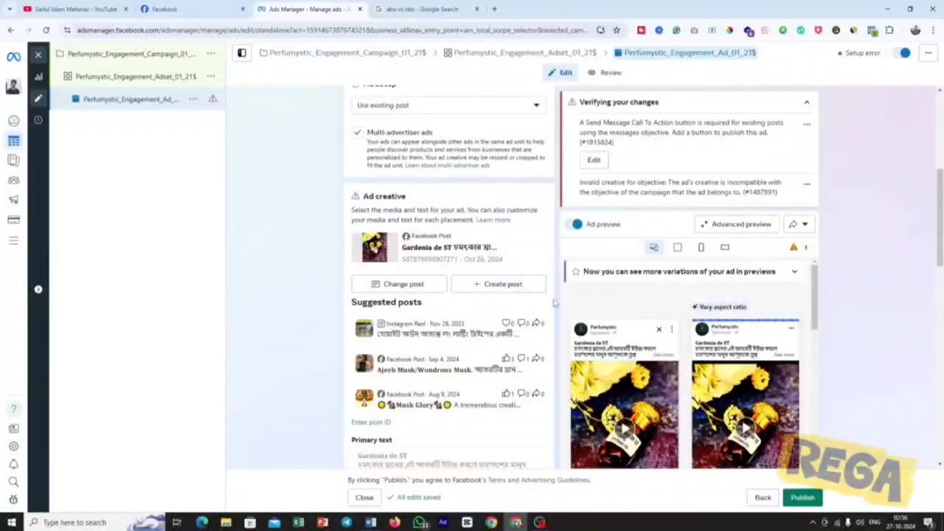
{"action": "scroll", "coordinate": [554, 302], "scroll_direction": "down", "scroll_amount": 1}
{"action": "scroll", "coordinate": [553, 281], "scroll_direction": "up", "scroll_amount": 2}
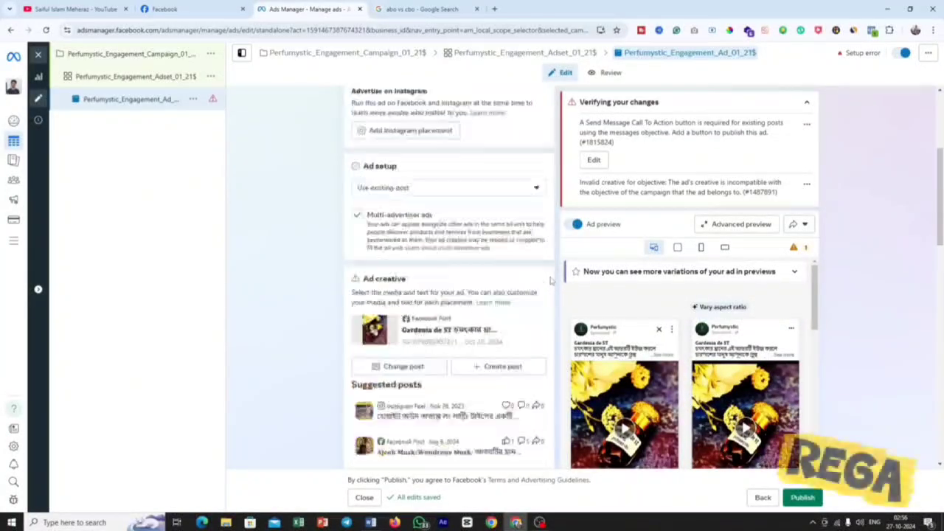
{"action": "left_click_drag", "start_coordinate": [581, 123], "coordinate": [772, 134]}
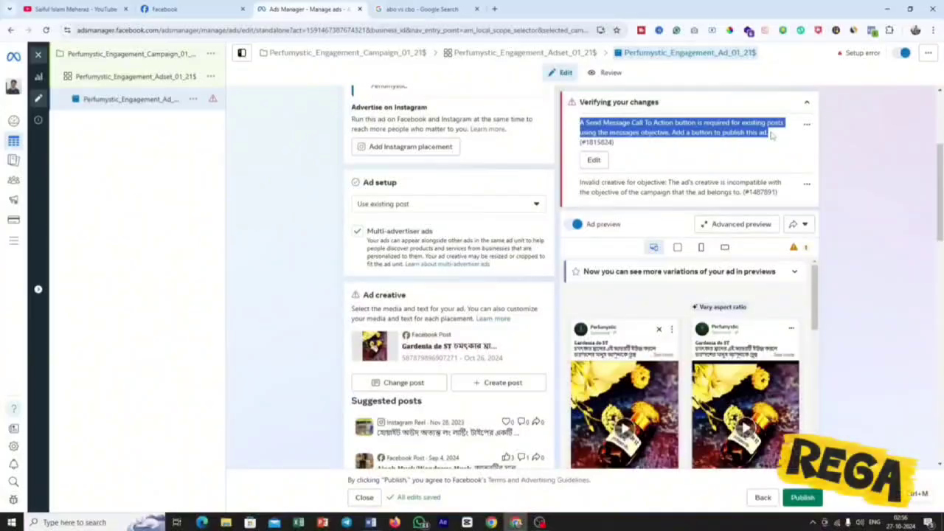
{"action": "scroll", "coordinate": [448, 280], "scroll_direction": "down", "scroll_amount": 2}
{"action": "scroll", "coordinate": [622, 313], "scroll_direction": "down", "scroll_amount": 2}
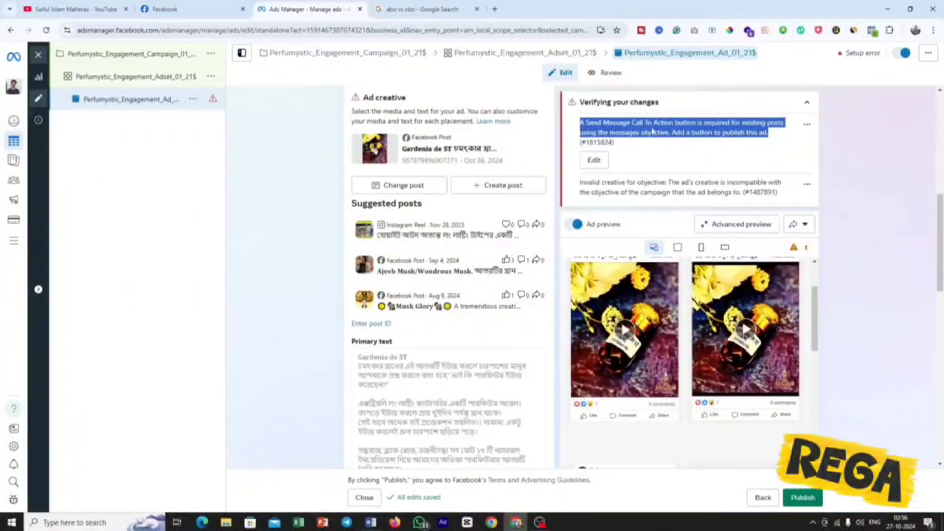
{"action": "left_click", "coordinate": [652, 131]}
Set the ad's call to action to Send message and update the original post with that button.
{"action": "scroll", "coordinate": [483, 310], "scroll_direction": "down", "scroll_amount": 2}
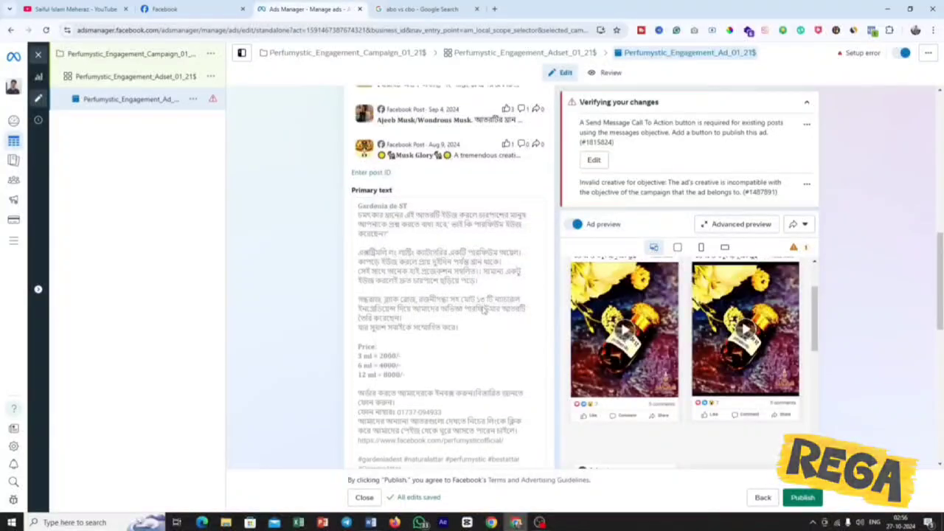
{"action": "scroll", "coordinate": [482, 309], "scroll_direction": "down", "scroll_amount": 3}
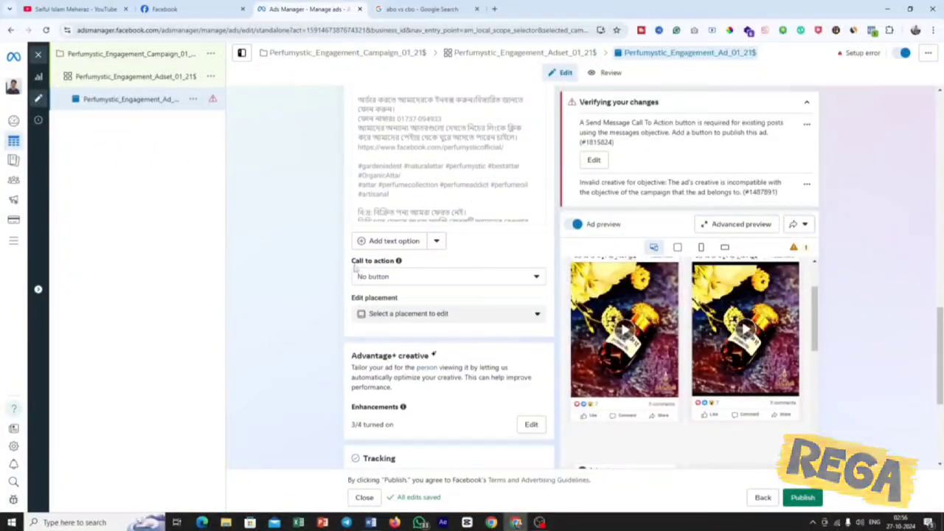
{"action": "left_click", "coordinate": [453, 279]}
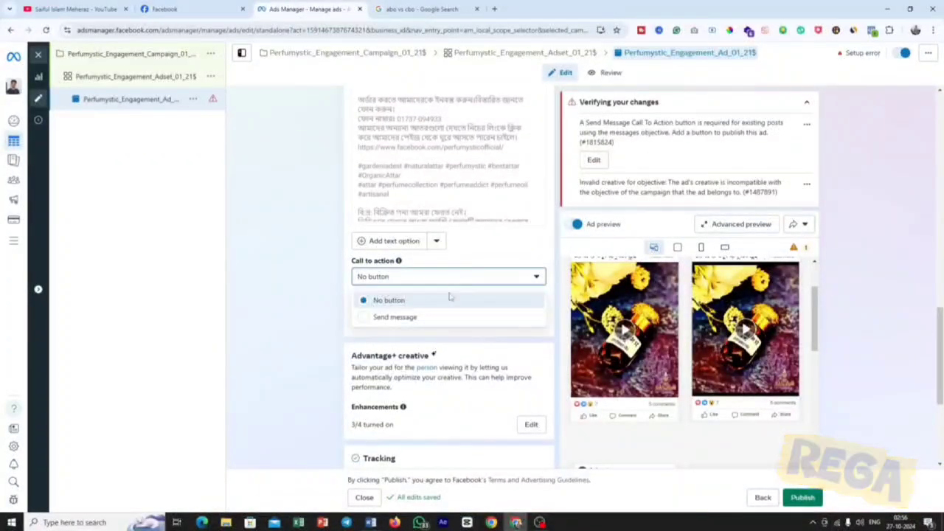
{"action": "left_click", "coordinate": [442, 318]}
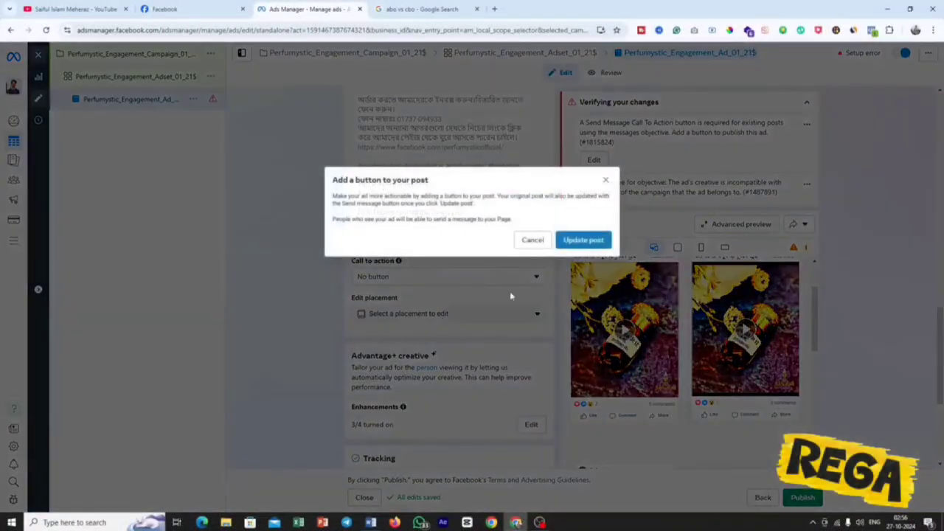
{"action": "left_click", "coordinate": [583, 240]}
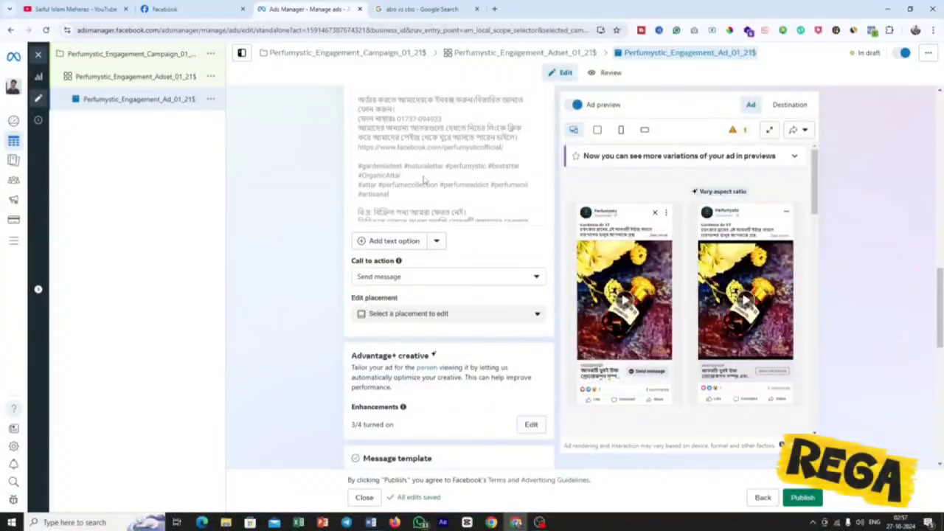
Review the ad previews and the Message template section with its Start conversation greeting and questions.
{"action": "scroll", "coordinate": [464, 189], "scroll_direction": "down", "scroll_amount": 2}
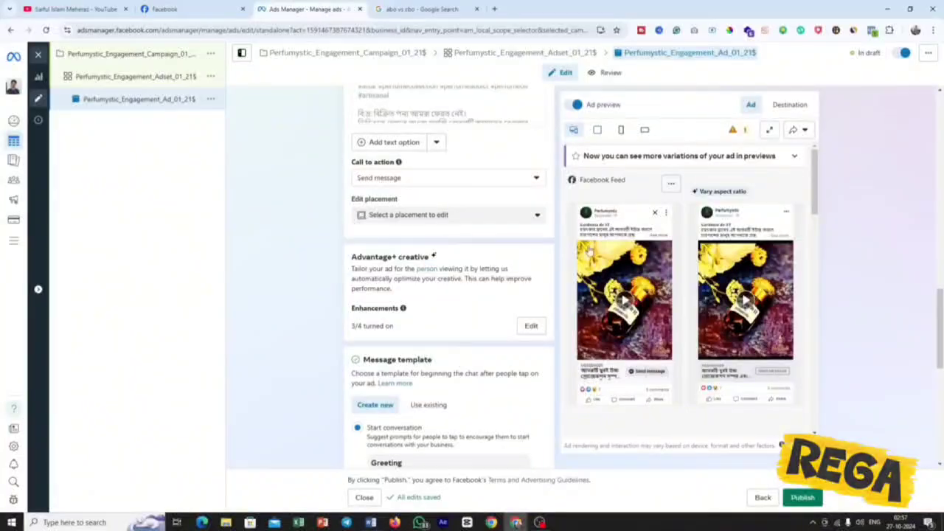
{"action": "scroll", "coordinate": [701, 310], "scroll_direction": "down", "scroll_amount": 5}
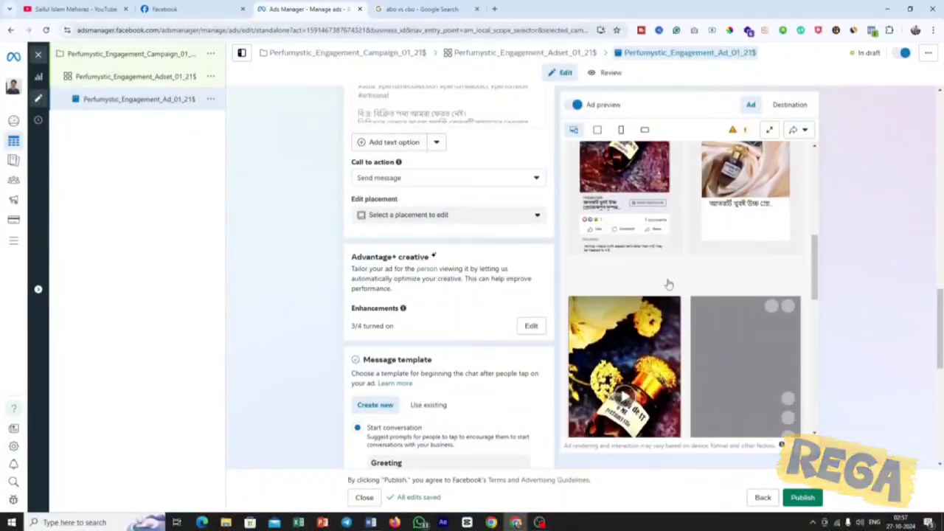
{"action": "scroll", "coordinate": [496, 352], "scroll_direction": "down", "scroll_amount": 5}
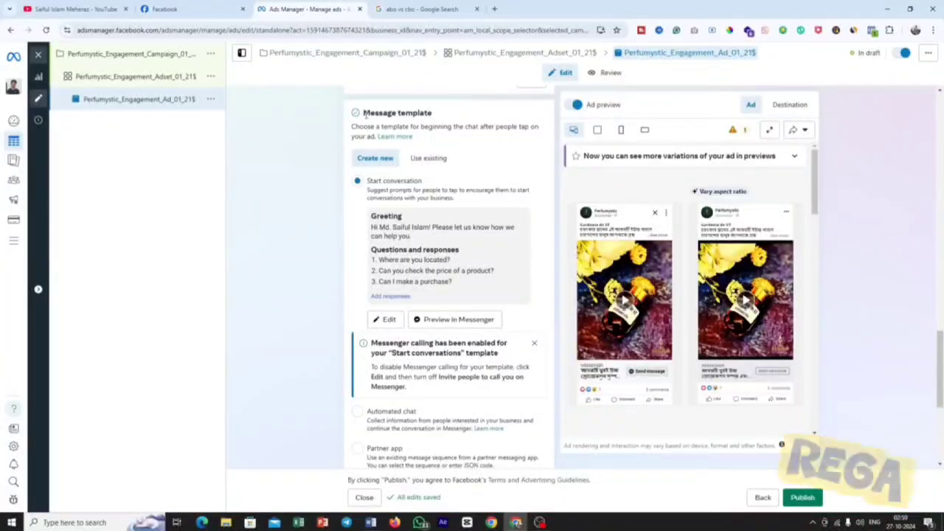
{"action": "left_click_drag", "start_coordinate": [364, 115], "coordinate": [438, 116]}
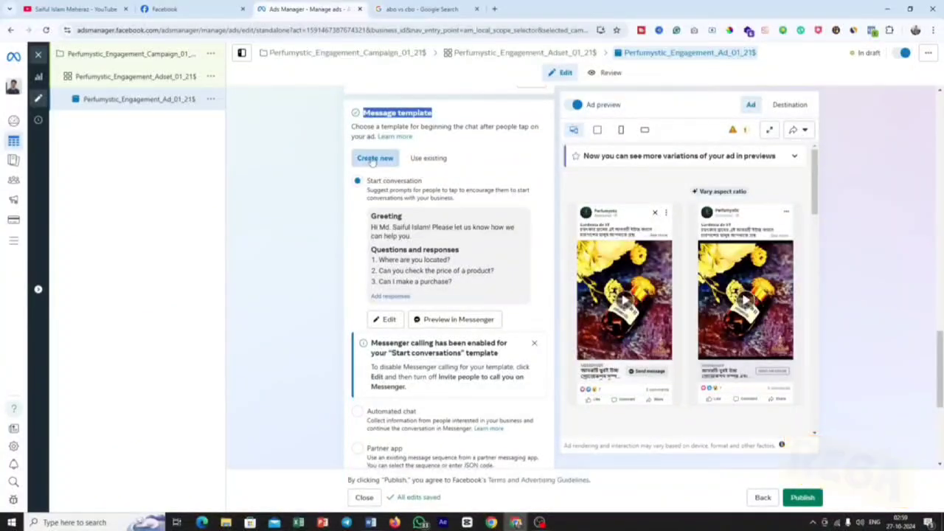
Open the Start conversation template for editing and clear its default greeting text, including the recipient-name placeholder.
{"action": "left_click", "coordinate": [389, 320]}
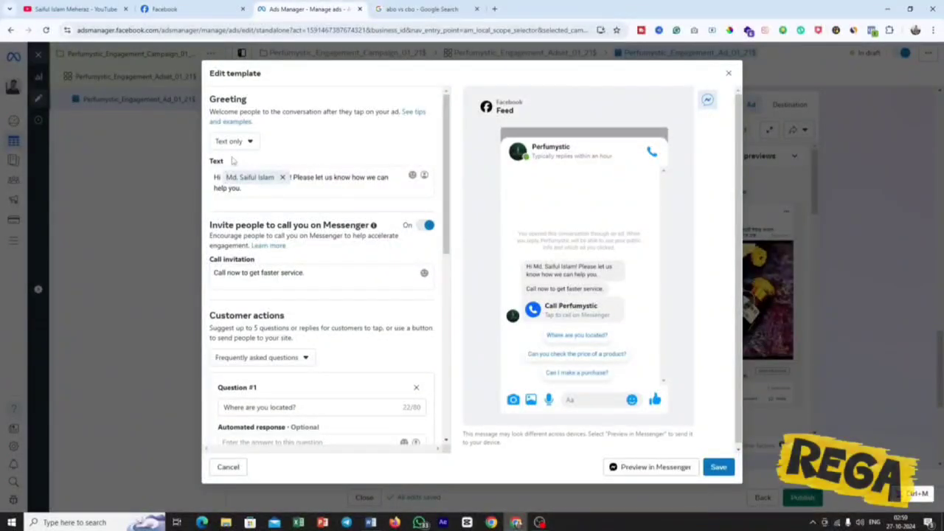
{"action": "left_click_drag", "start_coordinate": [233, 162], "coordinate": [206, 161]}
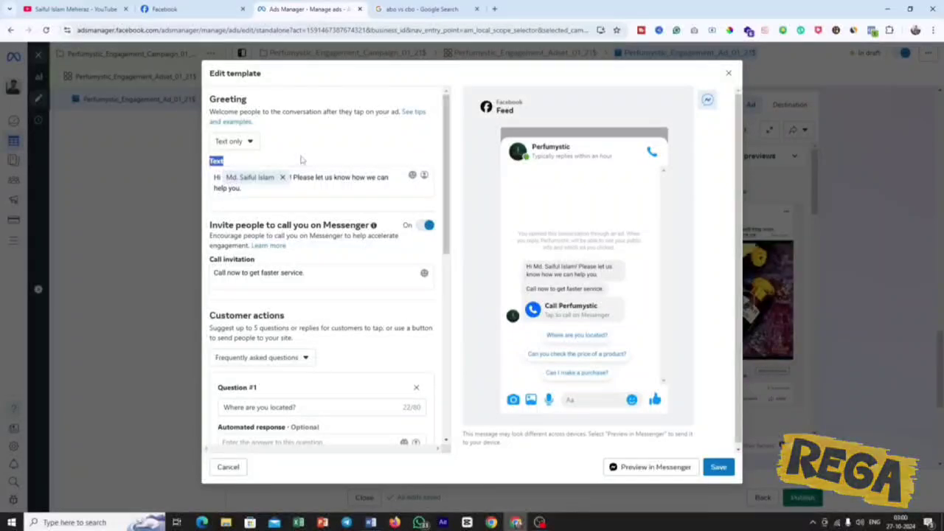
{"action": "left_click", "coordinate": [282, 177]}
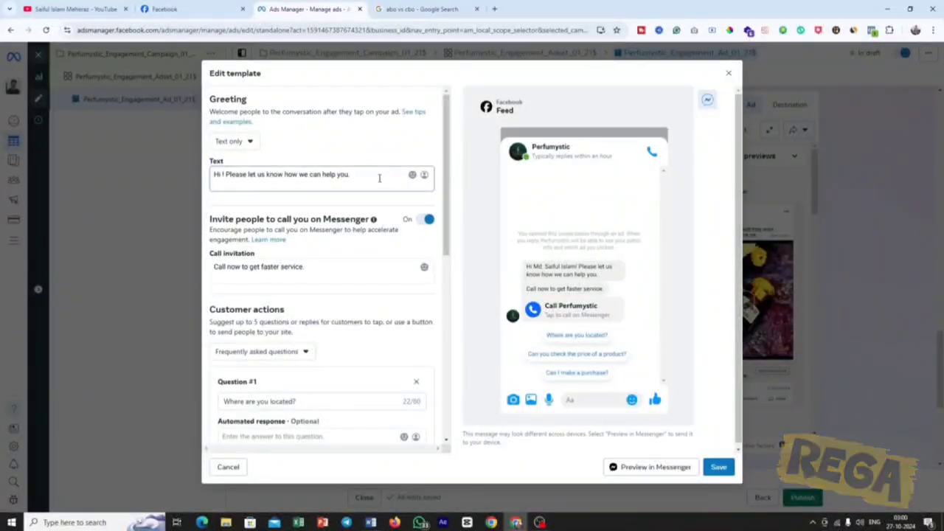
{"action": "triple_click", "coordinate": [259, 175]}
{"action": "left_click", "coordinate": [259, 175]}
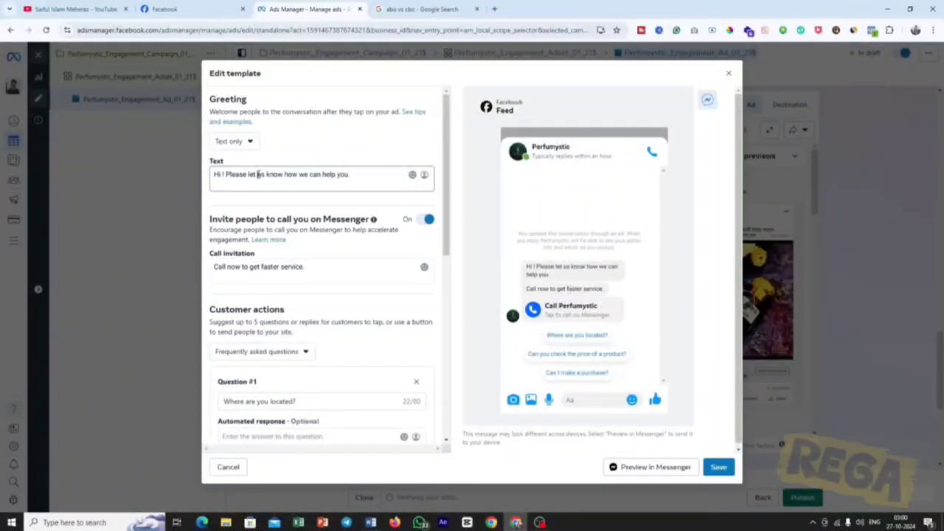
{"action": "triple_click", "coordinate": [258, 175]}
{"action": "key", "text": "BackSpace"}
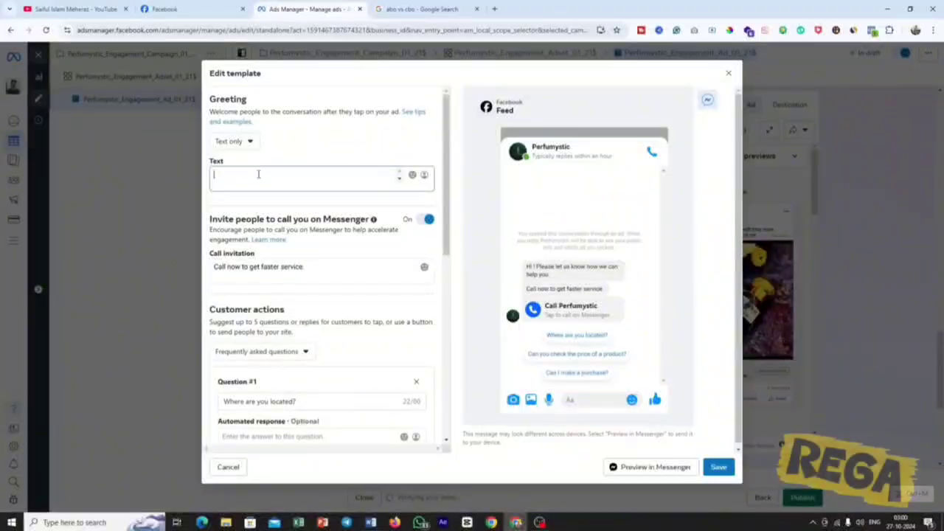
Set the greeting to the Bengali order message beginning "আসসালামু আলাইকুম" and insert the recipient's first name after that salutation.
{"action": "key", "text": "ctrl+v"}
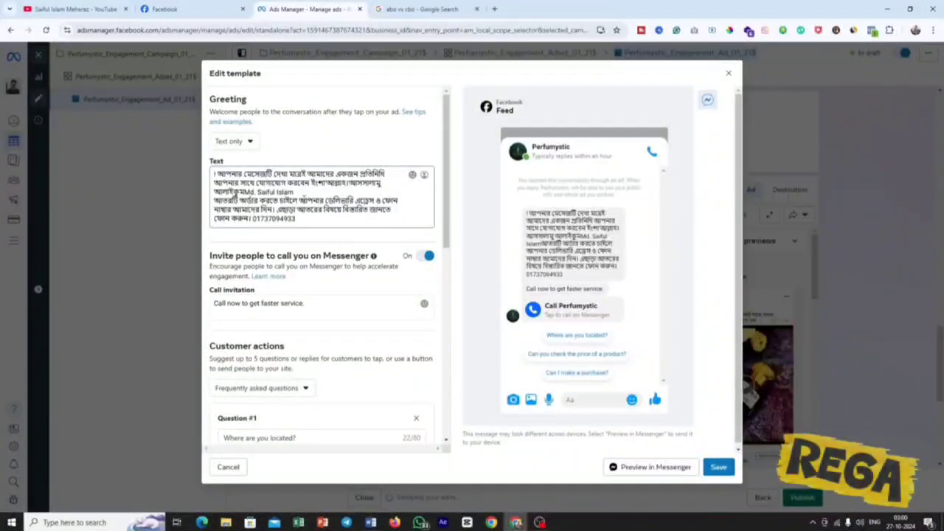
{"action": "key", "text": "ctrl+z"}
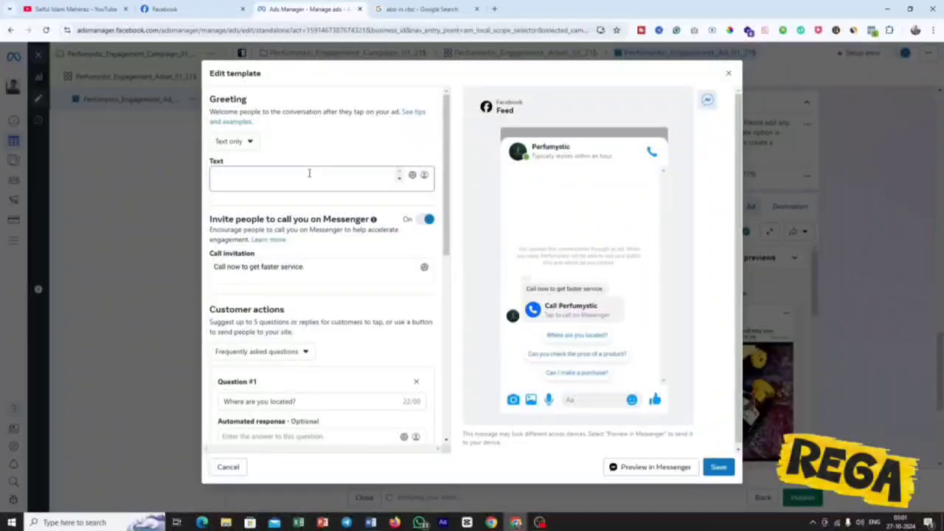
{"action": "key", "text": "ctrl+v"}
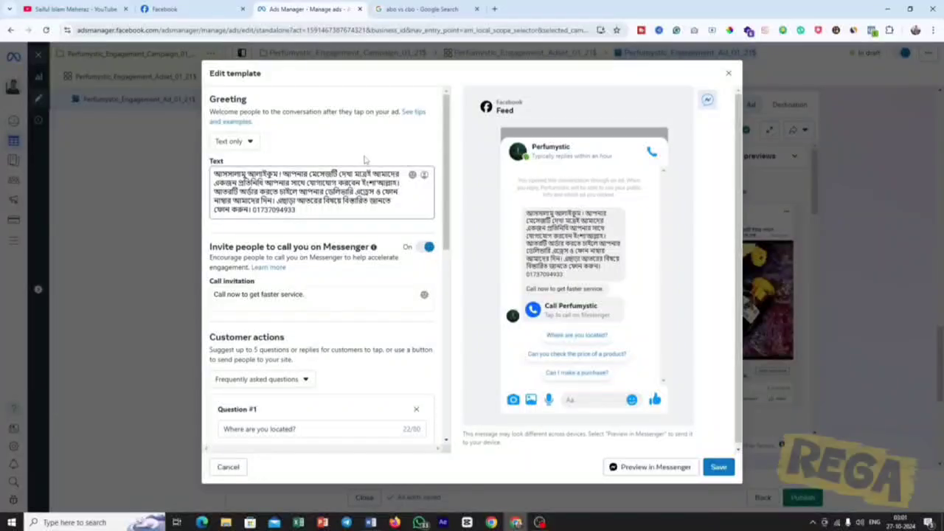
{"action": "left_click", "coordinate": [425, 176]}
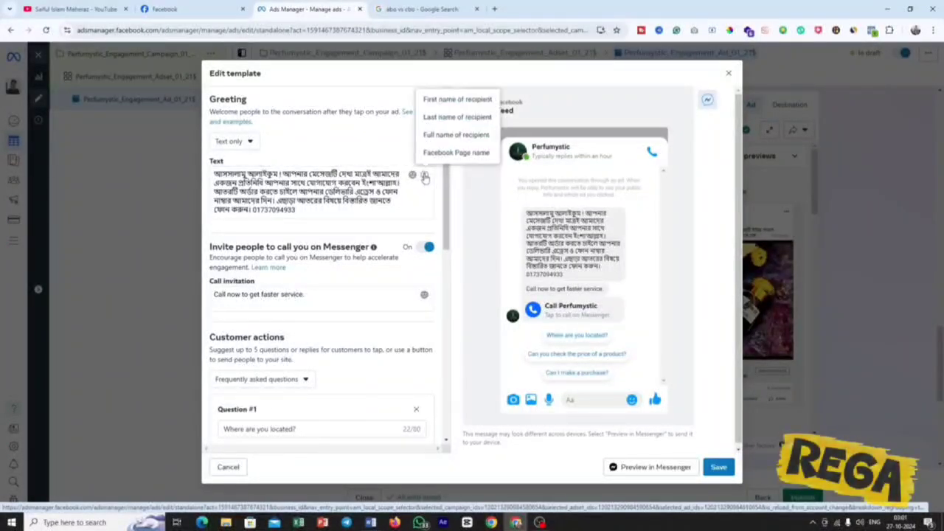
{"action": "left_click", "coordinate": [441, 100]}
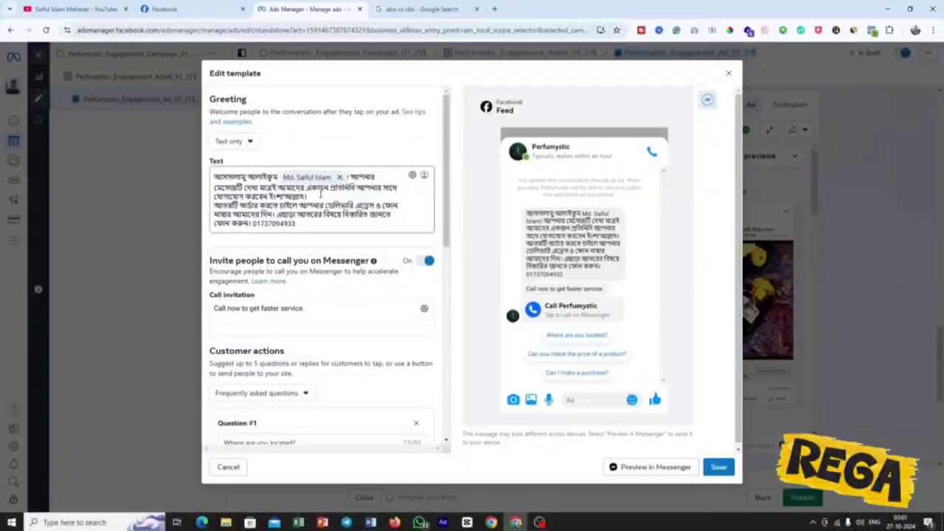
Review the Messenger call invitation settings and the Customer actions section of the template.
{"action": "scroll", "coordinate": [397, 205], "scroll_direction": "down", "scroll_amount": 1}
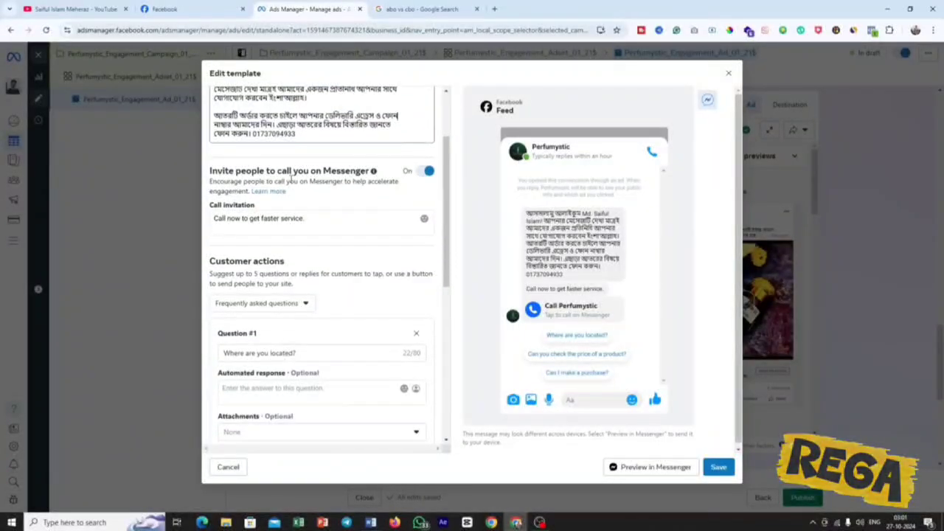
{"action": "left_click_drag", "start_coordinate": [246, 170], "coordinate": [351, 171]}
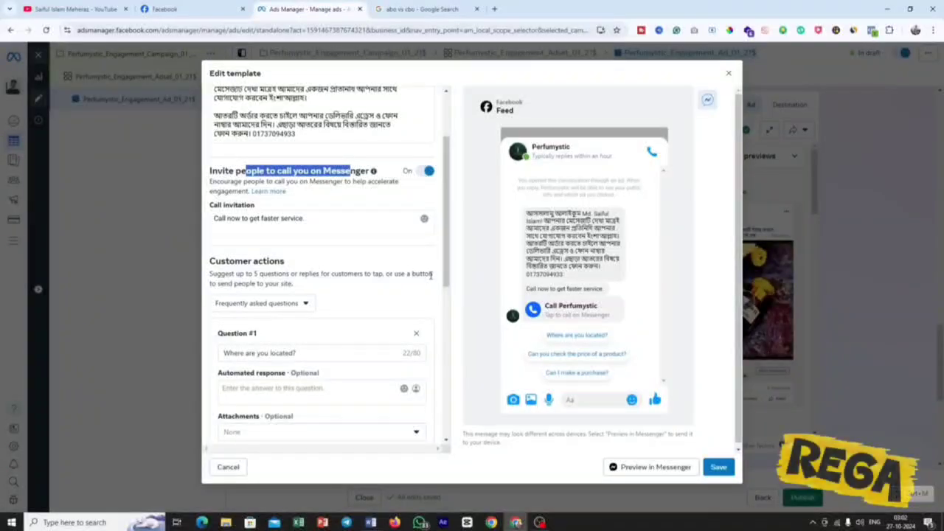
{"action": "left_click", "coordinate": [314, 221]}
{"action": "scroll", "coordinate": [312, 221], "scroll_direction": "down", "scroll_amount": 1}
{"action": "left_click_drag", "start_coordinate": [291, 216], "coordinate": [212, 212]}
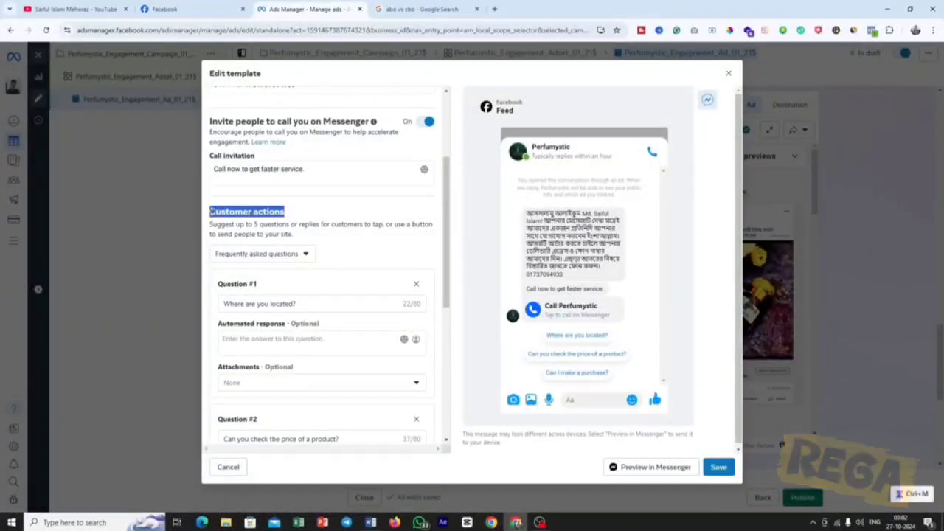
Keep Frequently asked questions as the customer action and enter "আপনাদের ঠিকানা কোথায়?" and "আতরটি অর্ডার করতে চাই।" with automated responses.
{"action": "left_click", "coordinate": [295, 255]}
{"action": "left_click", "coordinate": [314, 284]}
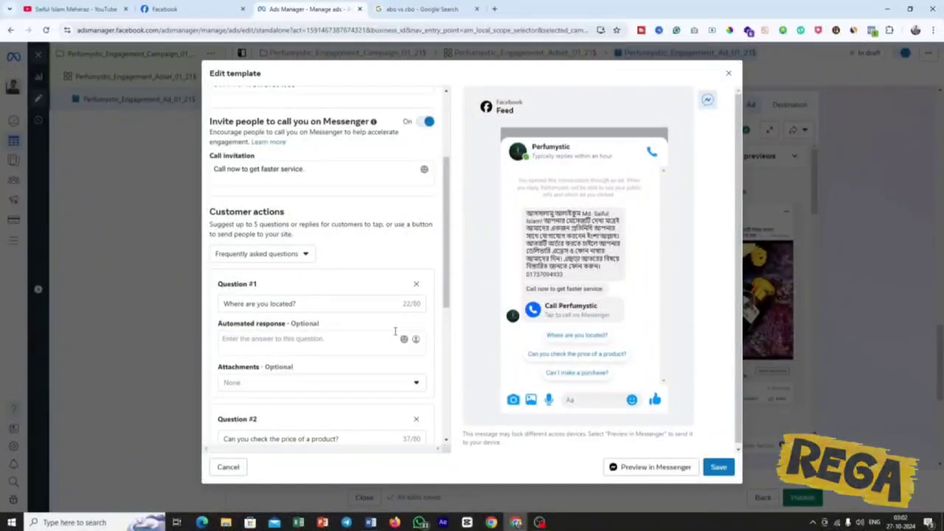
{"action": "scroll", "coordinate": [395, 332], "scroll_direction": "down", "scroll_amount": 1}
{"action": "left_click", "coordinate": [359, 284]}
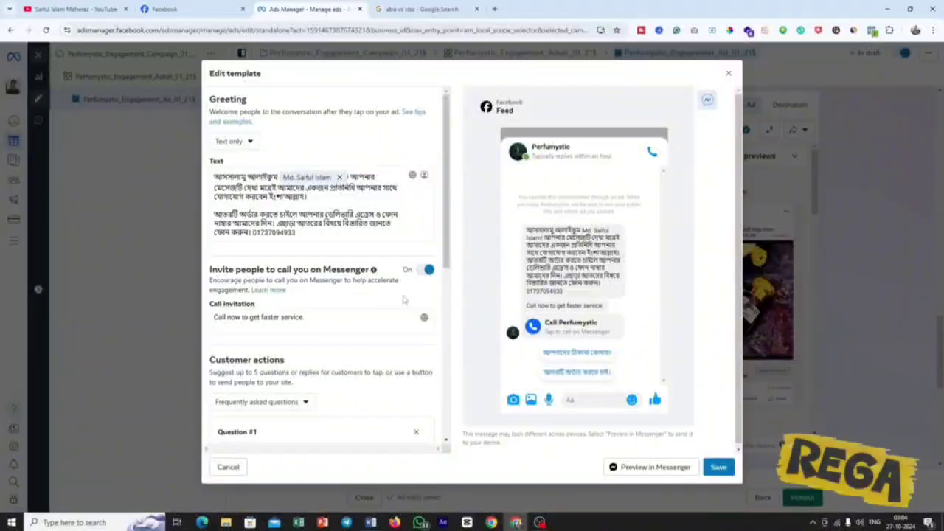
Review the two Bengali questions about the address and ordering, along with their automated responses.
{"action": "scroll", "coordinate": [404, 297], "scroll_direction": "down", "scroll_amount": 2}
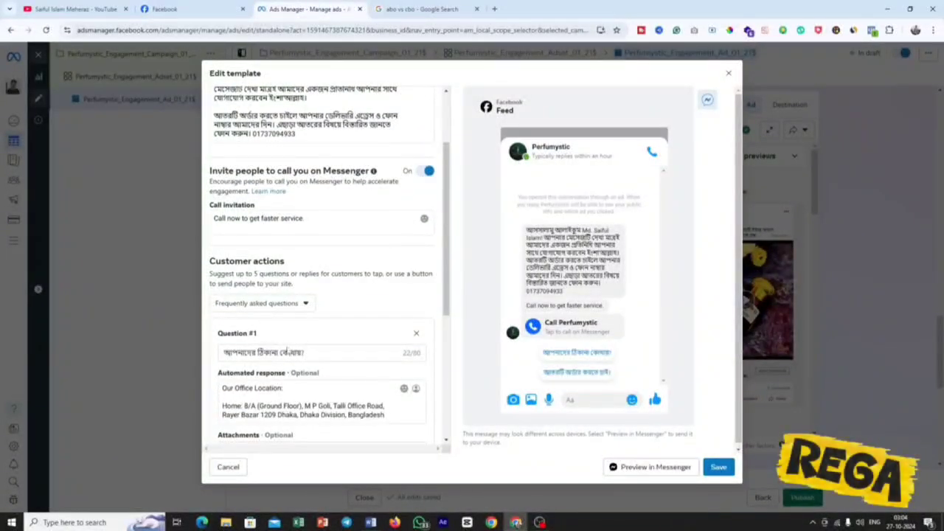
{"action": "double_click", "coordinate": [288, 352]}
{"action": "key", "text": "ctrl+a"}
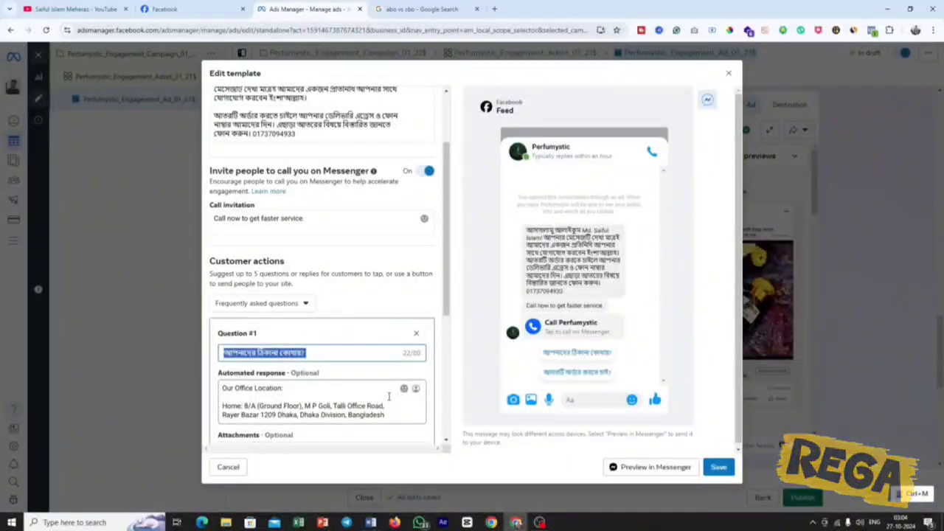
{"action": "scroll", "coordinate": [389, 398], "scroll_direction": "down", "scroll_amount": 1}
{"action": "scroll", "coordinate": [388, 397], "scroll_direction": "down", "scroll_amount": 2}
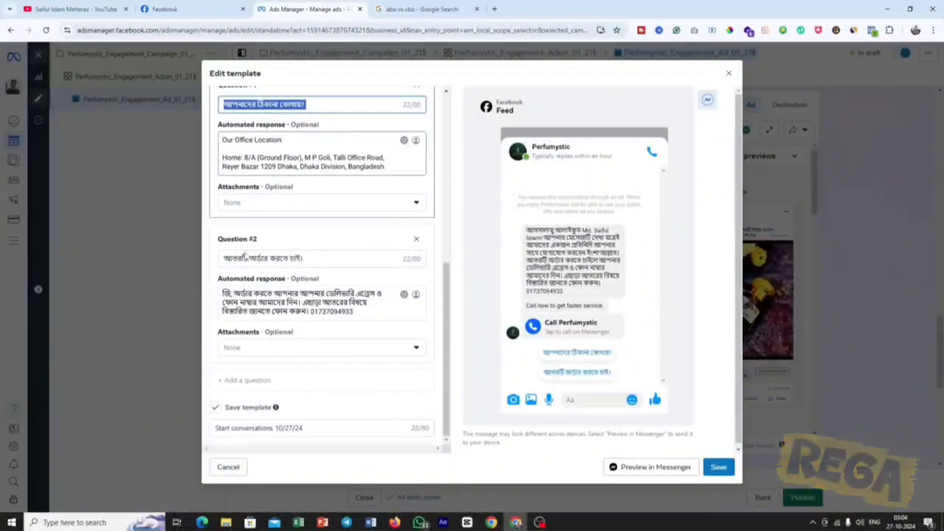
{"action": "triple_click", "coordinate": [309, 258]}
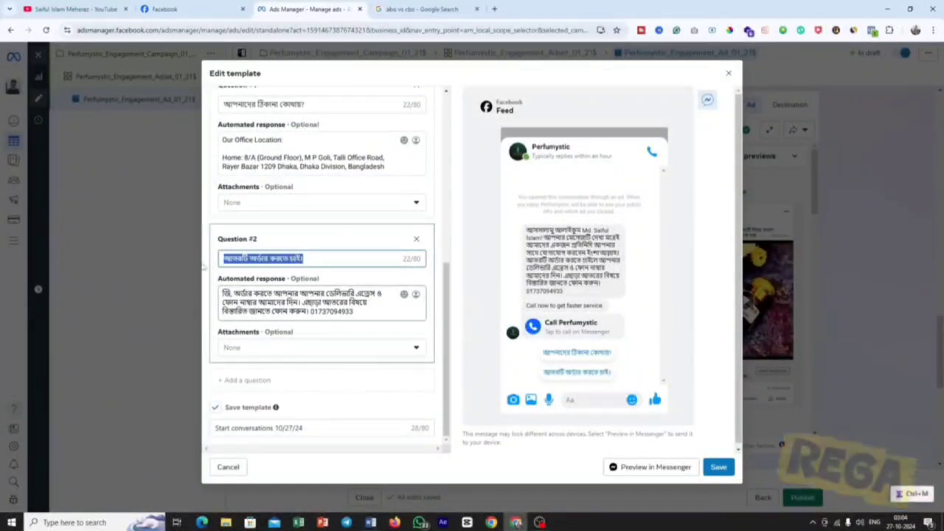
{"action": "left_click", "coordinate": [317, 258]}
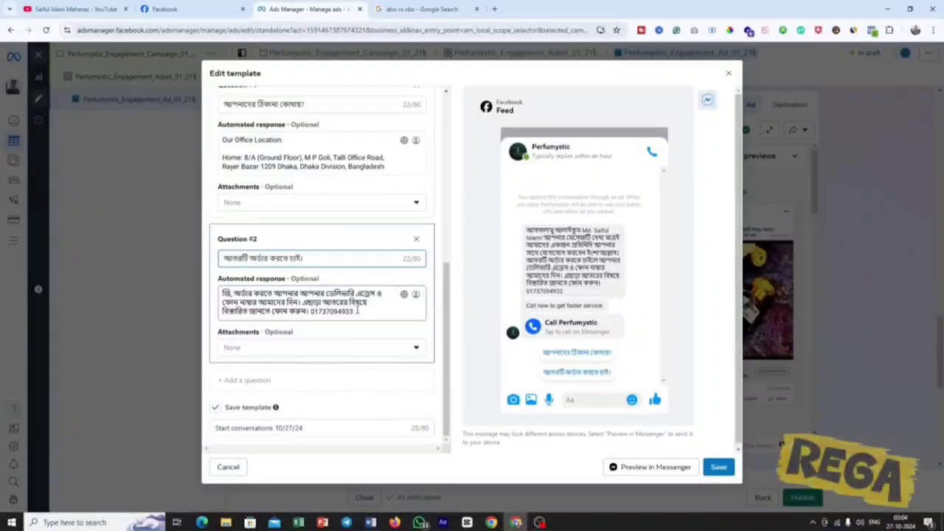
{"action": "left_click_drag", "start_coordinate": [355, 312], "coordinate": [210, 291]}
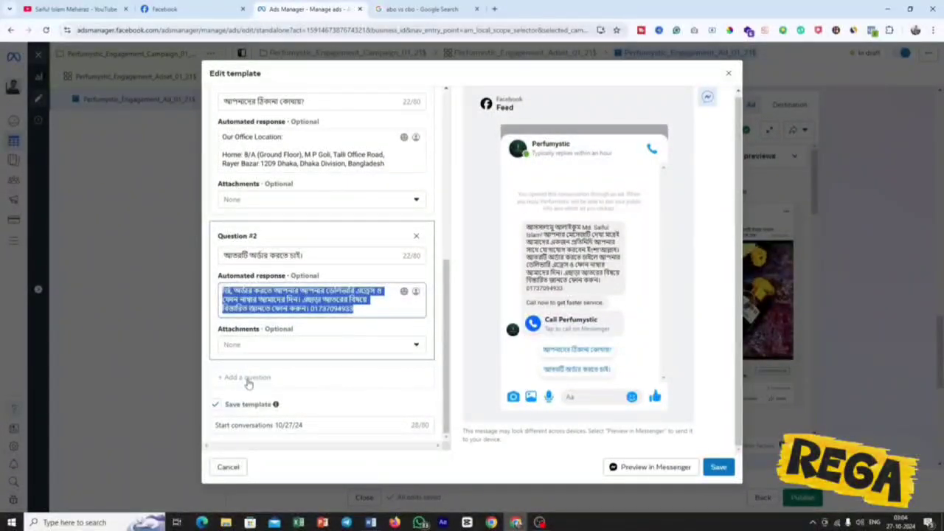
Save the message template as "Start conversations 10/27/24" and check the remaining ad settings, including Tracking.
{"action": "left_click", "coordinate": [719, 467]}
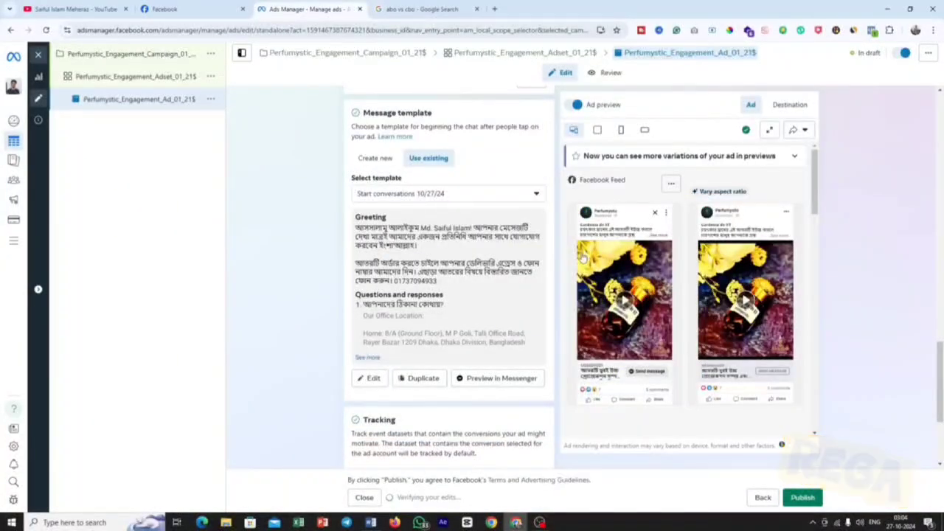
{"action": "scroll", "coordinate": [450, 294], "scroll_direction": "down", "scroll_amount": 3}
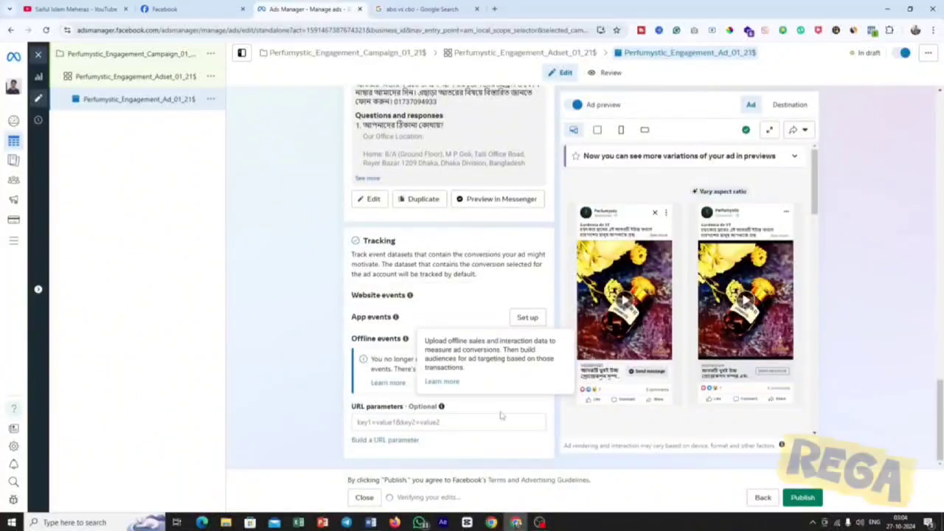
{"action": "scroll", "coordinate": [499, 391], "scroll_direction": "up", "scroll_amount": 7}
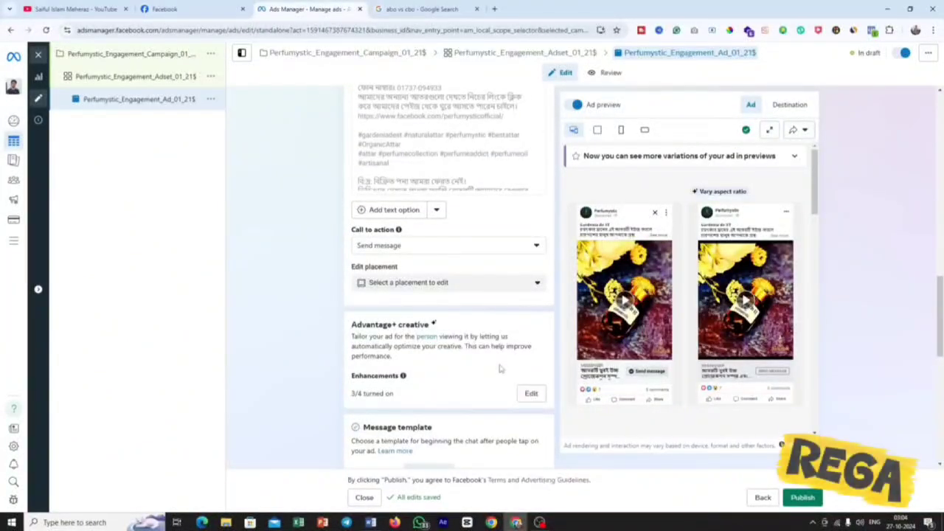
Publish the ad, skipping the optional Business Identification Number, and close the editor to return to the ads list.
{"action": "left_click", "coordinate": [802, 497]}
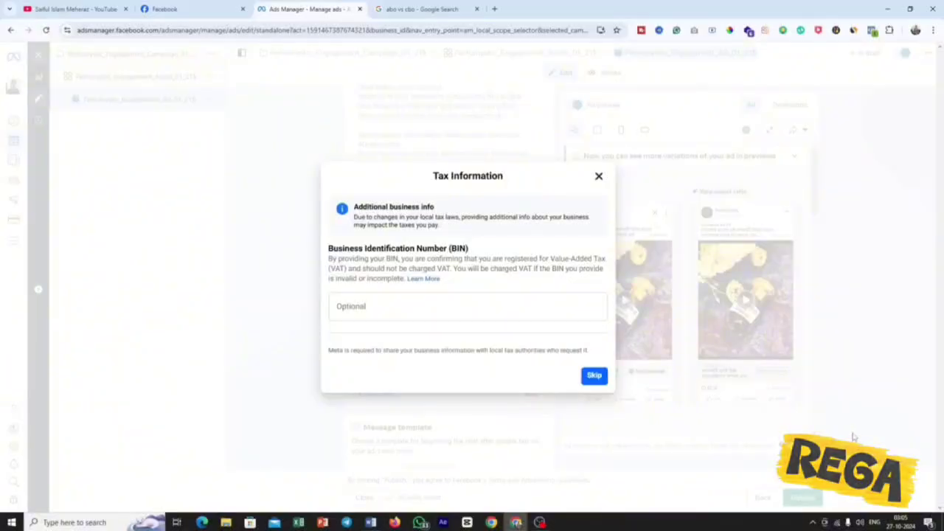
{"action": "left_click_drag", "start_coordinate": [393, 251], "coordinate": [486, 251]}
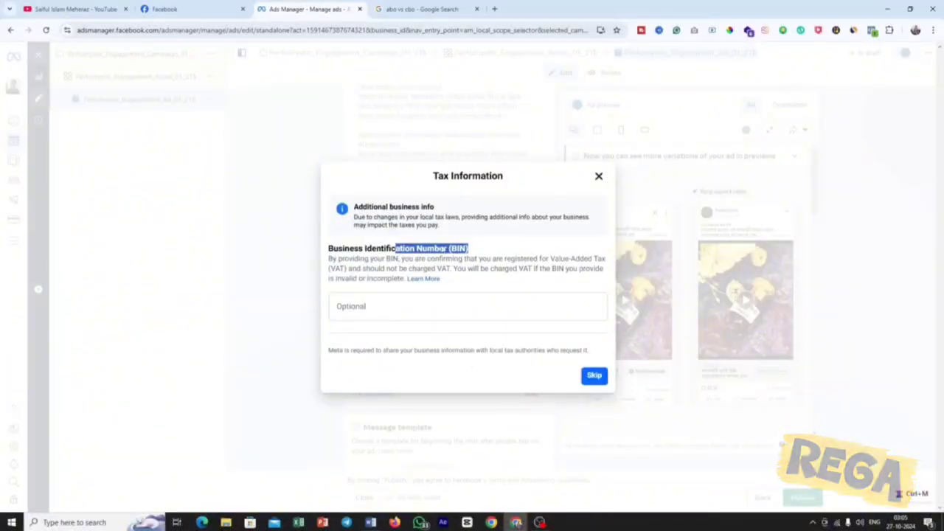
{"action": "left_click", "coordinate": [493, 251]}
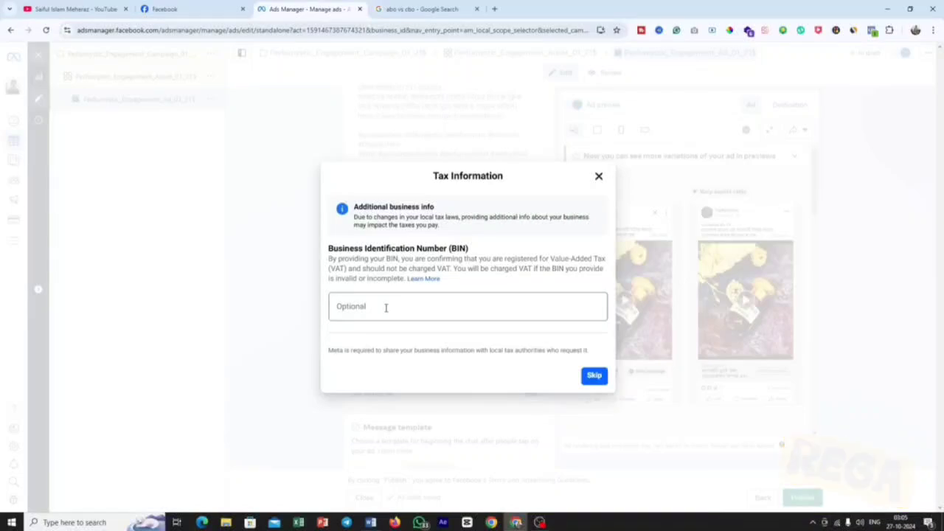
{"action": "left_click", "coordinate": [594, 376]}
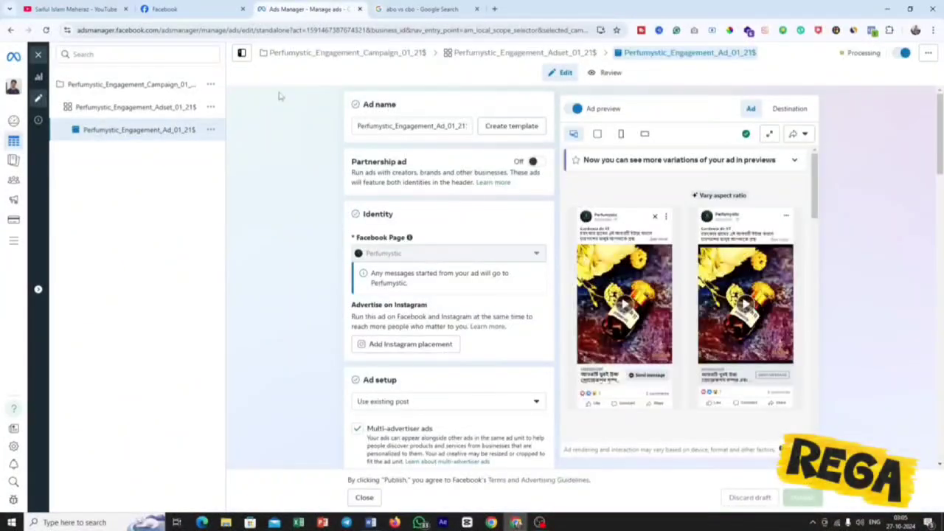
{"action": "left_click", "coordinate": [38, 59]}
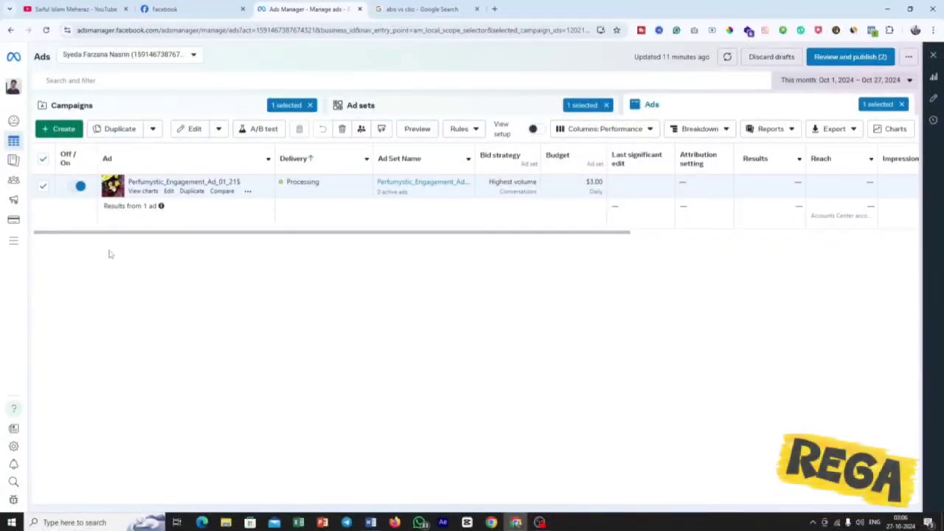
Switch to the Facebook site, return to its home page and open the boostupsolutionbd page.
{"action": "mouse_move", "coordinate": [13, 184]}
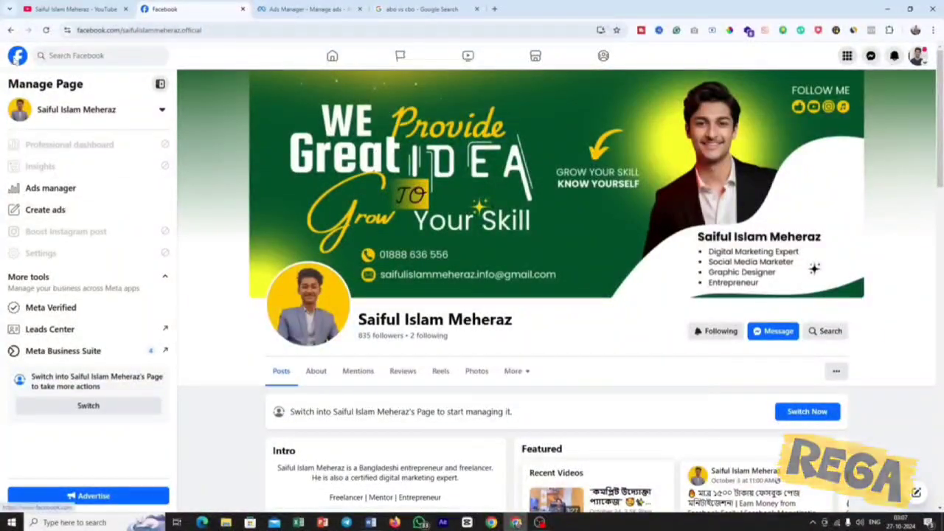
{"action": "left_click", "coordinate": [17, 55]}
{"action": "left_click", "coordinate": [99, 373]}
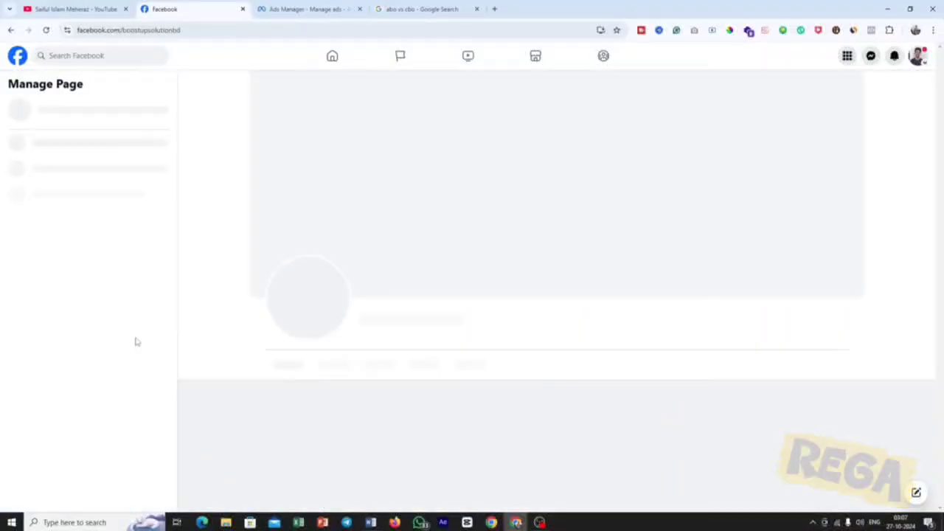